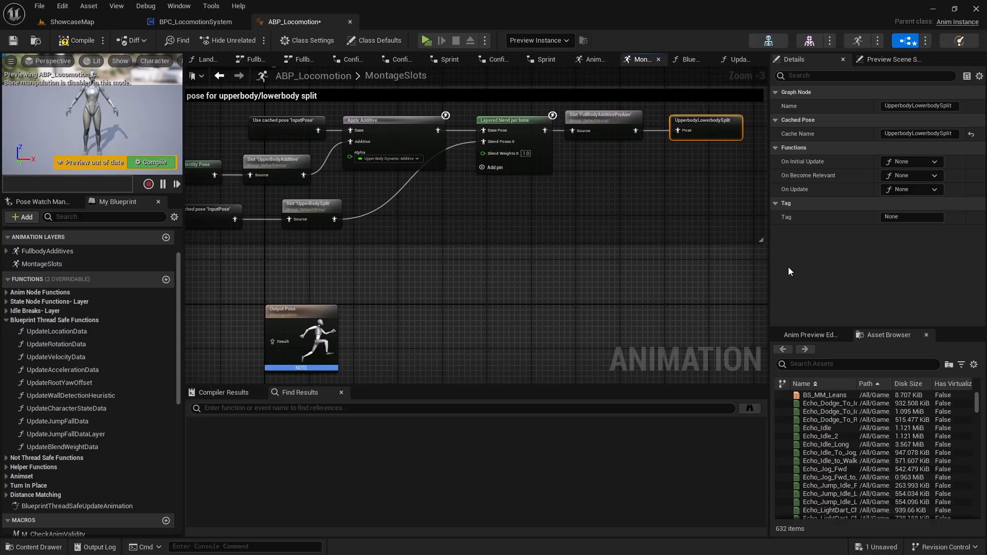
Review the input pose cache and upperbody/lowerbody split sections in the MontageSlots graph, with the Details panel narrowed.
{"action": "left_click_drag", "start_coordinate": [770, 266], "coordinate": [811, 267]}
{"action": "right_click_drag", "start_coordinate": [638, 221], "coordinate": [679, 250]}
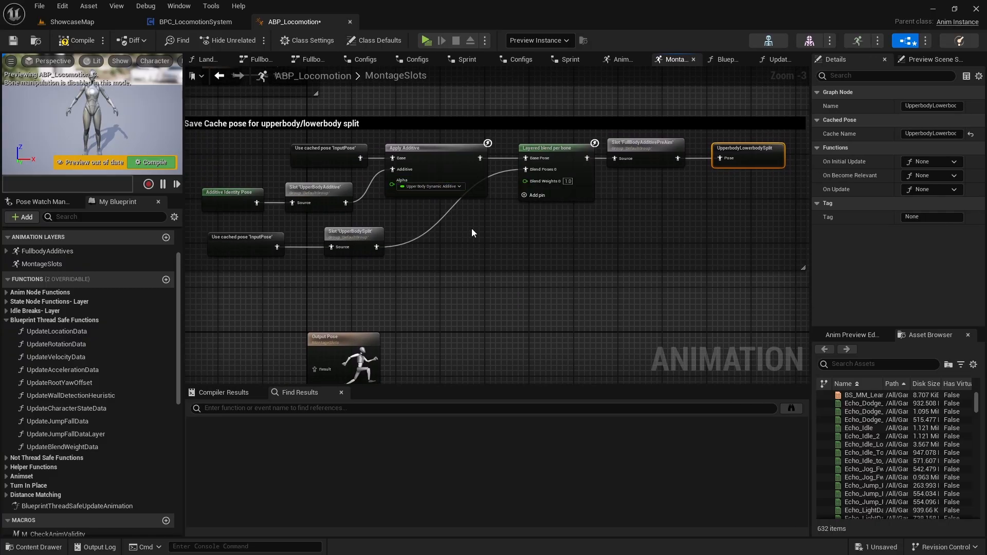
{"action": "right_click_drag", "start_coordinate": [484, 247], "coordinate": [518, 288]}
{"action": "left_click", "coordinate": [208, 157]}
{"action": "left_click", "coordinate": [663, 336]}
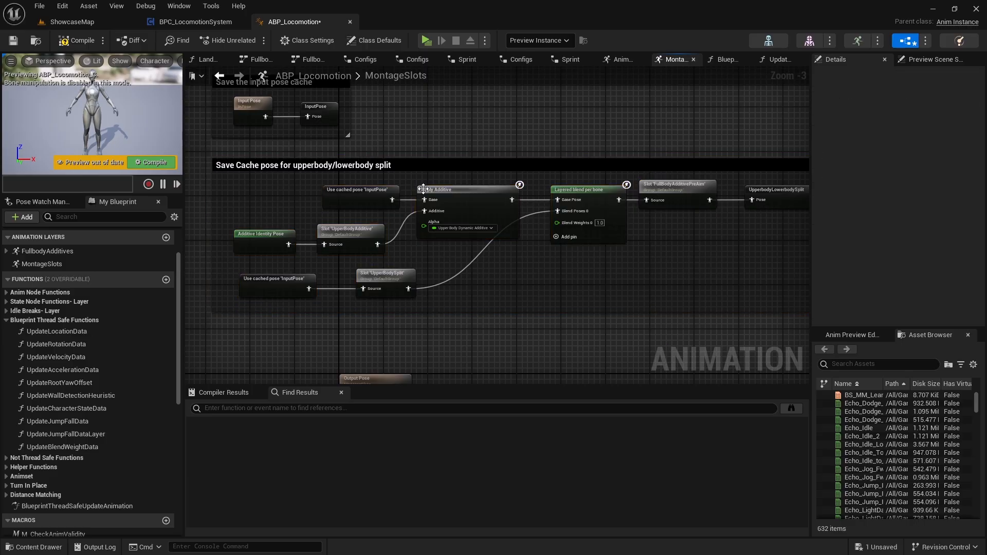
{"action": "right_click_drag", "start_coordinate": [448, 154], "coordinate": [430, 188]}
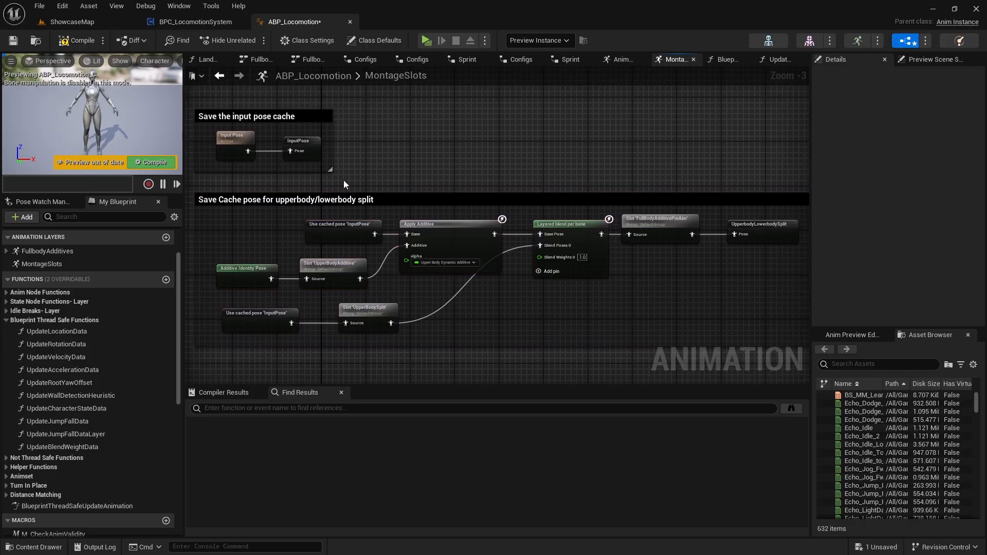
{"action": "right_click_drag", "start_coordinate": [343, 181], "coordinate": [388, 145]}
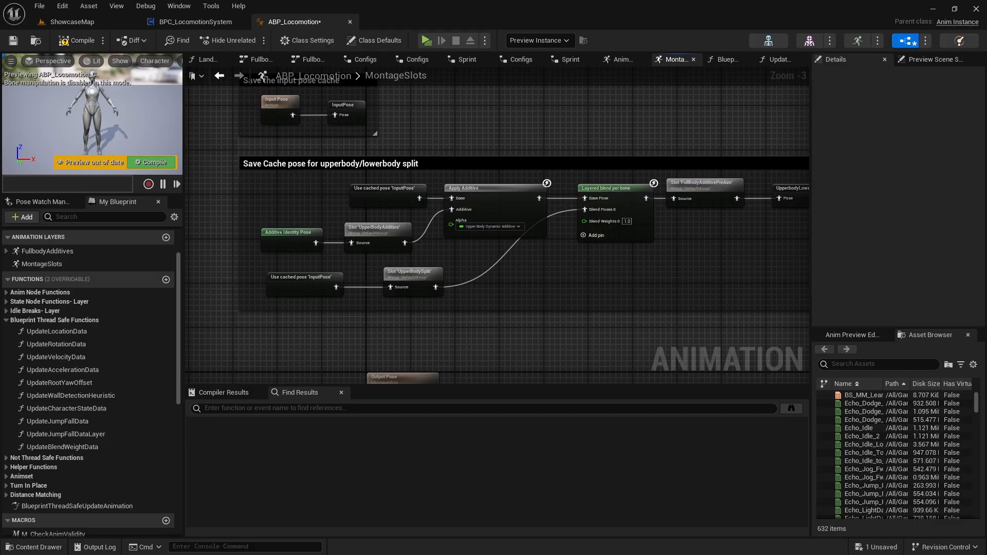
{"action": "right_click_drag", "start_coordinate": [392, 289], "coordinate": [378, 203]}
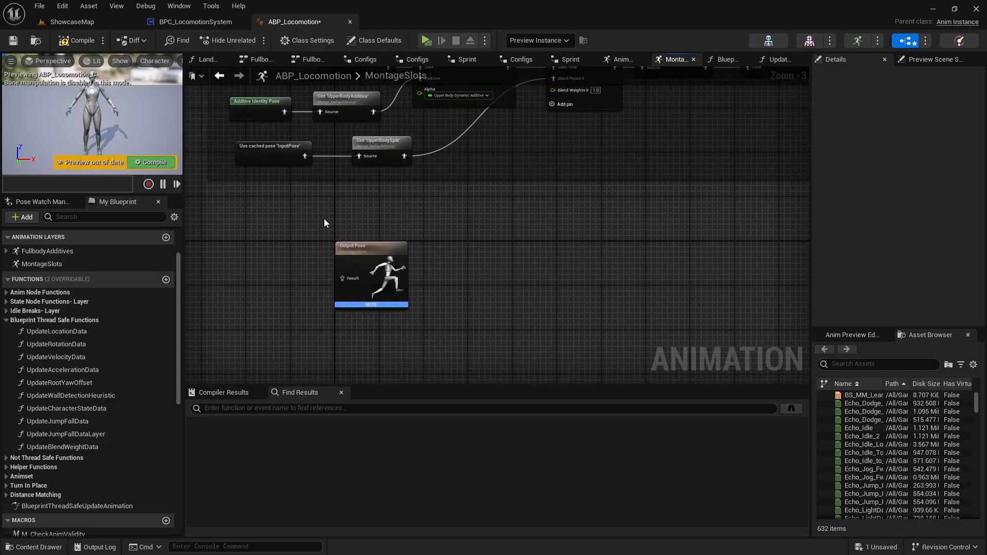
Move the Output Pose node well below the upperbody/lowerbody split section to free space for new nodes.
{"action": "right_click_drag", "start_coordinate": [335, 251], "coordinate": [332, 202]}
{"action": "scroll", "coordinate": [332, 202], "scroll_direction": "down", "scroll_amount": 3}
{"action": "left_click_drag", "start_coordinate": [347, 209], "coordinate": [315, 304]}
{"action": "scroll", "coordinate": [353, 151], "scroll_direction": "up", "scroll_amount": 3}
{"action": "right_click_drag", "start_coordinate": [353, 151], "coordinate": [346, 246]}
{"action": "right_click_drag", "start_coordinate": [343, 281], "coordinate": [309, 260]}
{"action": "scroll", "coordinate": [326, 255], "scroll_direction": "up", "scroll_amount": 1}
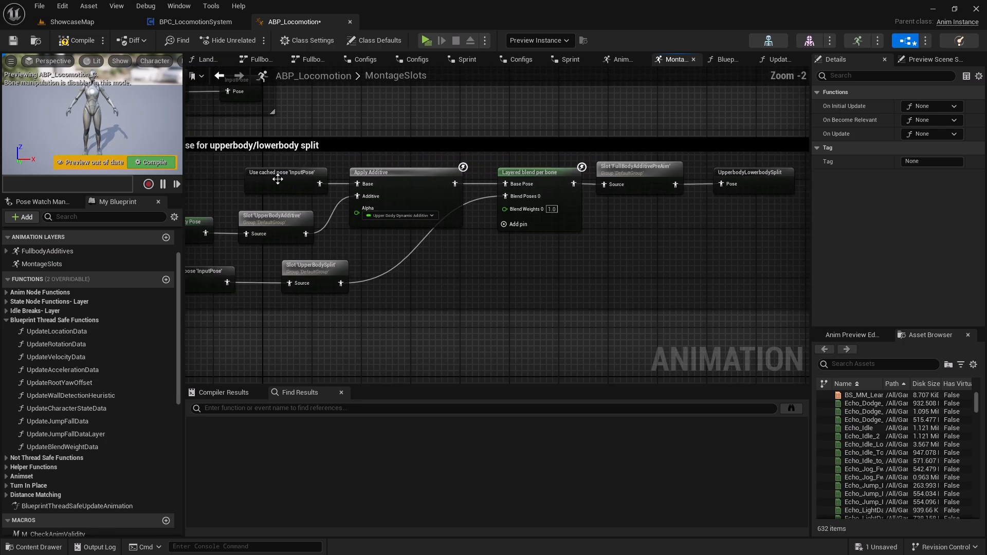
Add a Use cached pose 'UpperbodyLowerbodySplit' node in the empty area below the upperbody/lowerbody split section.
{"action": "right_click_drag", "start_coordinate": [245, 196], "coordinate": [205, 206]}
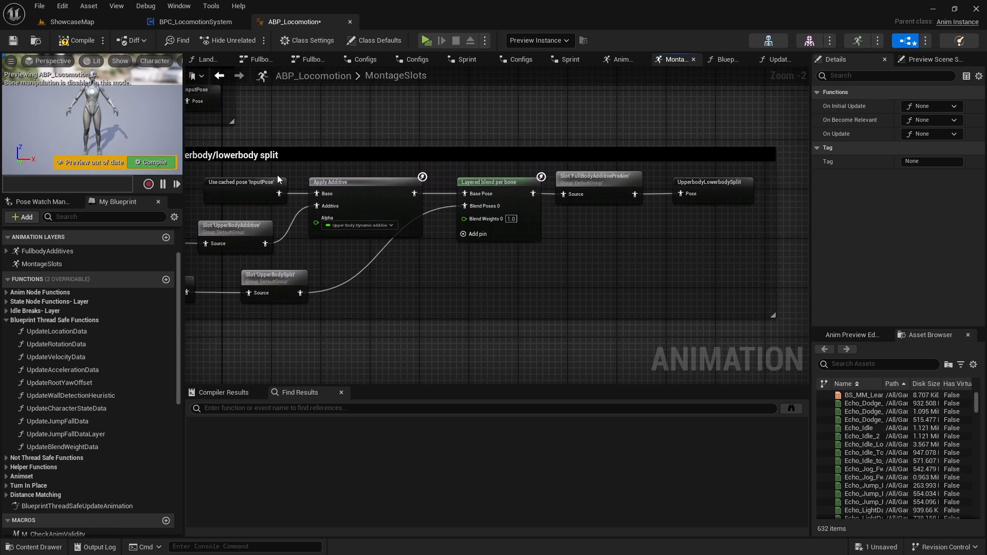
{"action": "scroll", "coordinate": [523, 248], "scroll_direction": "up", "scroll_amount": 2}
{"action": "left_click", "coordinate": [657, 187]}
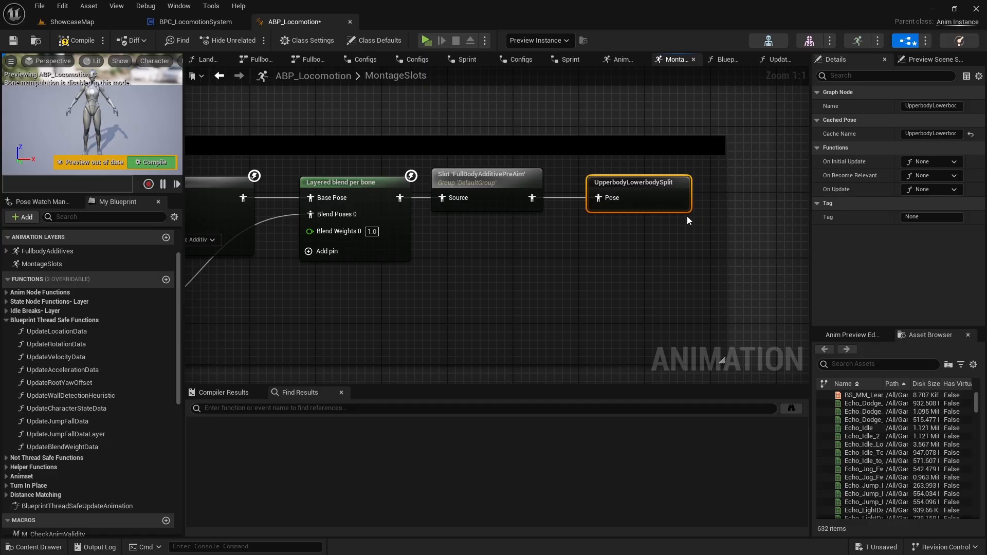
{"action": "right_click_drag", "start_coordinate": [508, 300], "coordinate": [710, 82]}
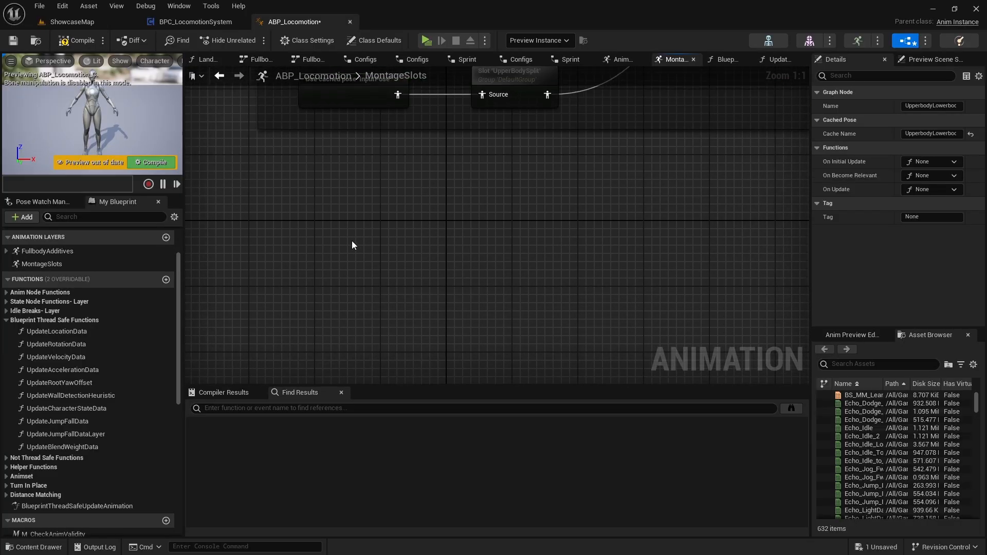
{"action": "right_click", "coordinate": [351, 241]}
{"action": "type", "text": "u"}
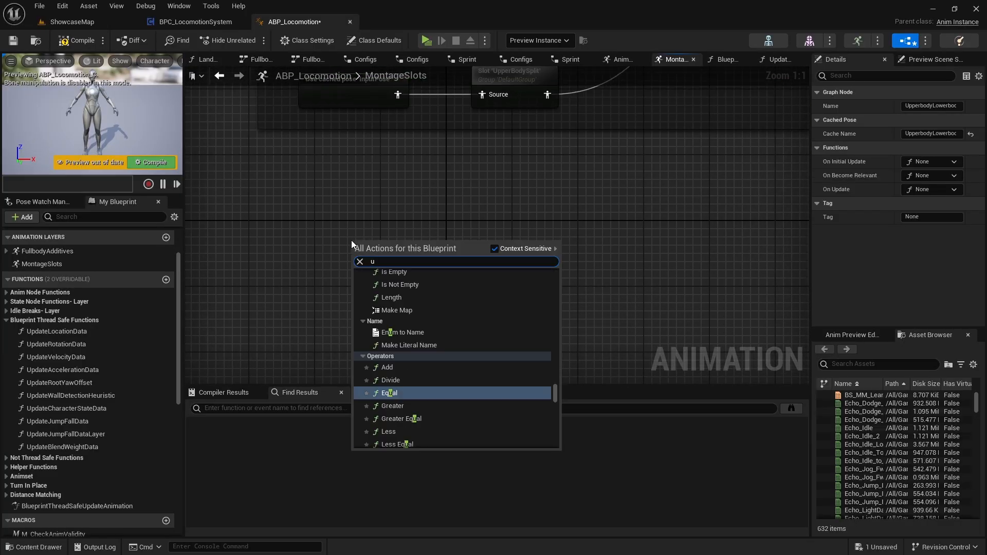
{"action": "type", "text": "pperbo"}
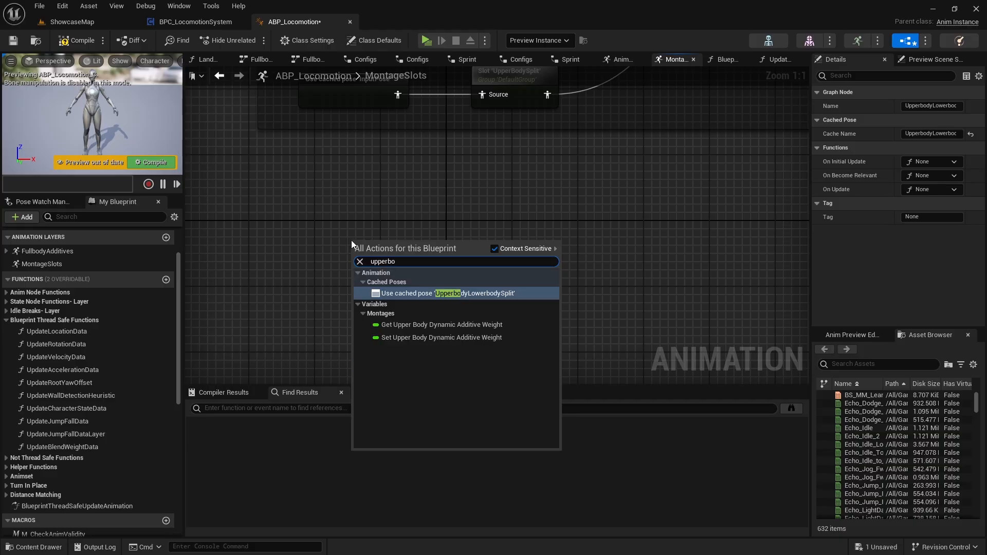
{"action": "key", "text": "Return"}
{"action": "left_click_drag", "start_coordinate": [382, 244], "coordinate": [320, 235]}
Copy the Slot 'UpperBodySplit' node and paste it beside the new 'UpperbodyLowerbodySplit' cached pose node.
{"action": "right_click_drag", "start_coordinate": [495, 294], "coordinate": [407, 278]}
{"action": "right_click_drag", "start_coordinate": [412, 216], "coordinate": [410, 288]}
{"action": "left_click", "coordinate": [426, 129]}
{"action": "key", "text": "ctrl+c"}
{"action": "key", "text": "ctrl+v"}
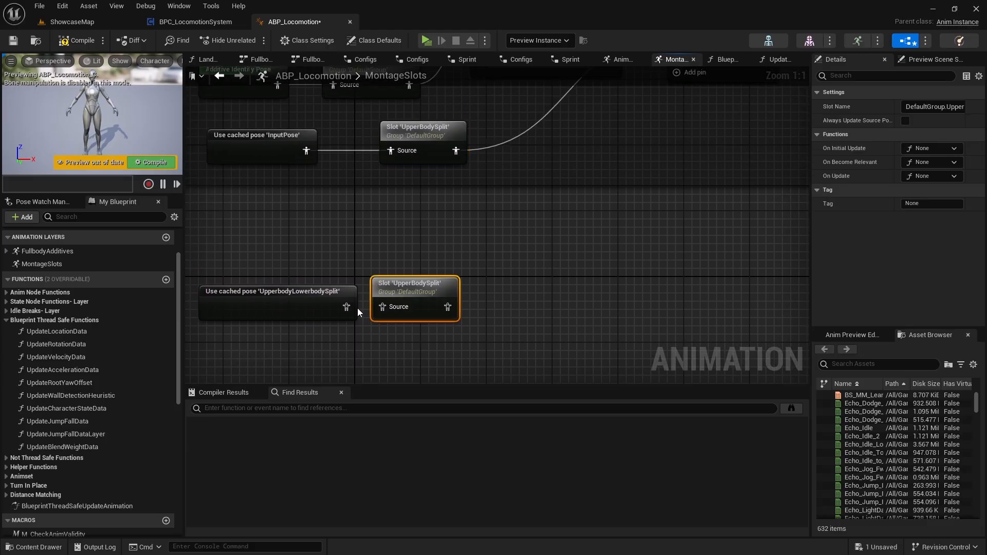
Connect the 'UpperbodyLowerbodySplit' cached pose to the pasted slot's Source and set its slot name to DefaultGroup.UpperBody.
{"action": "double_click", "coordinate": [354, 310]}
{"action": "scroll", "coordinate": [351, 307], "scroll_direction": "down", "scroll_amount": 4}
{"action": "right_click_drag", "start_coordinate": [350, 307], "coordinate": [611, 166]}
{"action": "scroll", "coordinate": [427, 247], "scroll_direction": "down", "scroll_amount": 1}
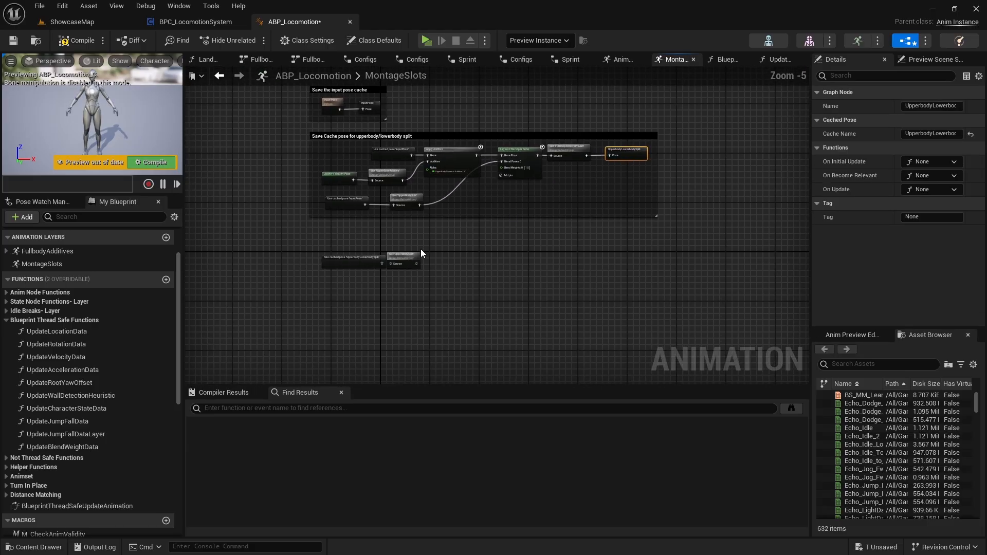
{"action": "scroll", "coordinate": [409, 249], "scroll_direction": "up", "scroll_amount": 5}
{"action": "left_click_drag", "start_coordinate": [329, 280], "coordinate": [442, 270]}
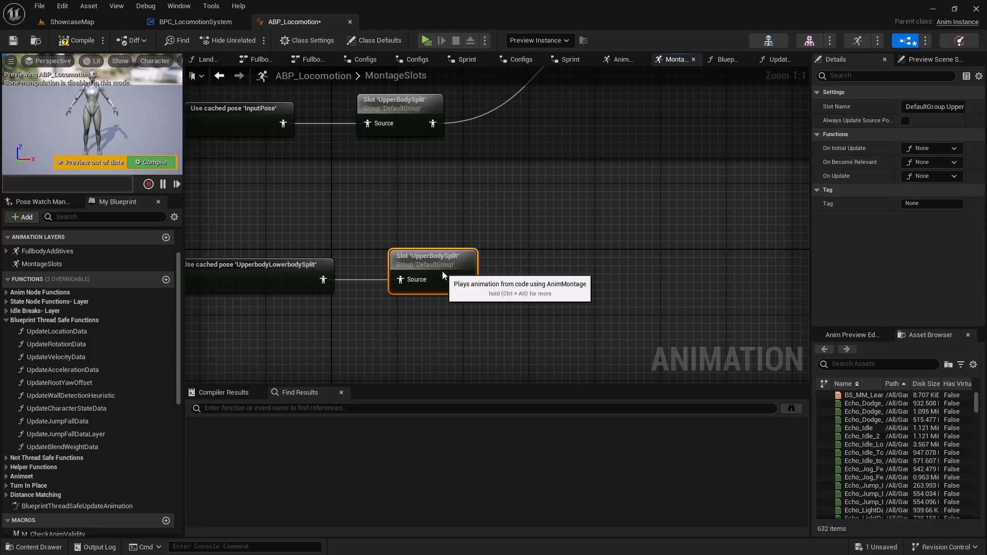
{"action": "left_click", "coordinate": [934, 107]}
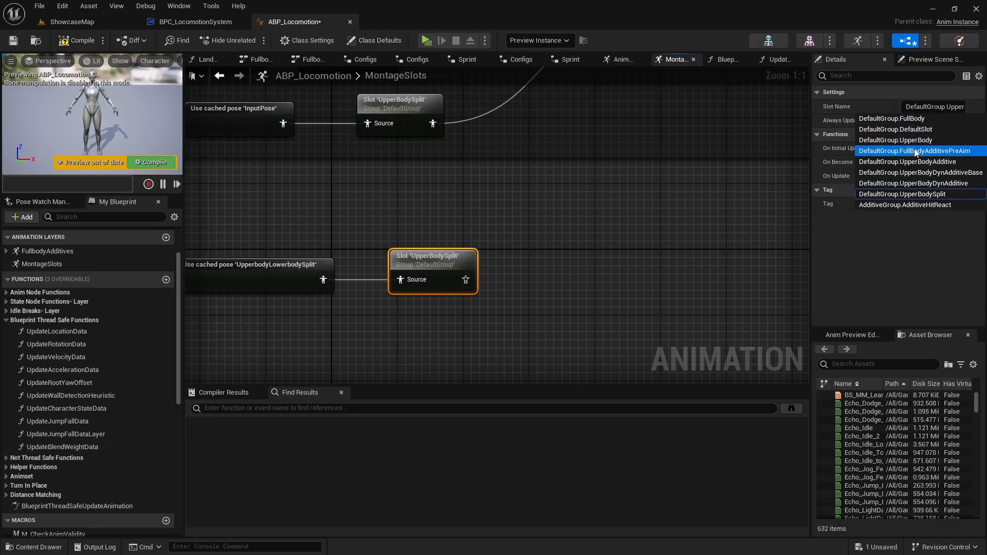
{"action": "left_click", "coordinate": [927, 142]}
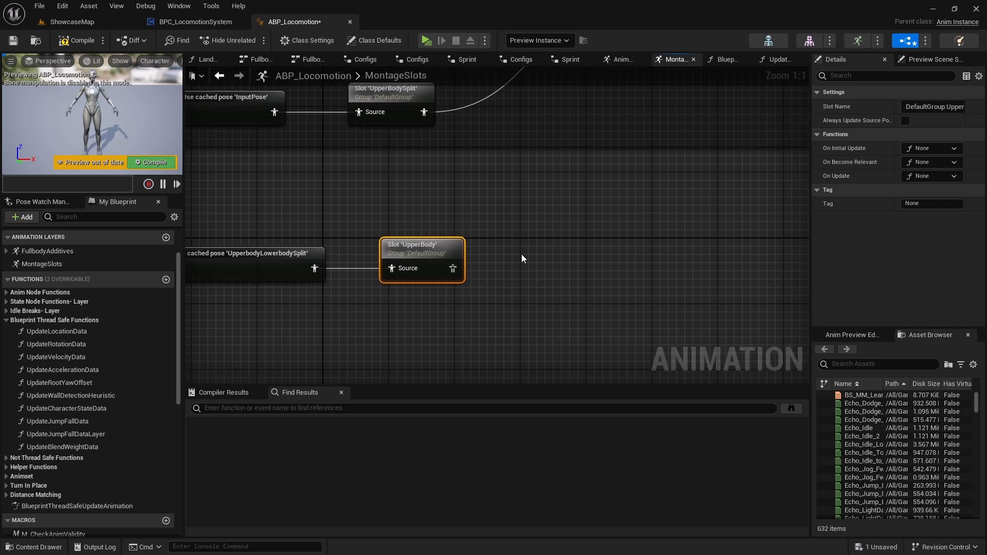
Save the UpperBody slot's output as a new cached pose named UpperbodySlot.
{"action": "left_click_drag", "start_coordinate": [452, 269], "coordinate": [526, 267]}
{"action": "type", "text": "sa"}
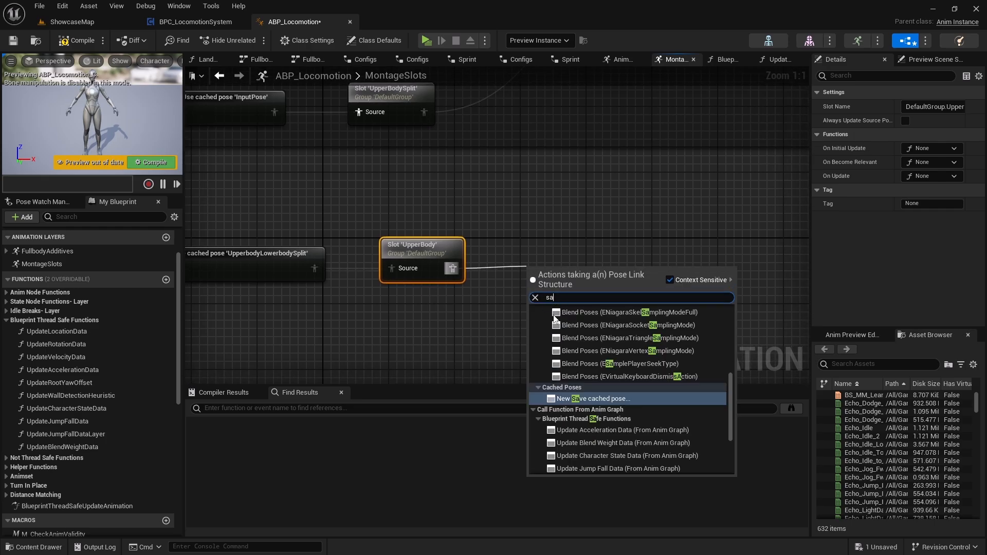
{"action": "left_click", "coordinate": [605, 399]}
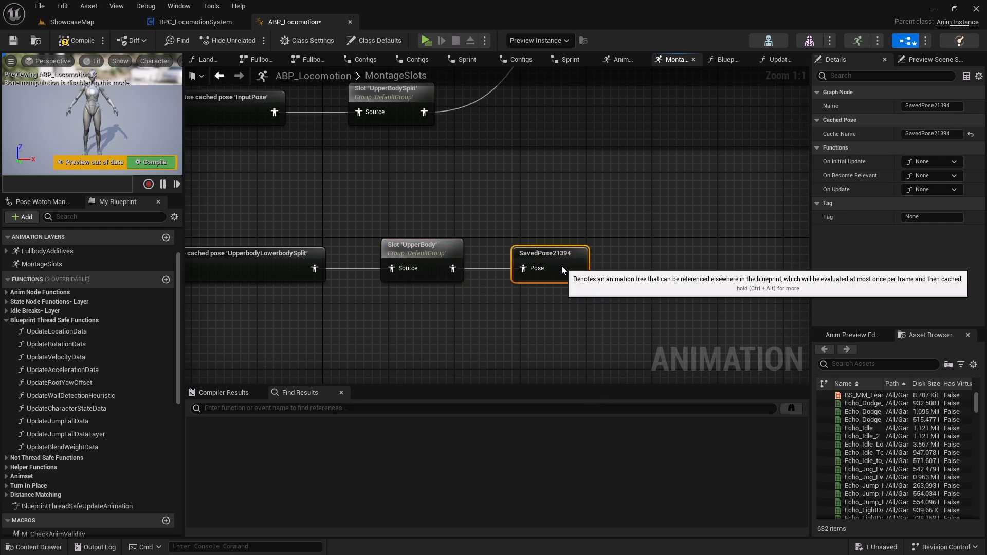
{"action": "double_click", "coordinate": [545, 255]}
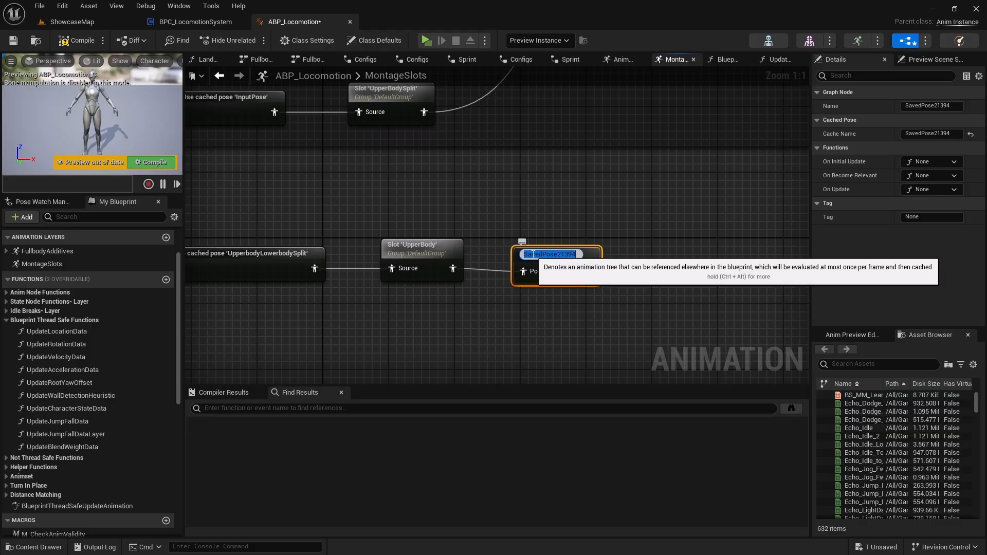
{"action": "type", "text": "UpperbodySlot"}
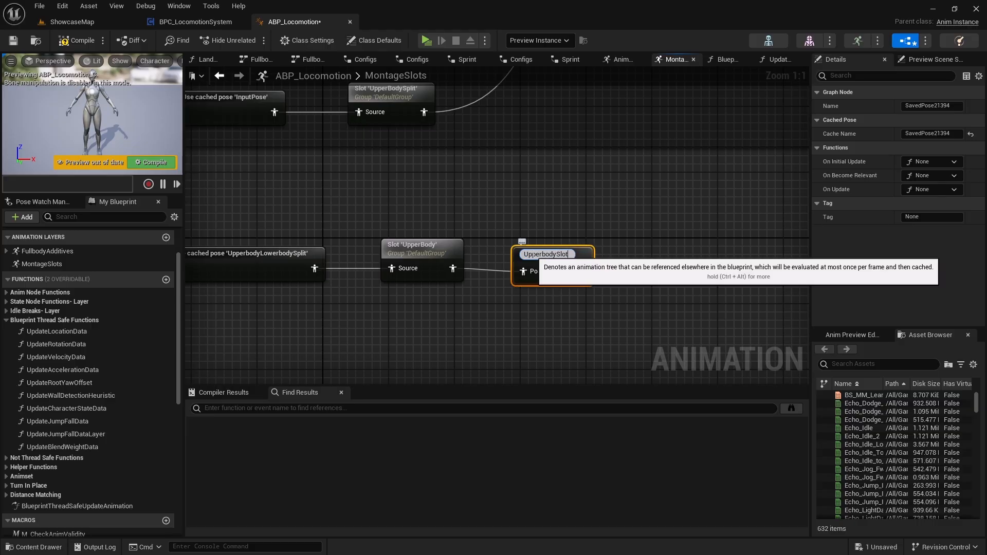
{"action": "key", "text": "Return"}
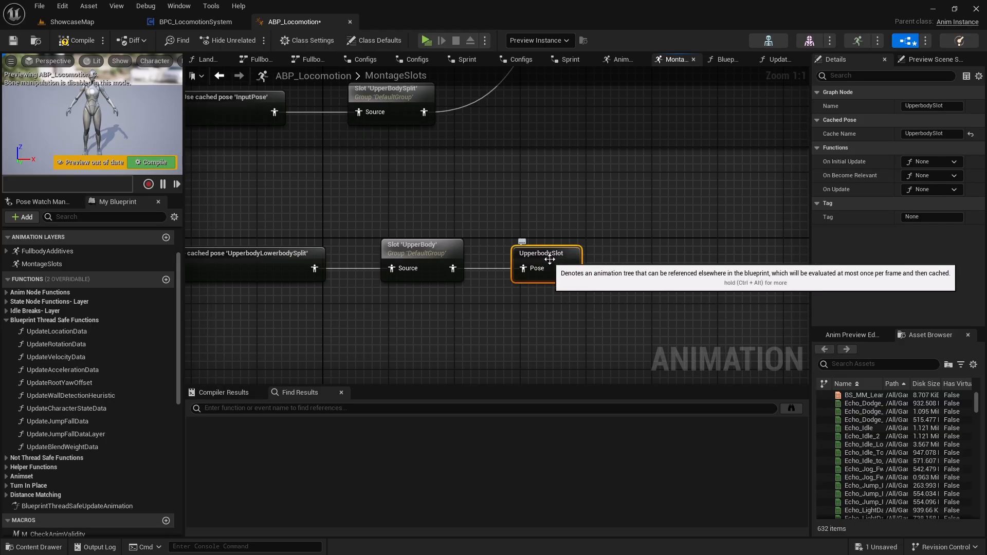
Duplicate the Use cached pose 'UpperbodyLowerbodySplit' node and place the copy below the UpperBody slot row.
{"action": "right_click_drag", "start_coordinate": [489, 297], "coordinate": [536, 262]}
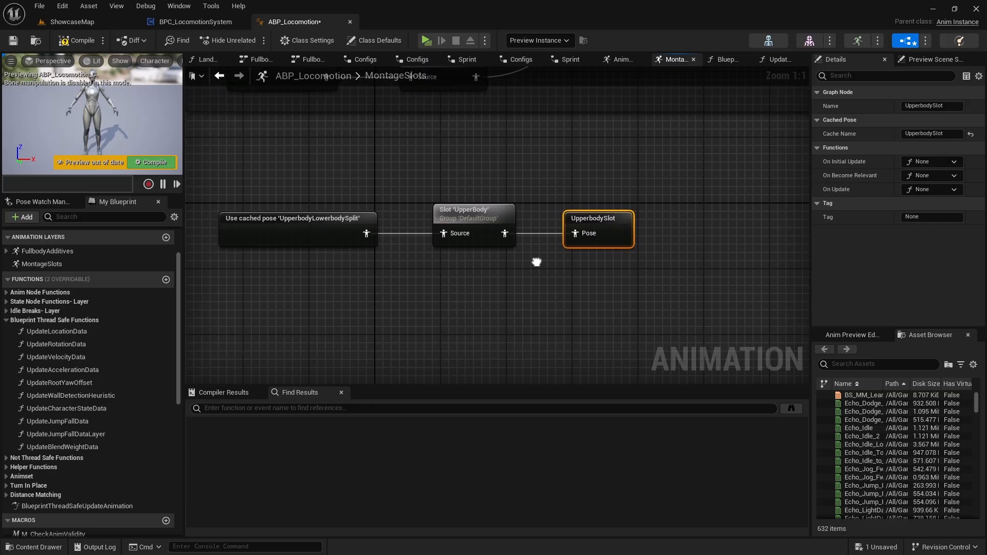
{"action": "right_click_drag", "start_coordinate": [342, 309], "coordinate": [378, 295]}
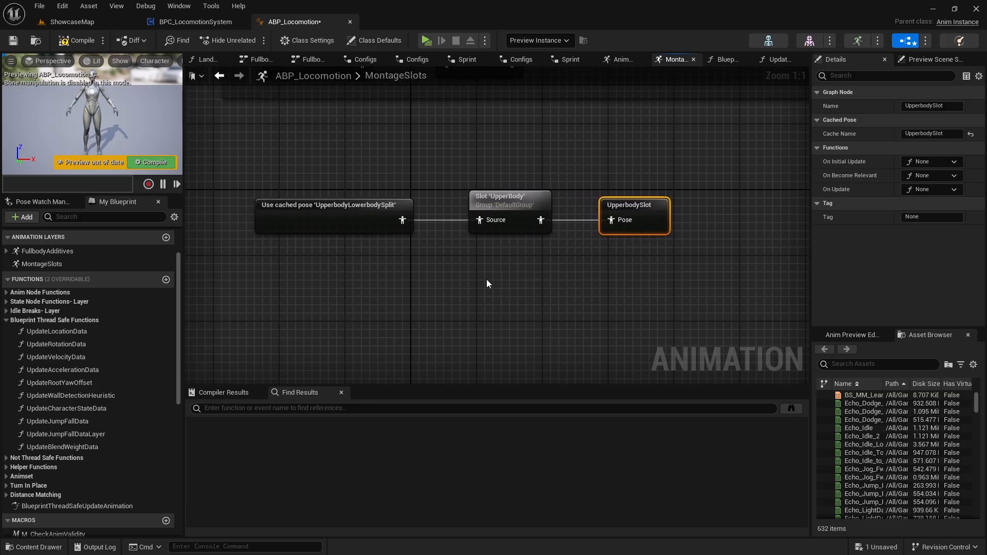
{"action": "right_click_drag", "start_coordinate": [390, 248], "coordinate": [385, 248]}
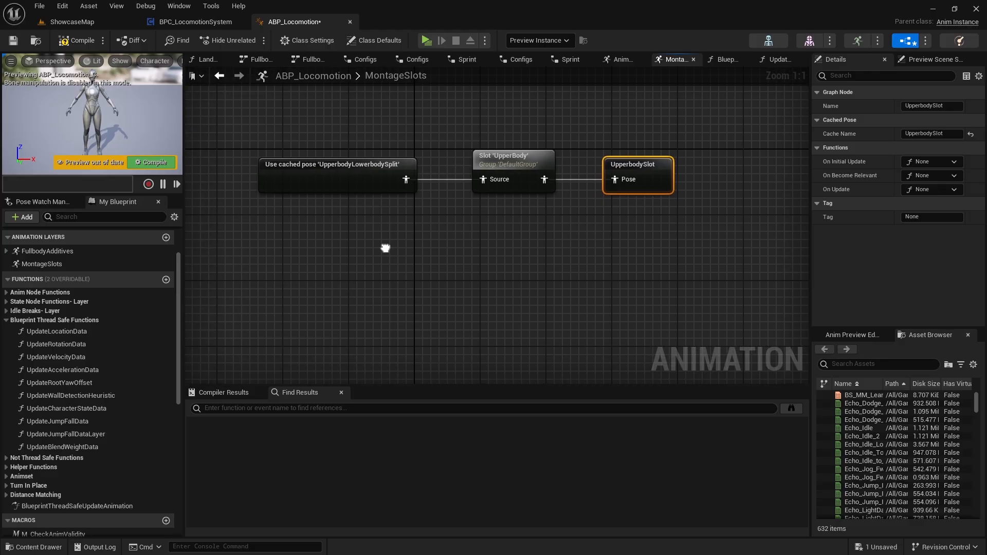
{"action": "left_click", "coordinate": [298, 178]}
{"action": "right_click_drag", "start_coordinate": [310, 236], "coordinate": [326, 207]}
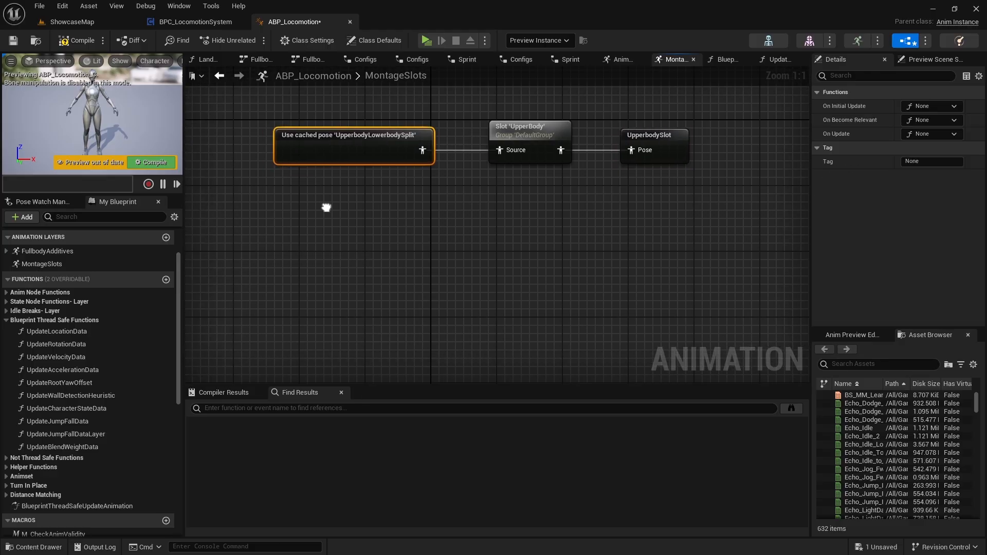
{"action": "key", "text": "ctrl+d"}
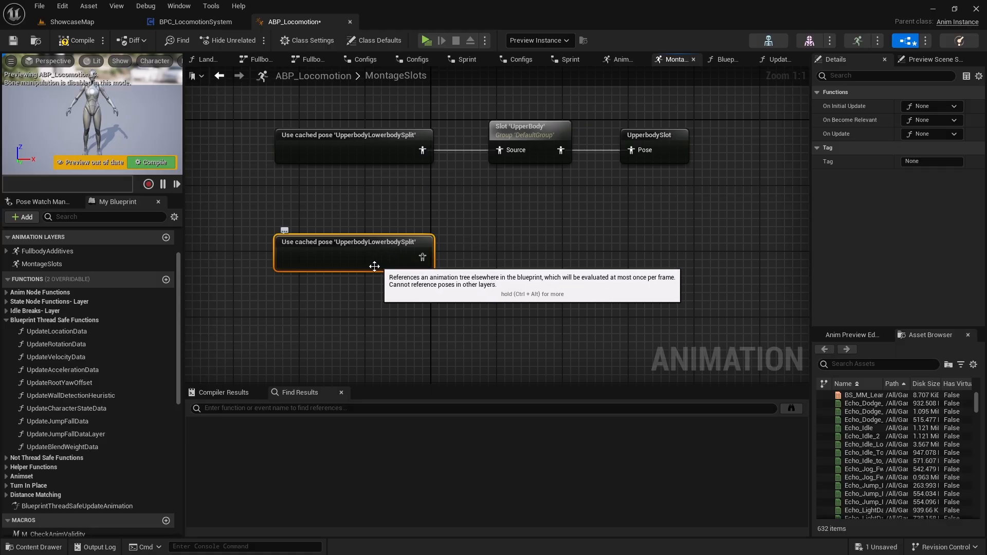
Add a Use cached pose 'UpperbodySlot' node and align it beneath the duplicated 'UpperbodyLowerbodySplit' node.
{"action": "right_click", "coordinate": [291, 323]}
{"action": "type", "text": "u"}
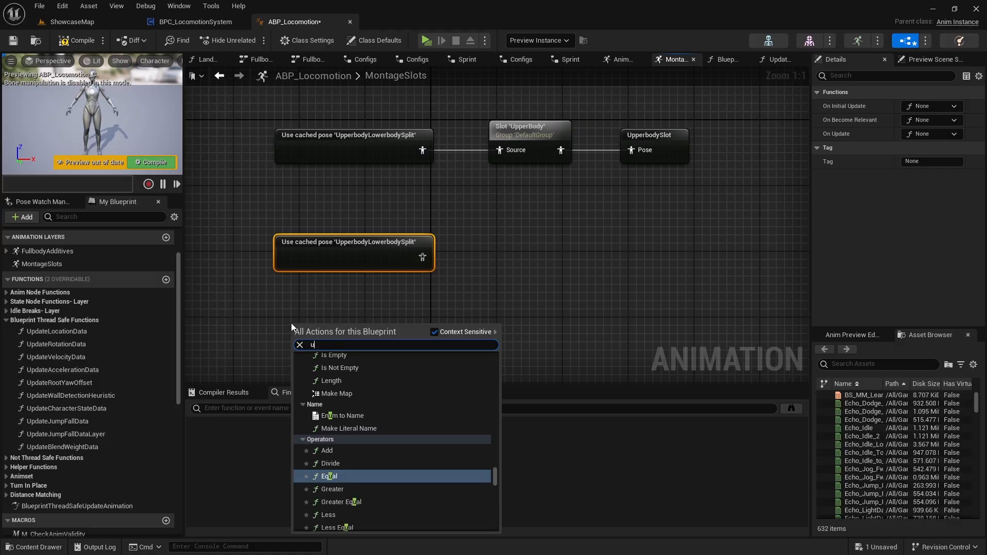
{"action": "type", "text": "pperbo"}
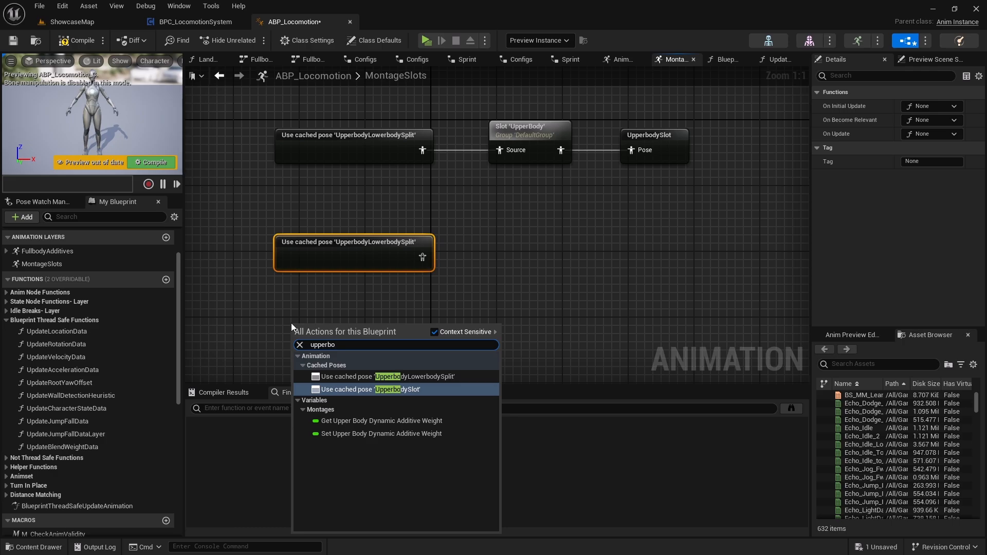
{"action": "key", "text": "Return"}
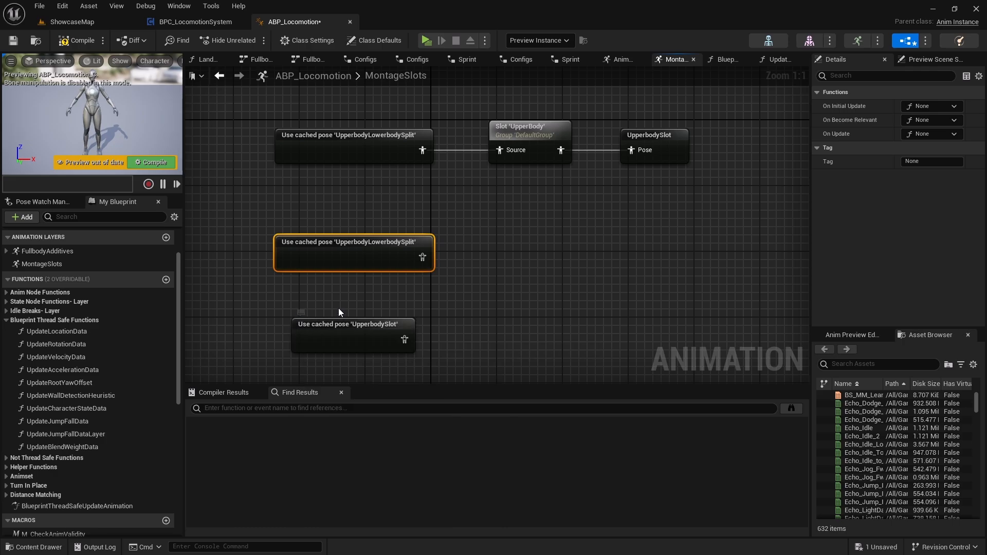
{"action": "left_click_drag", "start_coordinate": [369, 331], "coordinate": [386, 324]}
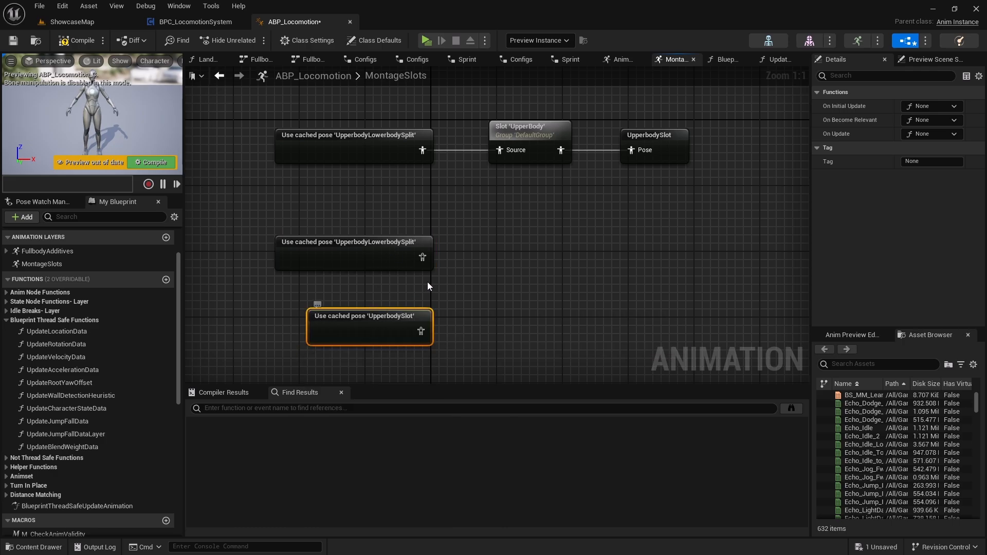
Add a Layered blend per bone node fed by the duplicated 'UpperbodyLowerbodySplit' pose as Base Pose and align it with that node.
{"action": "right_click_drag", "start_coordinate": [414, 285], "coordinate": [392, 278]}
{"action": "left_click_drag", "start_coordinate": [400, 252], "coordinate": [443, 251]}
{"action": "type", "text": "layer"}
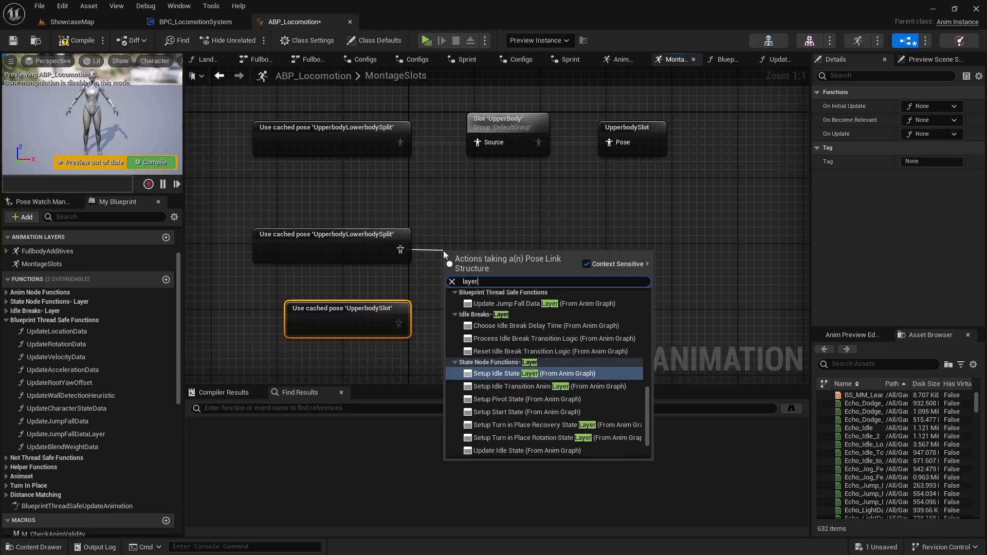
{"action": "type", "text": "ed"}
{"action": "key", "text": "Return"}
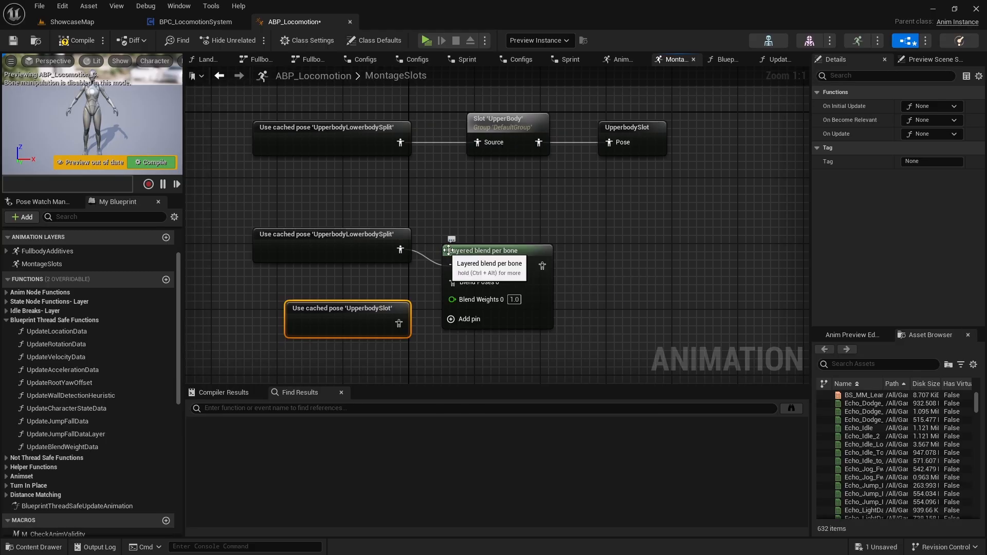
{"action": "left_click_drag", "start_coordinate": [500, 246], "coordinate": [498, 240]}
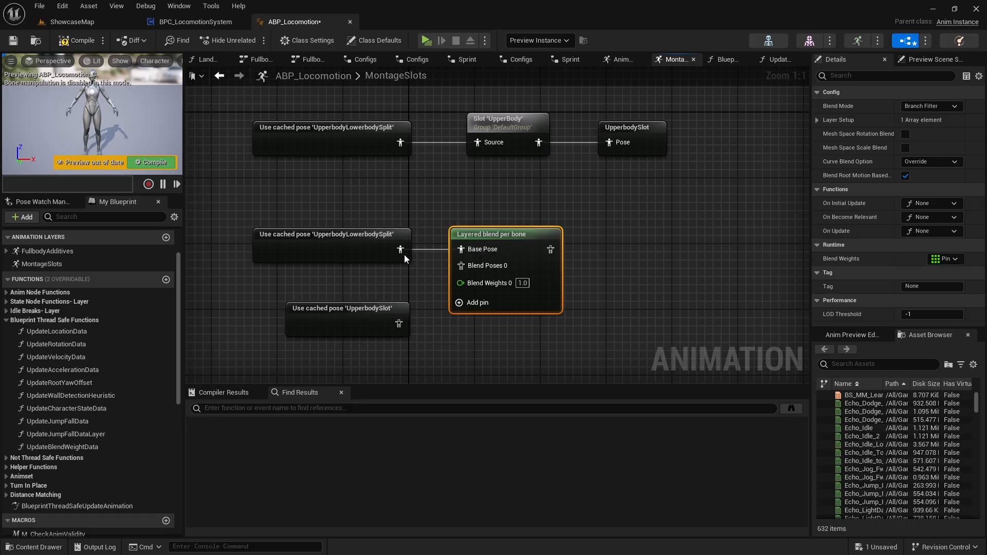
Connect the 'UpperbodySlot' cached pose to Blend Poses 0 and show the Layered blend per bone node's settings.
{"action": "left_click", "coordinate": [373, 245]}
{"action": "left_click_drag", "start_coordinate": [362, 320], "coordinate": [469, 267]}
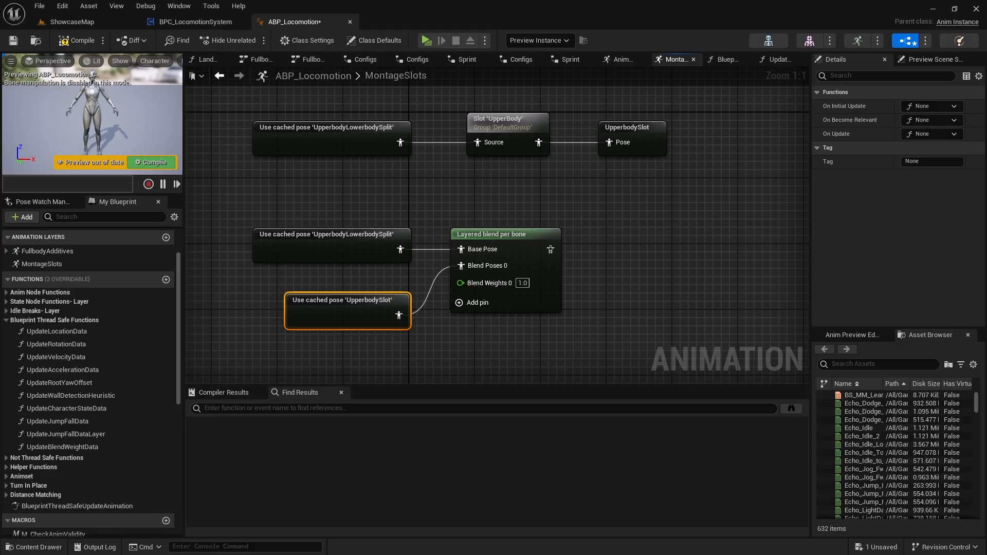
{"action": "right_click_drag", "start_coordinate": [618, 280], "coordinate": [588, 290]}
{"action": "left_click", "coordinate": [523, 245]}
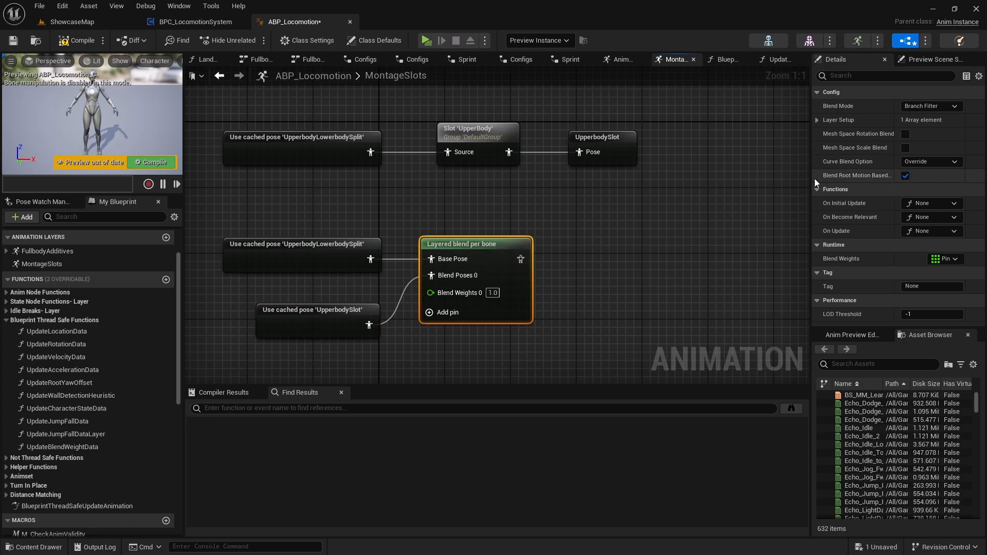
Add a branch filter to the Layered blend per bone node's layer setup with Bone Name pelvis and Blend Depth 4.
{"action": "left_click_drag", "start_coordinate": [814, 178], "coordinate": [721, 183]}
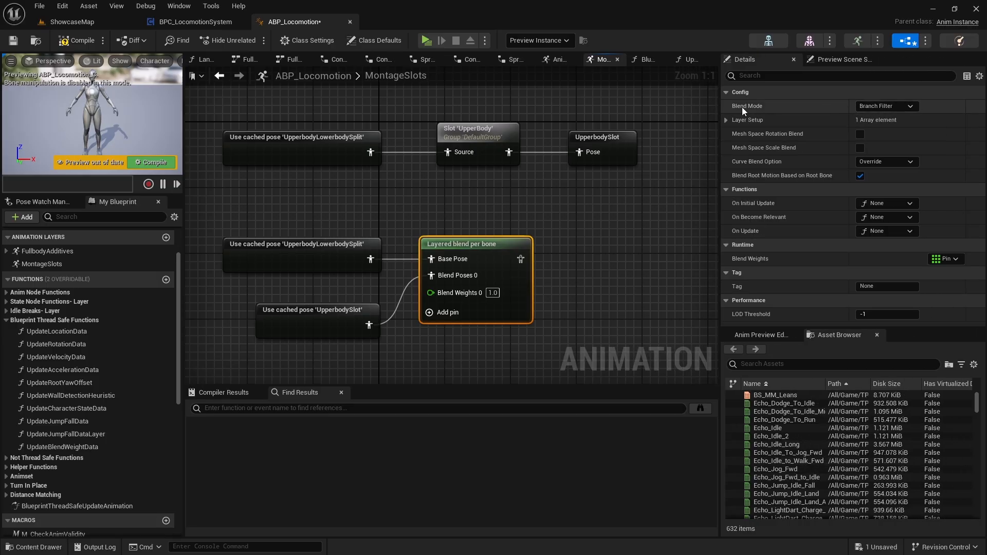
{"action": "left_click", "coordinate": [726, 120]}
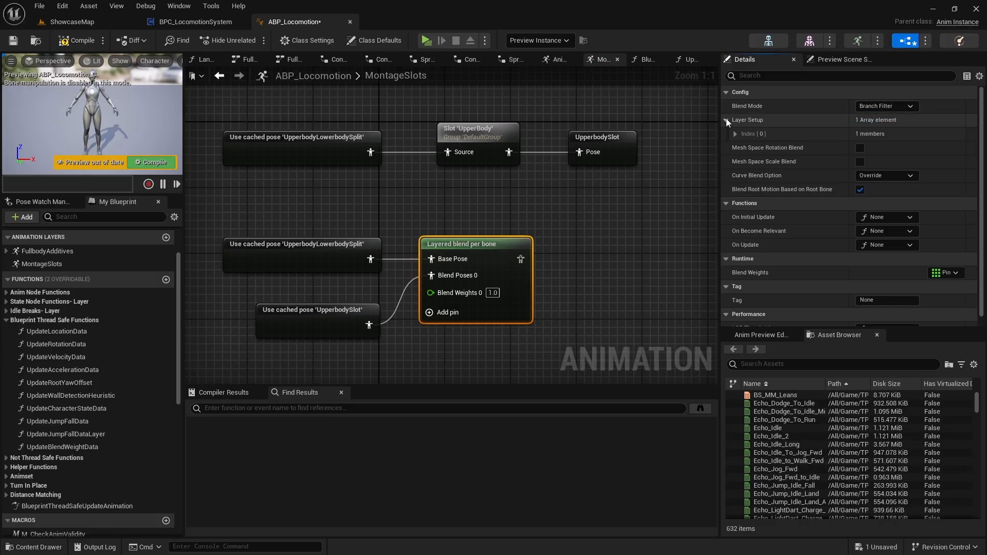
{"action": "left_click", "coordinate": [735, 134]}
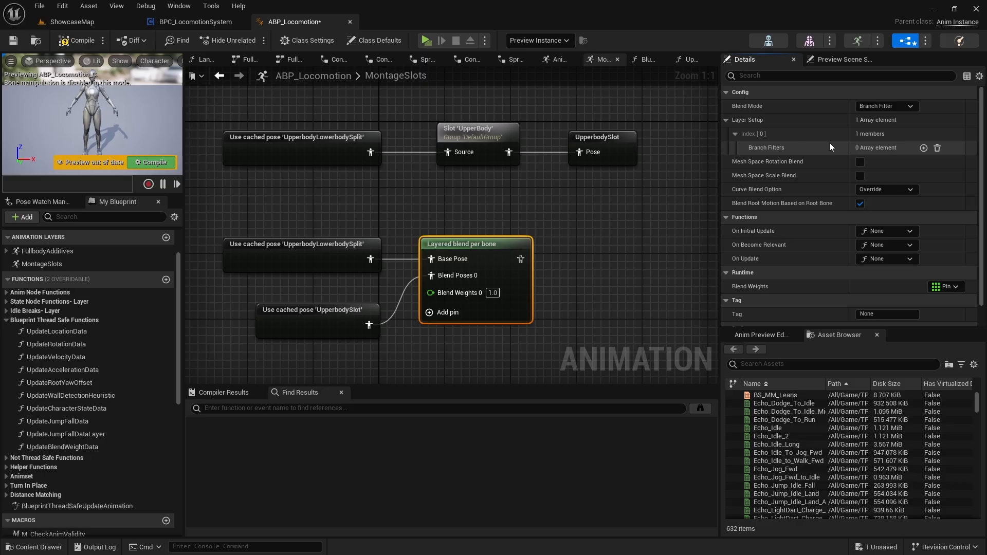
{"action": "left_click", "coordinate": [923, 148]}
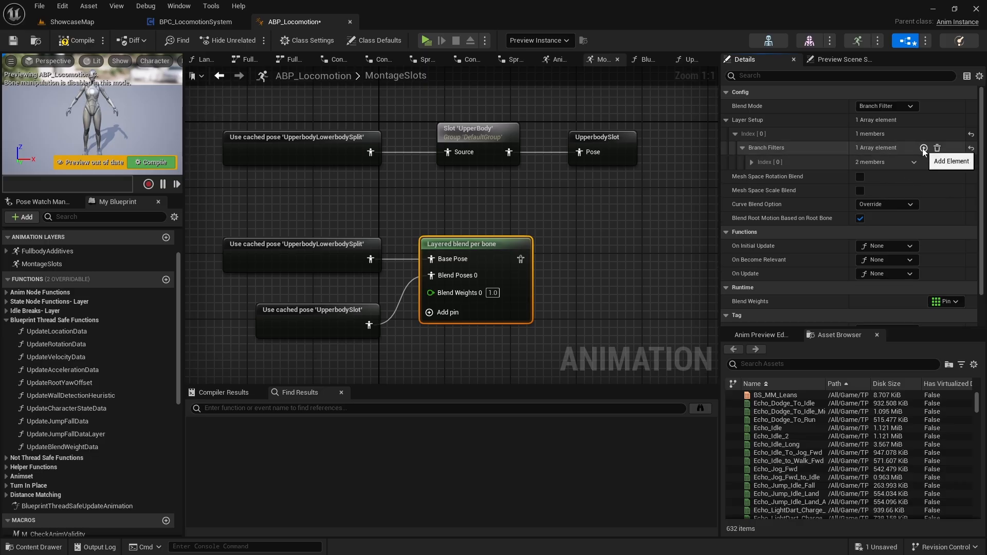
{"action": "left_click", "coordinate": [752, 162]}
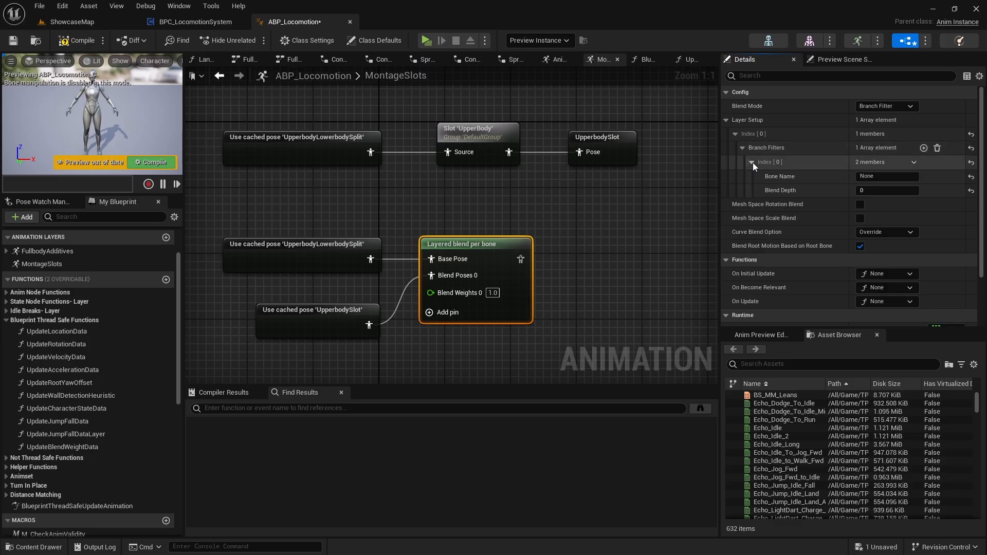
{"action": "left_click", "coordinate": [882, 176]}
{"action": "type", "text": "pelvis"}
{"action": "key", "text": "Return"}
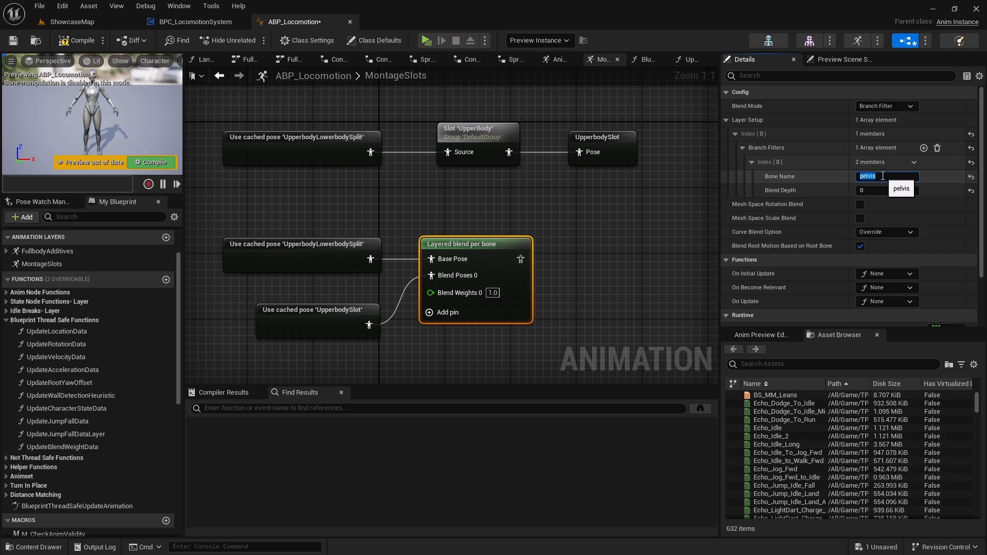
{"action": "left_click", "coordinate": [879, 190]}
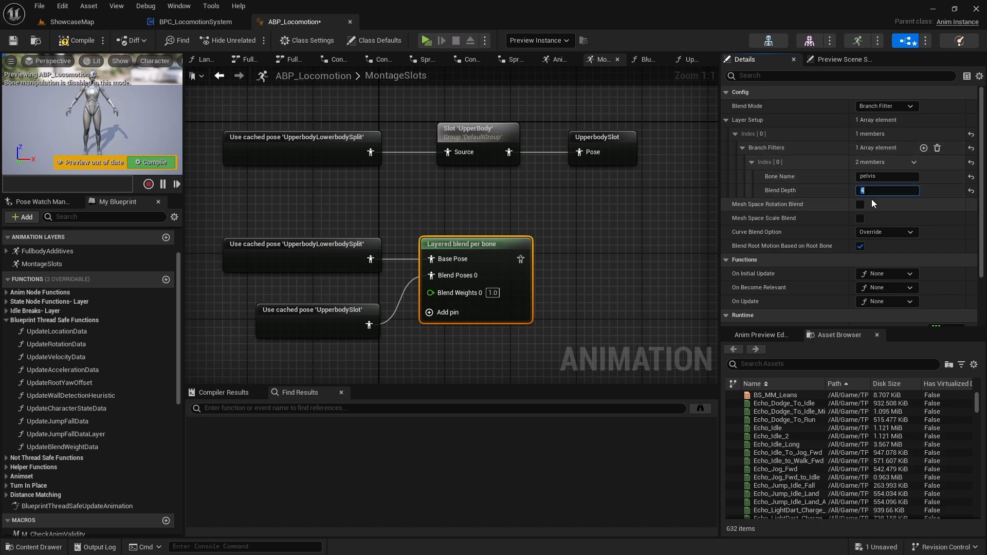
{"action": "left_click", "coordinate": [818, 192]}
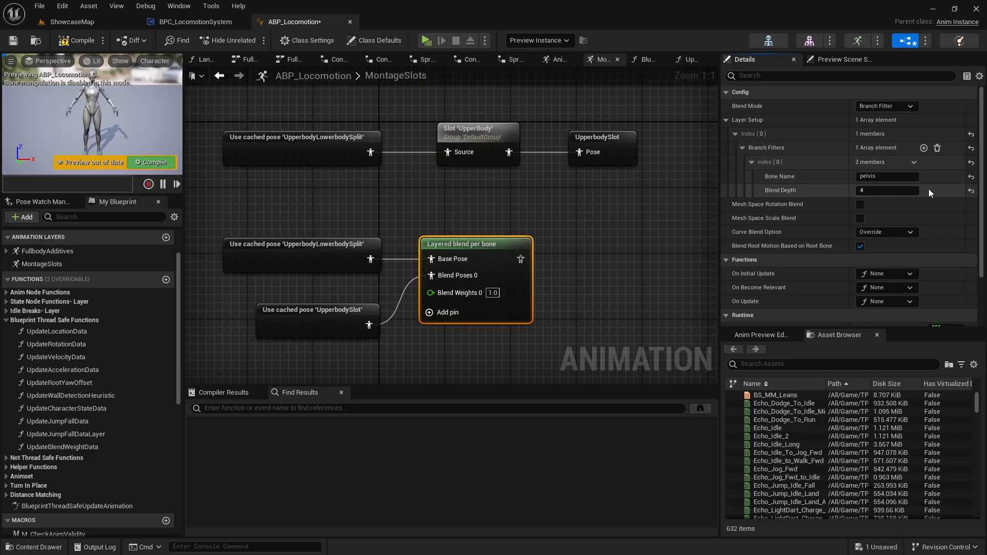
Add a second branch filter with Bone Name thigh_r and Blend Depth -1.
{"action": "left_click", "coordinate": [923, 147]}
{"action": "left_click", "coordinate": [752, 205]}
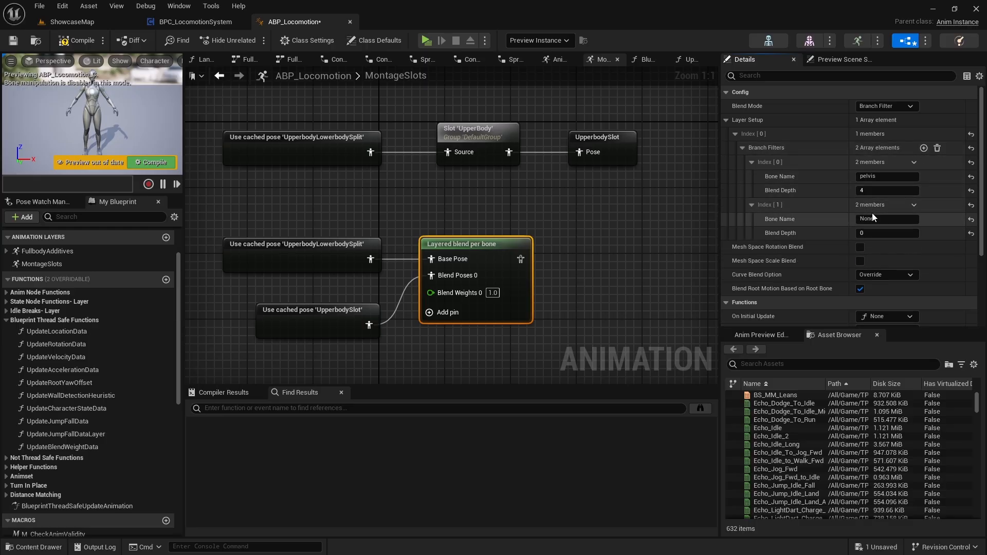
{"action": "left_click", "coordinate": [896, 219]}
{"action": "type", "text": "thigh_r"}
{"action": "key", "text": "Return"}
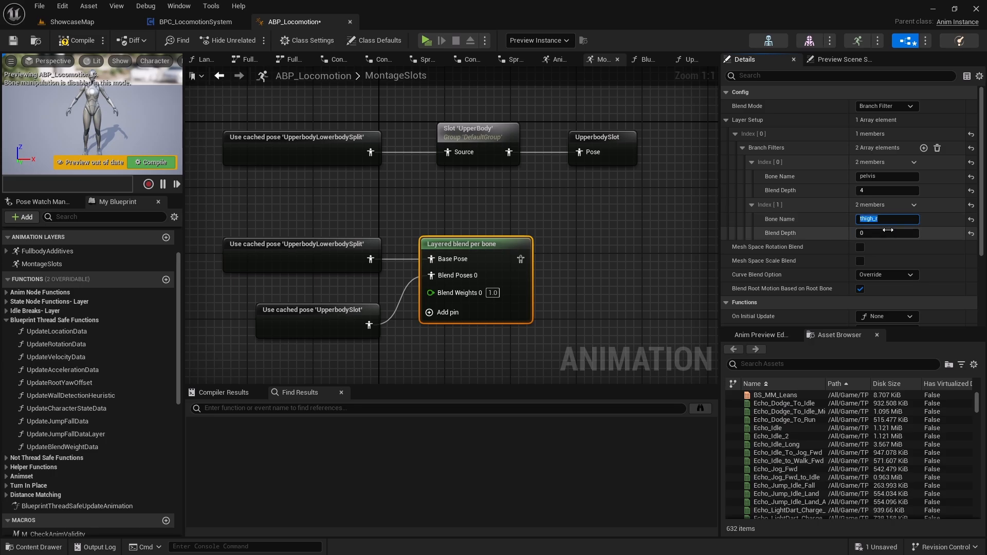
{"action": "left_click", "coordinate": [882, 235]}
{"action": "type", "text": "-1"}
{"action": "key", "text": "Return"}
Add a third branch filter with Bone Name thigh_l and Blend Depth -1.
{"action": "left_click", "coordinate": [923, 148]}
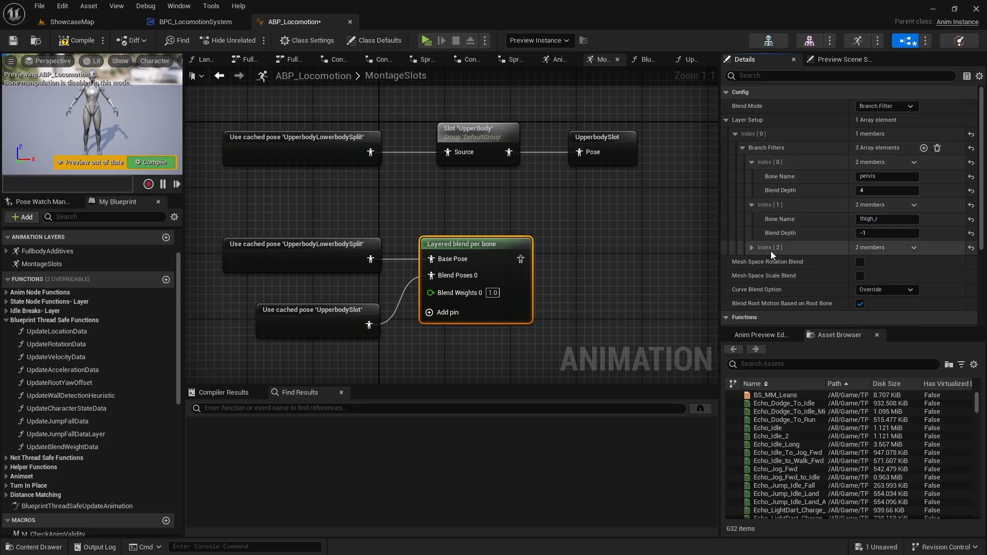
{"action": "left_click", "coordinate": [751, 247]}
{"action": "left_click", "coordinate": [869, 260]}
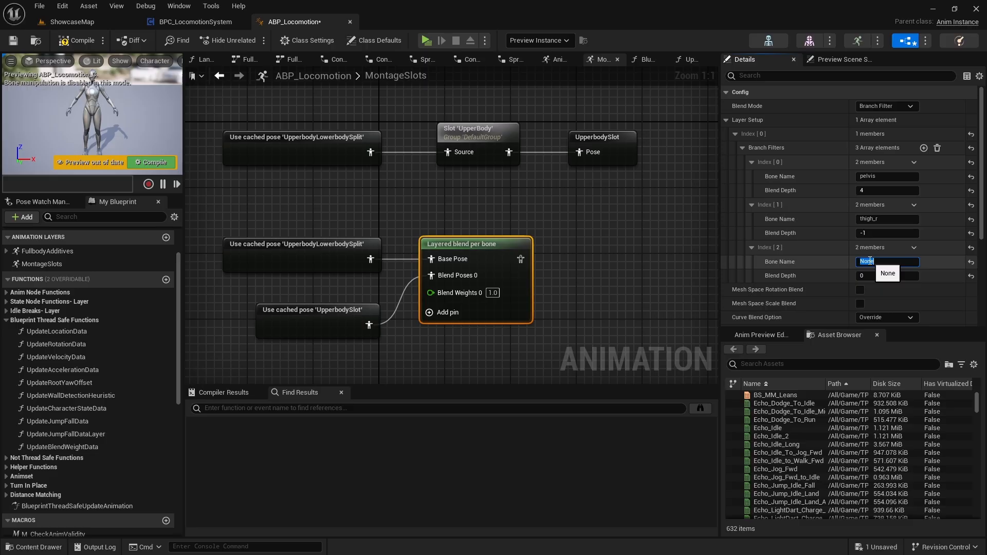
{"action": "type", "text": "thigh_l"}
{"action": "key", "text": "Return"}
{"action": "left_click", "coordinate": [874, 272]}
{"action": "type", "text": "-1"}
{"action": "key", "text": "Return"}
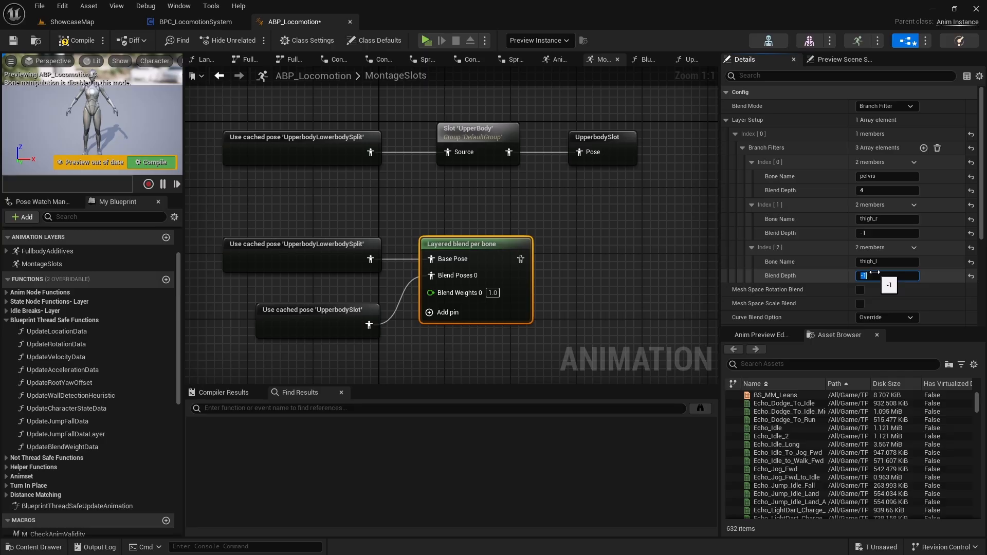
{"action": "left_click", "coordinate": [794, 273]}
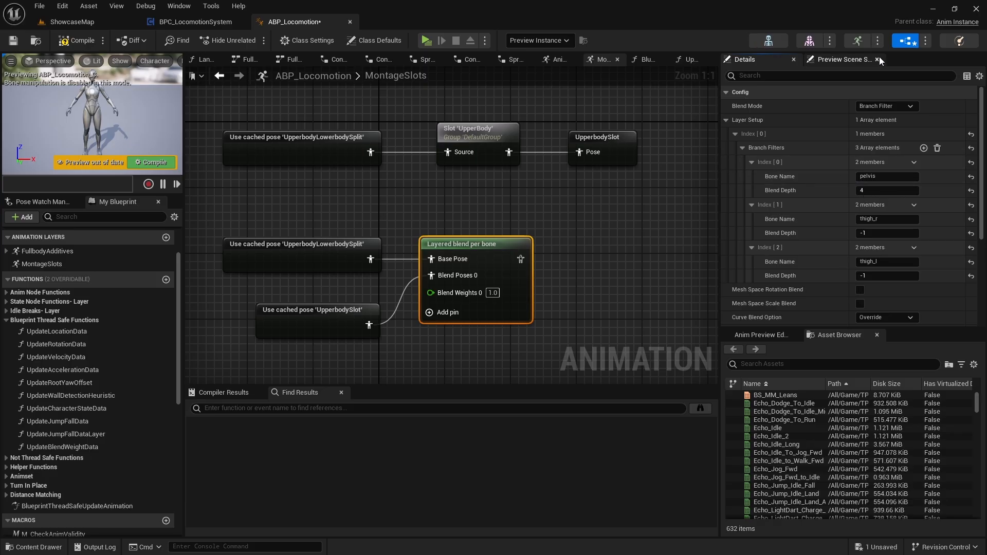
Examine the pelvis, spine and thigh bones in the SK_Mannequin skeleton hierarchy, then return to the ABP_Locomotion graph.
{"action": "left_click", "coordinate": [759, 43]}
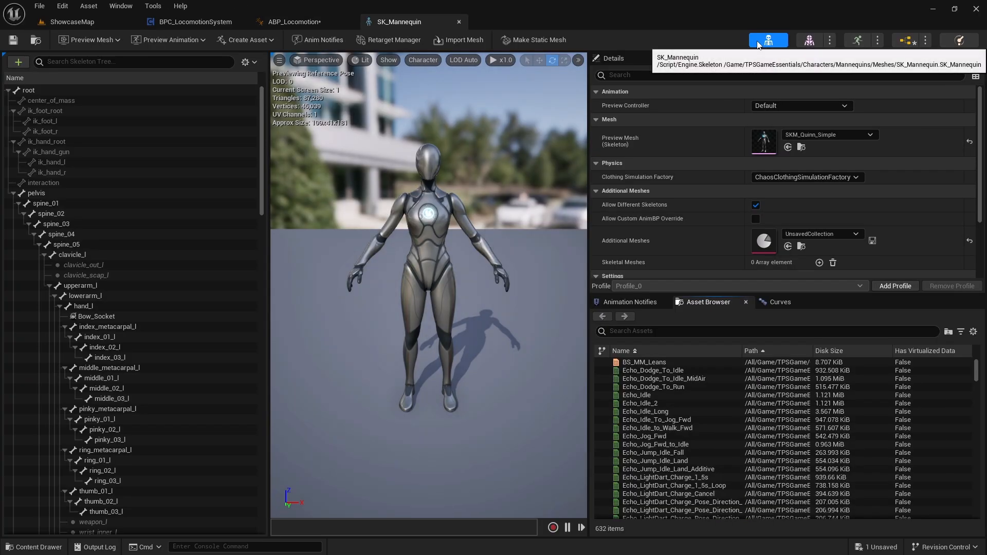
{"action": "left_click", "coordinate": [60, 194]}
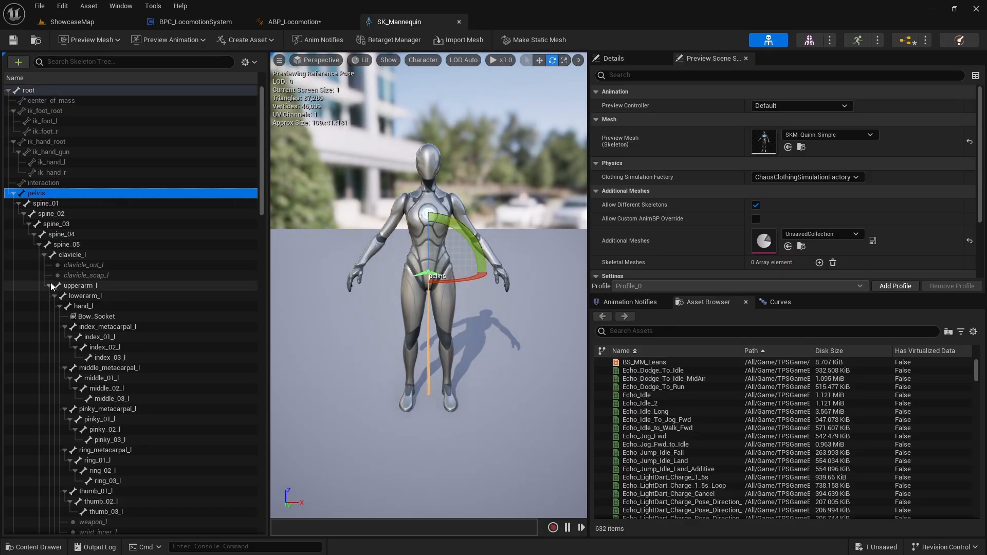
{"action": "left_click", "coordinate": [18, 204]}
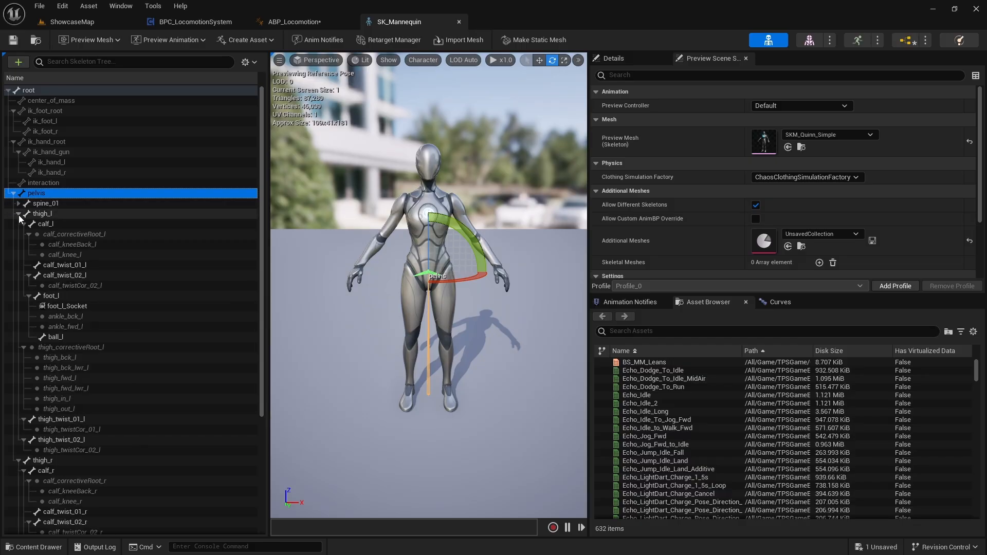
{"action": "left_click", "coordinate": [18, 203]}
{"action": "left_click", "coordinate": [25, 213]}
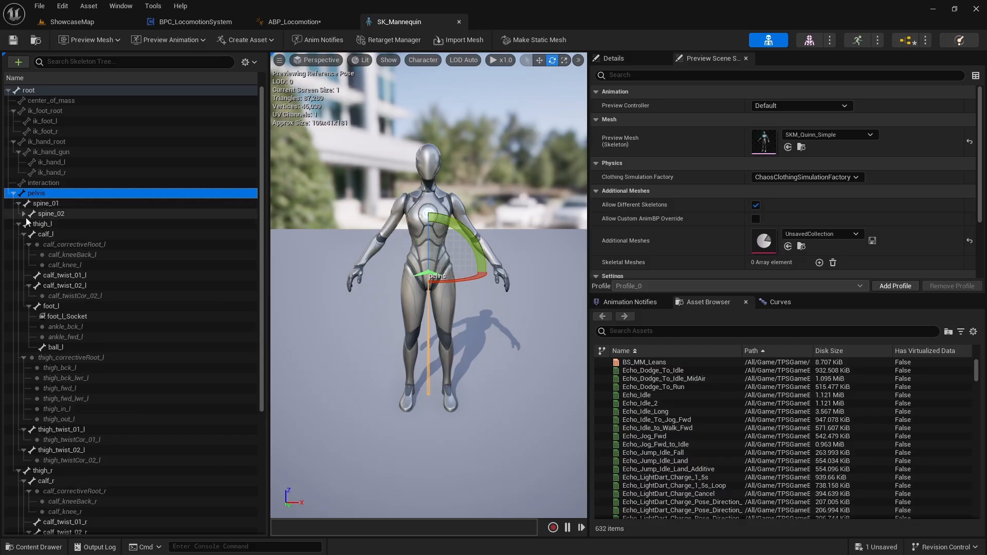
{"action": "left_click", "coordinate": [53, 204]}
{"action": "left_click", "coordinate": [53, 212]}
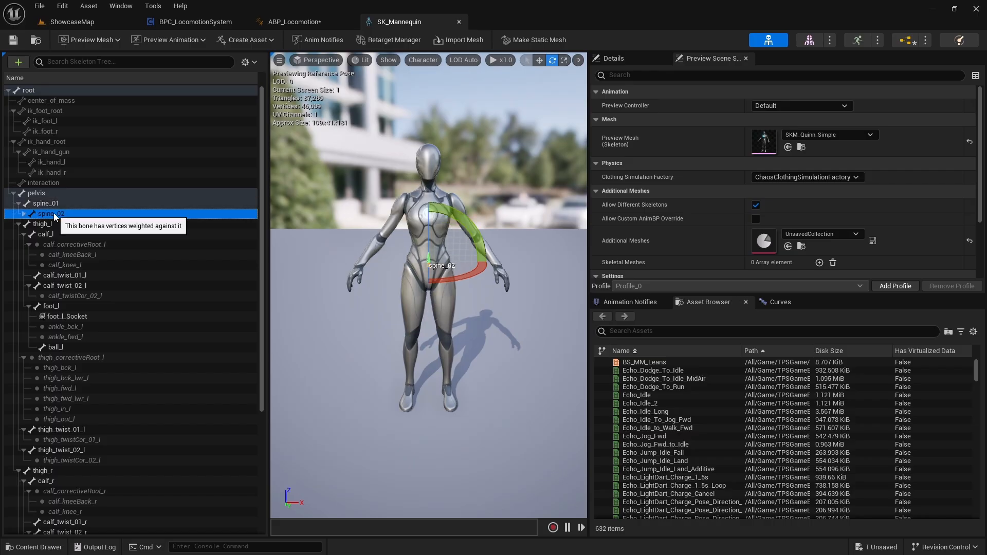
{"action": "left_click", "coordinate": [57, 224]}
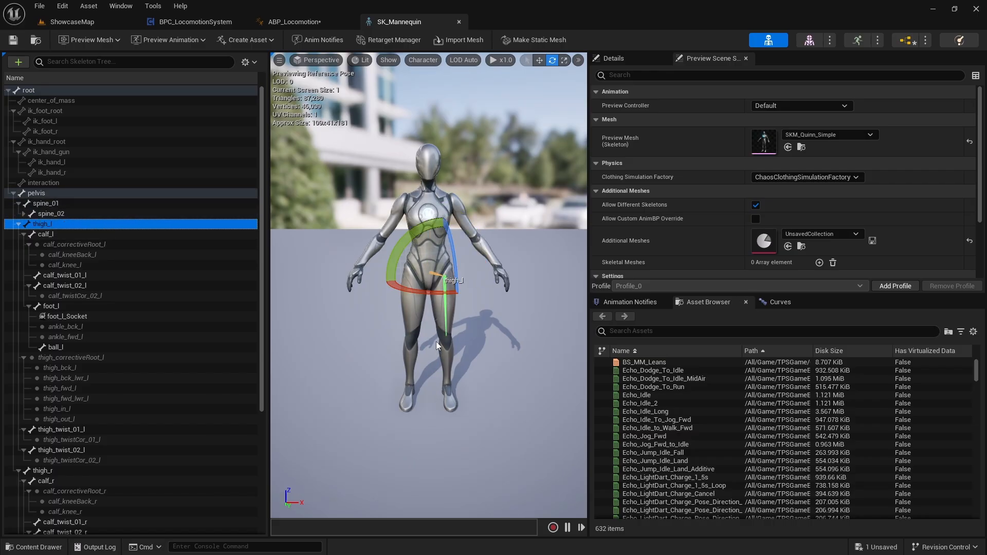
{"action": "left_click", "coordinate": [19, 224]}
{"action": "left_click", "coordinate": [44, 233]}
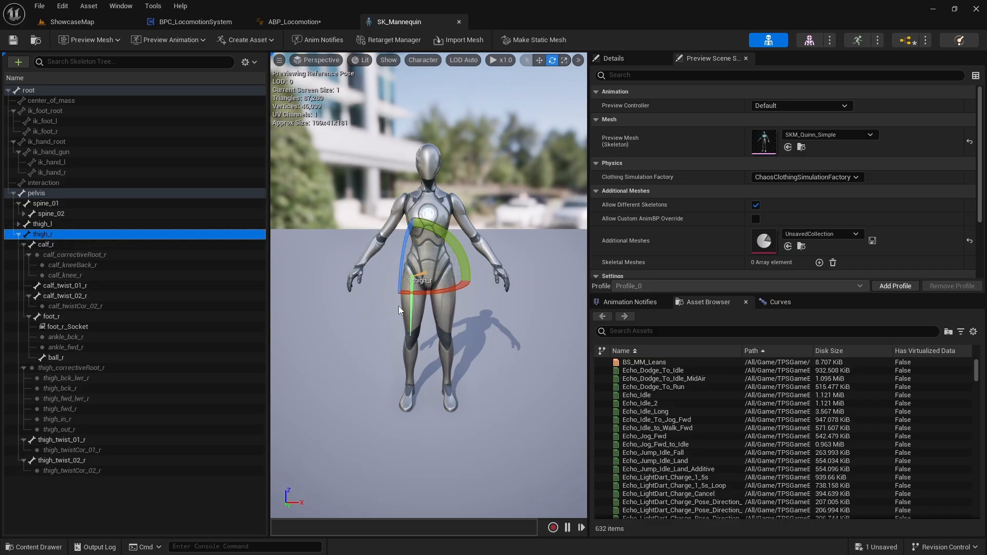
{"action": "left_click", "coordinate": [68, 193]}
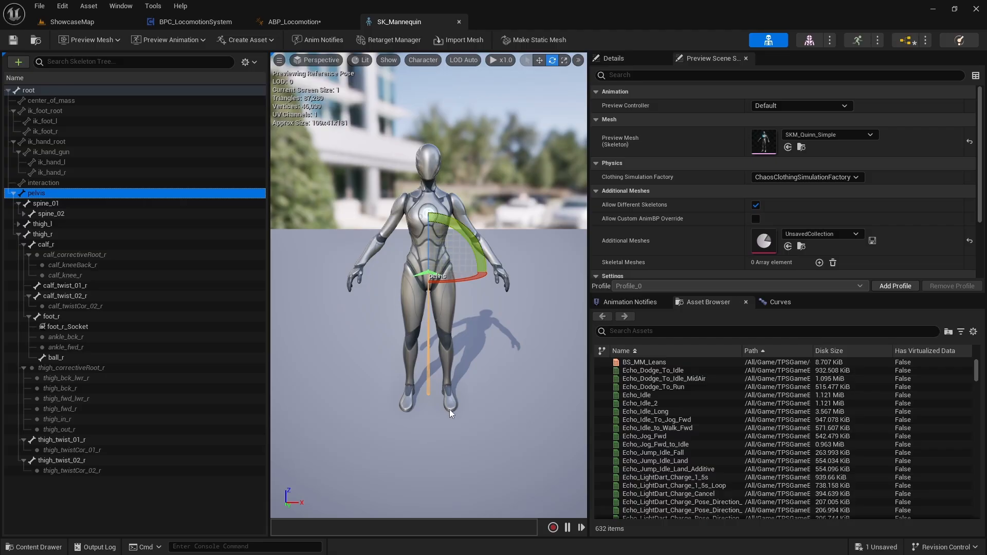
{"action": "left_click", "coordinate": [294, 22]}
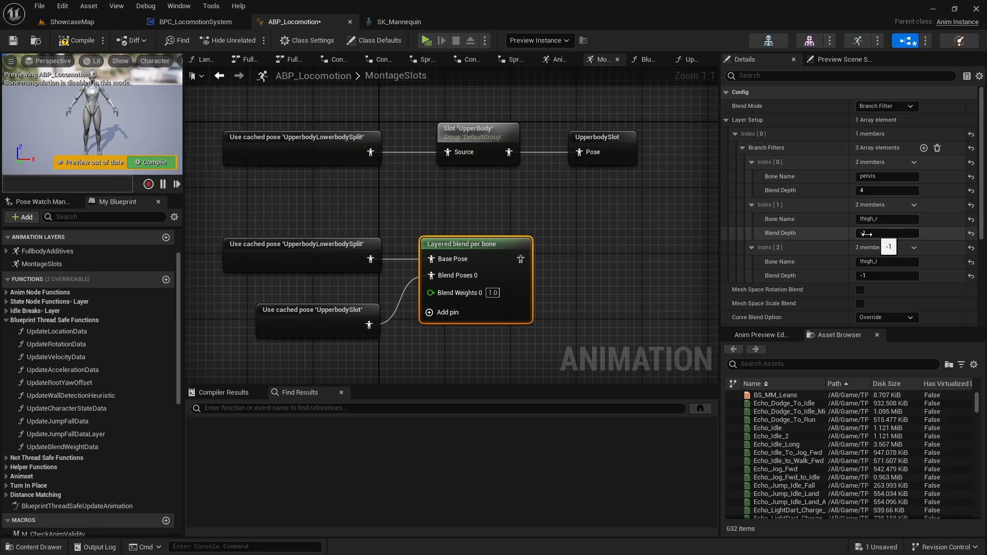
Add a Blend node with input A fed by the Layered blend per bone output and align it with that node.
{"action": "mouse_move", "coordinate": [557, 332]}
{"action": "right_mouse_down"}
{"action": "mouse_move", "coordinate": [556, 297]}
{"action": "mouse_move", "coordinate": [545, 320]}
{"action": "right_mouse_up"}
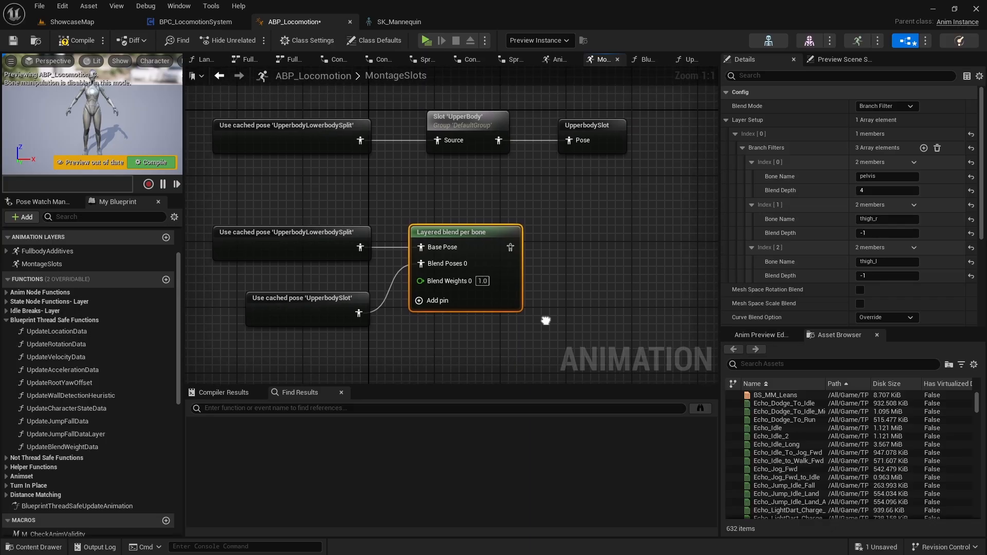
{"action": "left_click_drag", "start_coordinate": [511, 247], "coordinate": [554, 242]}
{"action": "type", "text": "blend"}
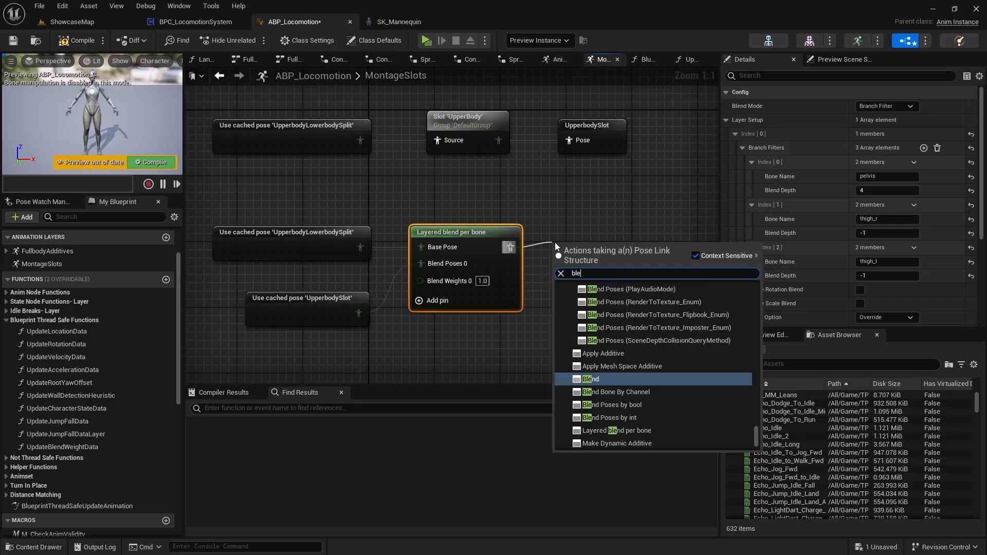
{"action": "key", "text": "Return"}
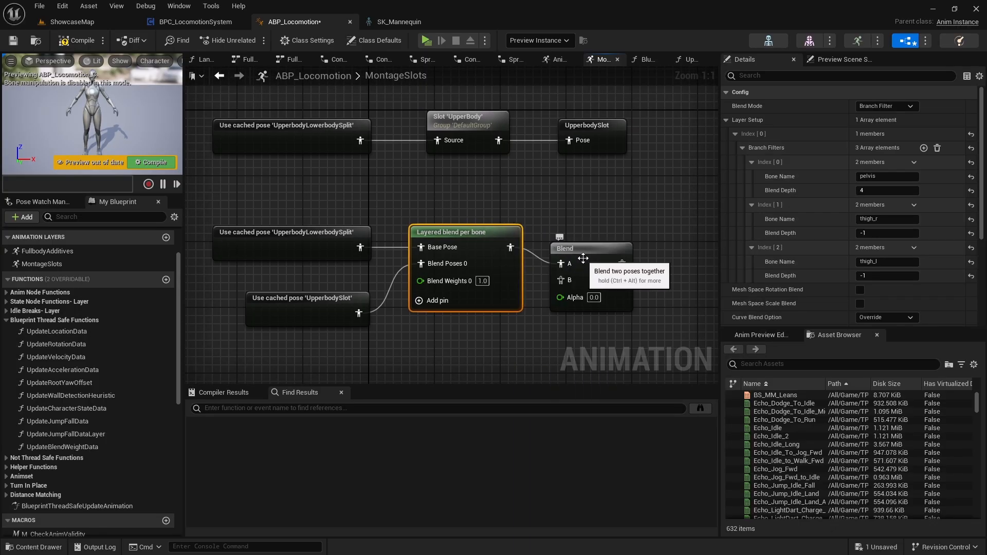
{"action": "left_click", "coordinate": [603, 247]}
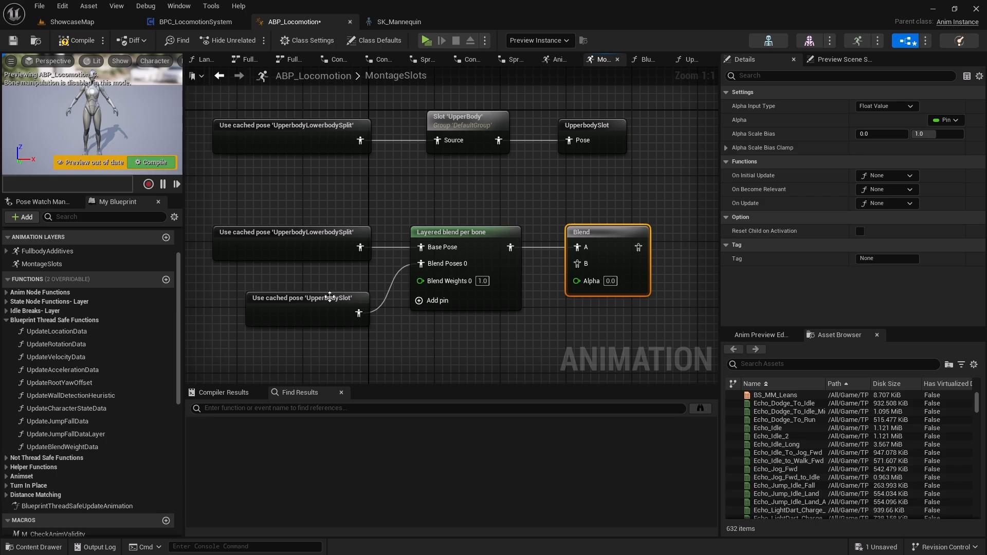
Duplicate the Use cached pose 'UpperbodySlot' node, connect the copy to the Blend node's B input and place it below the Layered blend per bone node.
{"action": "right_click_drag", "start_coordinate": [574, 324], "coordinate": [538, 286]}
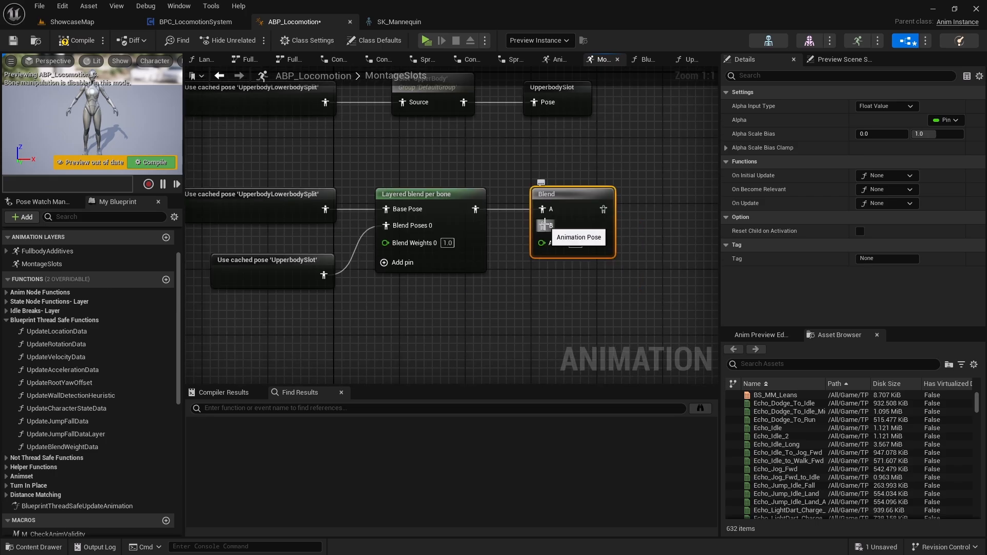
{"action": "left_click_drag", "start_coordinate": [544, 225], "coordinate": [436, 302]}
{"action": "left_click", "coordinate": [269, 260]}
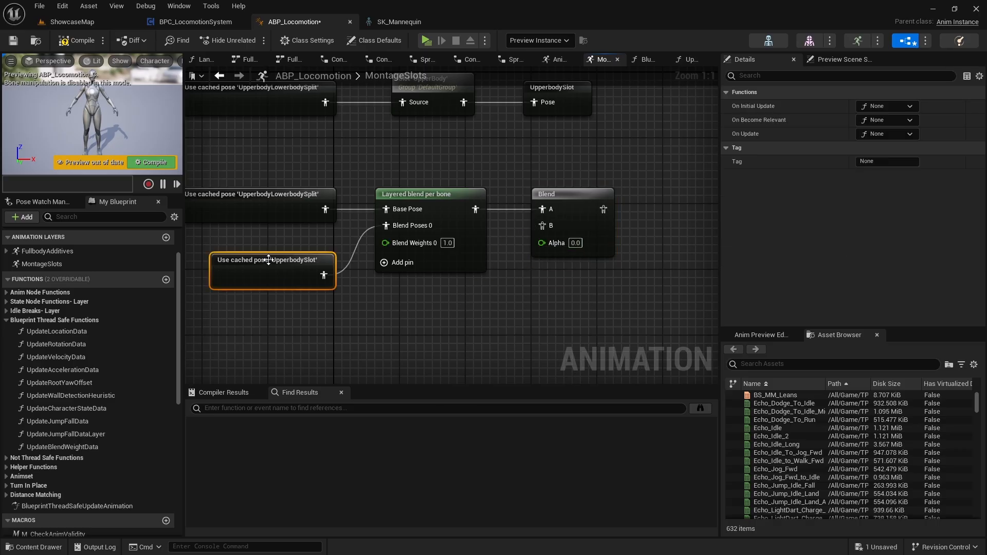
{"action": "key", "text": "ctrl+v"}
{"action": "left_click_drag", "start_coordinate": [488, 349], "coordinate": [544, 225]}
{"action": "left_click_drag", "start_coordinate": [442, 351], "coordinate": [426, 334]}
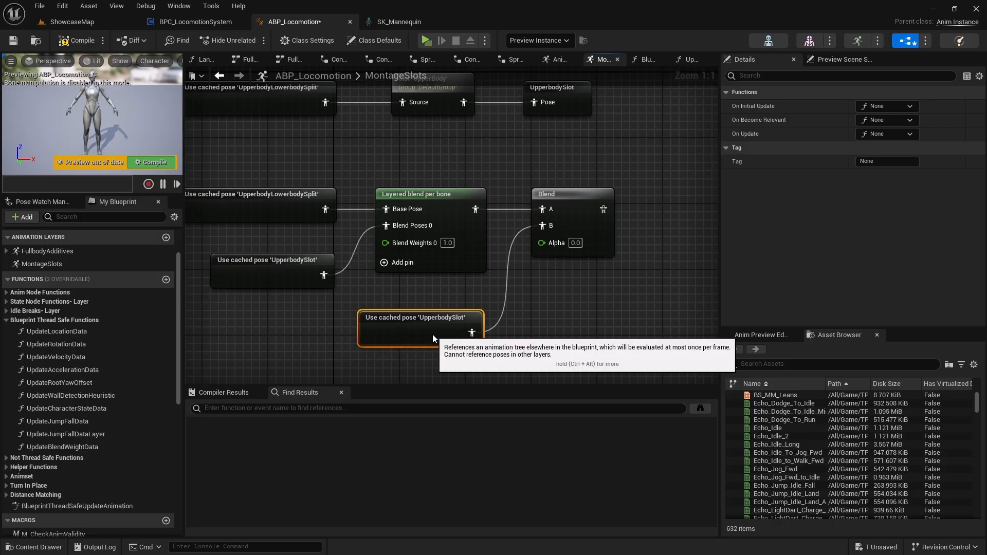
{"action": "right_click_drag", "start_coordinate": [540, 292], "coordinate": [453, 300]}
{"action": "left_click", "coordinate": [575, 243]}
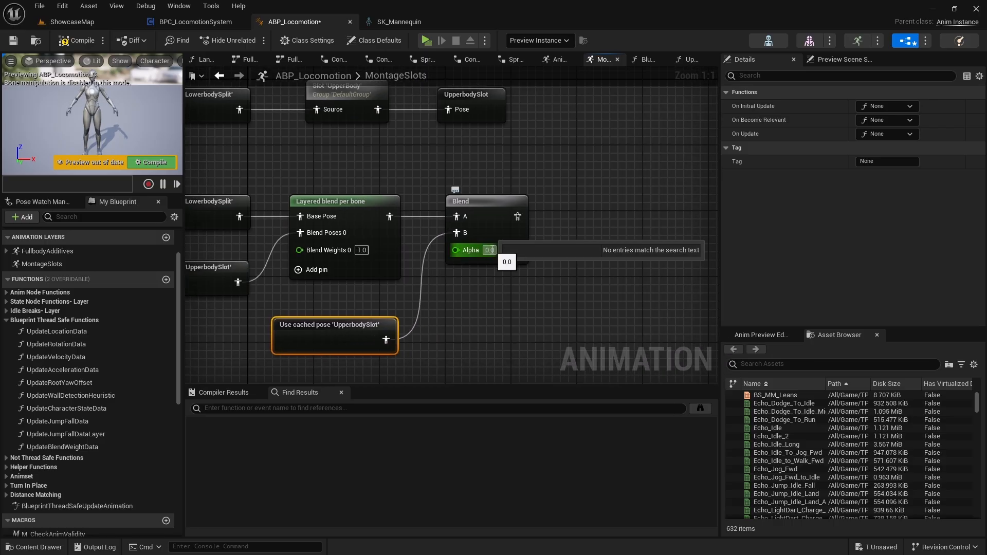
{"action": "key", "text": "Return"}
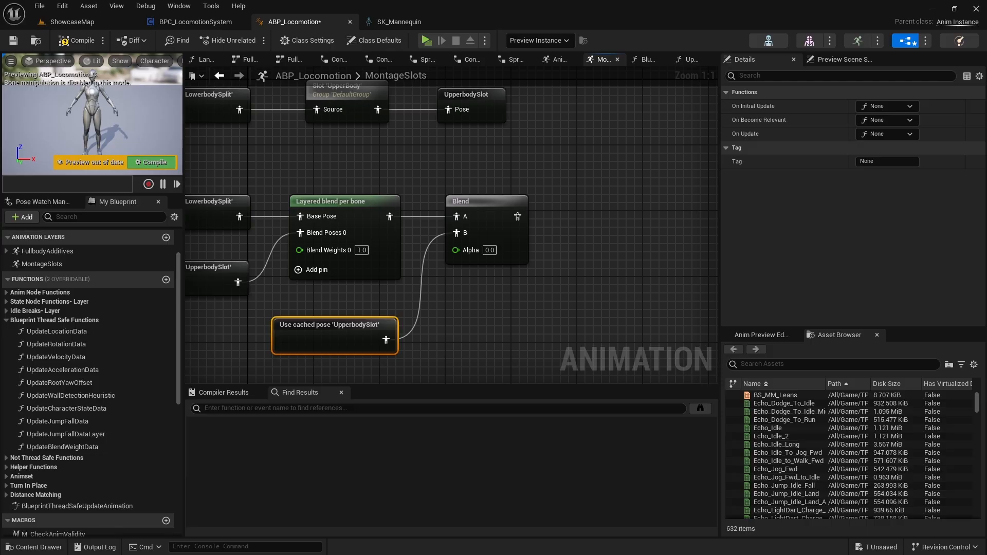
Add a Save cached pose node fed by the Blend node's output pose.
{"action": "right_click_drag", "start_coordinate": [341, 295], "coordinate": [325, 304]}
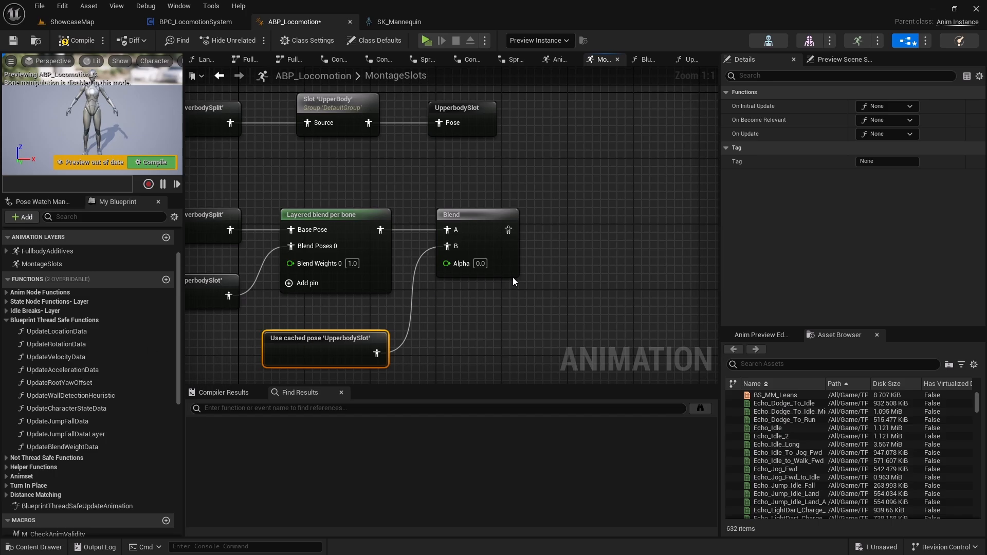
{"action": "left_click_drag", "start_coordinate": [441, 219], "coordinate": [511, 217]}
{"action": "type", "text": "sa"}
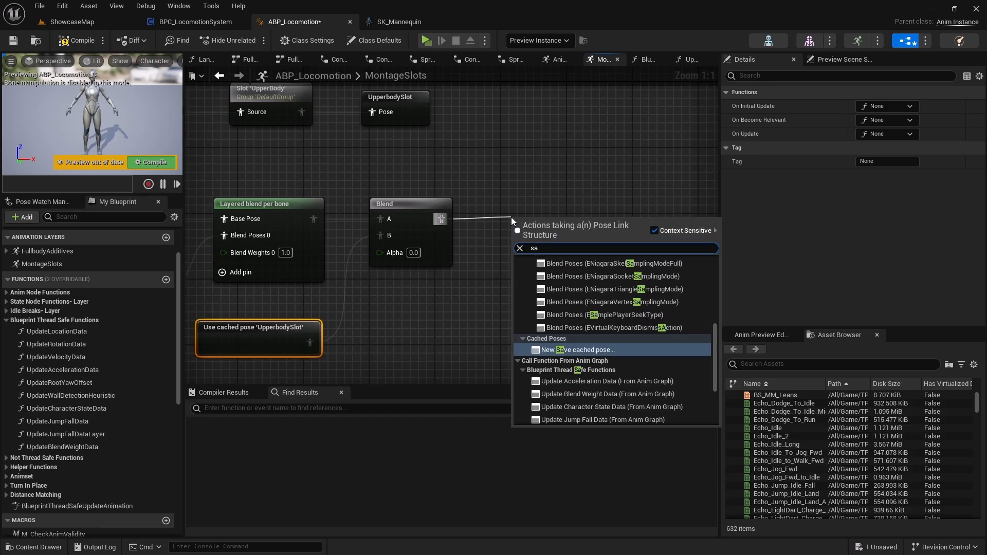
{"action": "type", "text": "ve"}
{"action": "key", "text": "Return"}
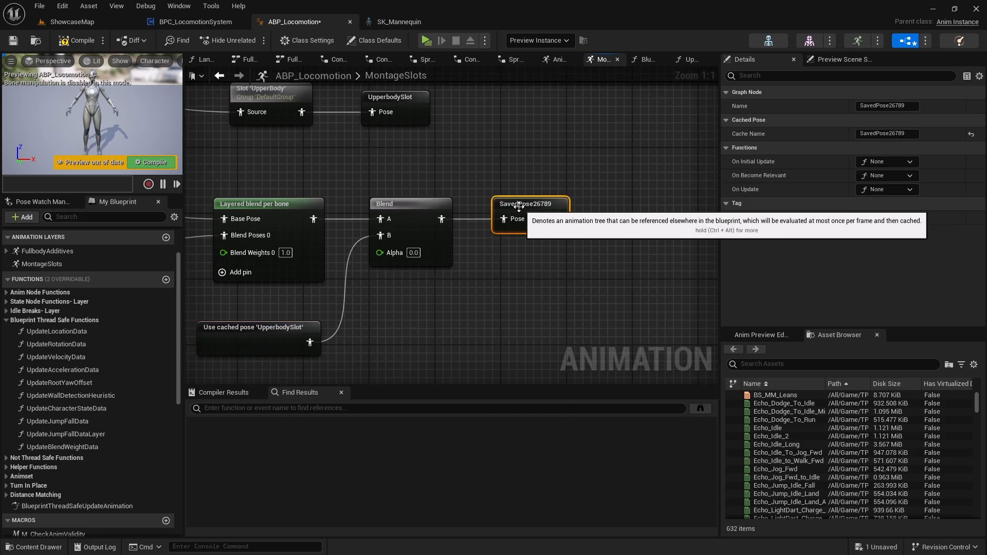
Rename the saved cached pose fed by the Blend node as UpperbodyPose.
{"action": "double_click", "coordinate": [519, 206]}
{"action": "type", "text": "UpperbodyPose"}
{"action": "key", "text": "Return"}
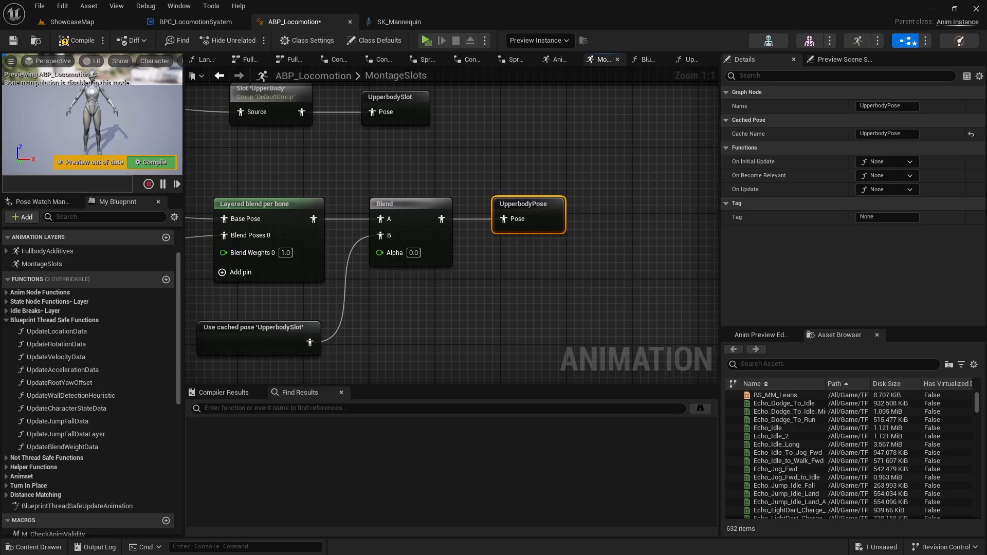
Enclose the UpperbodySlot and UpperbodyPose node rows in a comment box titled "Upperbody Cache".
{"action": "right_click_drag", "start_coordinate": [519, 261], "coordinate": [599, 371]}
{"action": "scroll", "coordinate": [598, 250], "scroll_direction": "down", "scroll_amount": 1}
{"action": "right_click_drag", "start_coordinate": [546, 307], "coordinate": [539, 237]}
{"action": "scroll", "coordinate": [559, 286], "scroll_direction": "down", "scroll_amount": 1}
{"action": "right_click_drag", "start_coordinate": [575, 305], "coordinate": [567, 280]}
{"action": "left_click_drag", "start_coordinate": [641, 339], "coordinate": [263, 133]}
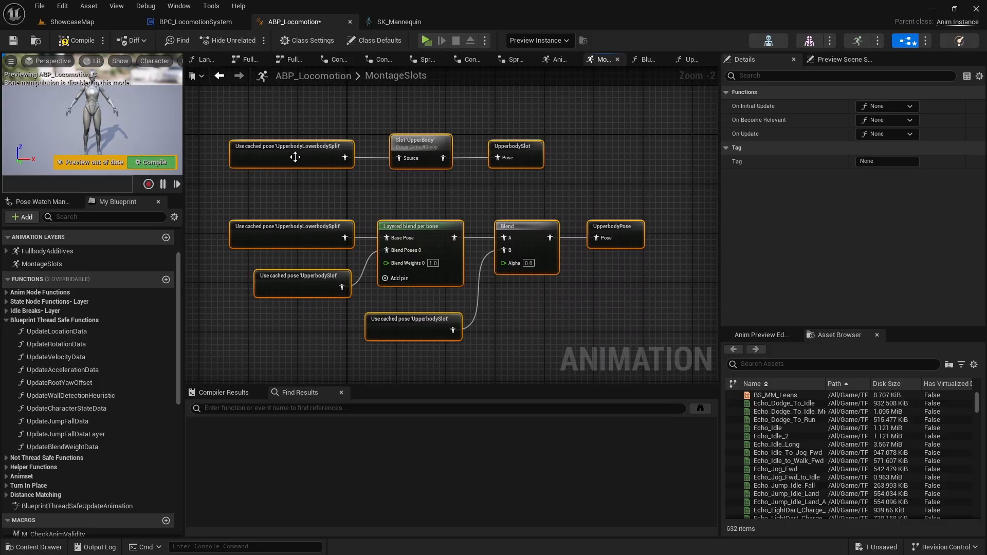
{"action": "right_click_drag", "start_coordinate": [533, 229], "coordinate": [606, 247]}
{"action": "key", "text": "c"}
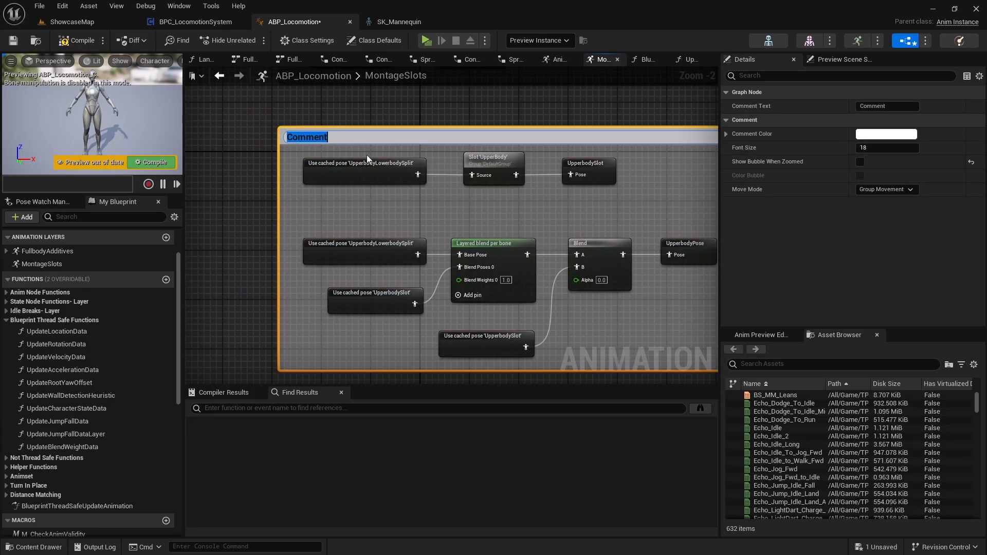
{"action": "type", "text": "Upperbody Ca"}
{"action": "key", "text": "Return"}
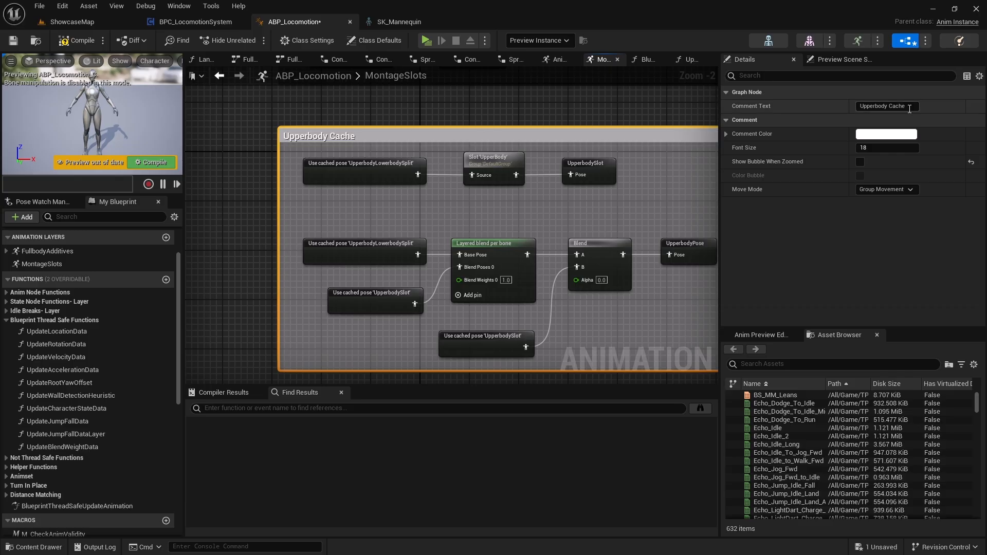
Color the Upperbody Cache comment box black and position it beneath the InputPose slot nodes.
{"action": "left_click", "coordinate": [886, 134]}
{"action": "left_click", "coordinate": [775, 160]}
{"action": "left_click", "coordinate": [817, 389]}
{"action": "right_click_drag", "start_coordinate": [687, 327], "coordinate": [629, 397]}
{"action": "right_click_drag", "start_coordinate": [595, 365], "coordinate": [609, 354]}
{"action": "left_click_drag", "start_coordinate": [348, 198], "coordinate": [349, 173]}
{"action": "right_click_drag", "start_coordinate": [538, 237], "coordinate": [460, 210]}
Move the UpperbodyPose node row up closer to the UpperbodySlot row and save the blueprint.
{"action": "left_click_drag", "start_coordinate": [262, 230], "coordinate": [564, 362]}
{"action": "right_click_drag", "start_coordinate": [328, 267], "coordinate": [393, 282]}
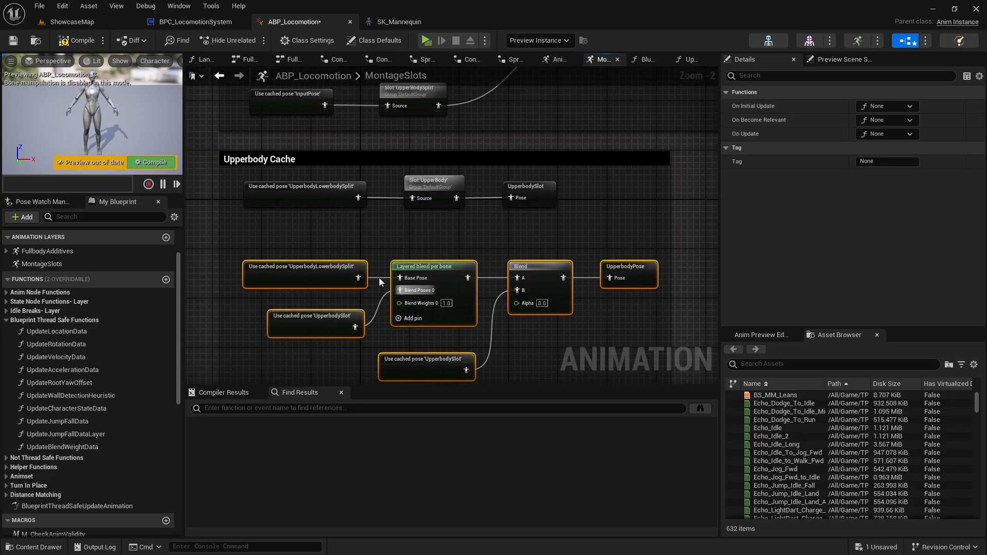
{"action": "left_click_drag", "start_coordinate": [322, 267], "coordinate": [326, 245]}
{"action": "left_click", "coordinate": [13, 40]}
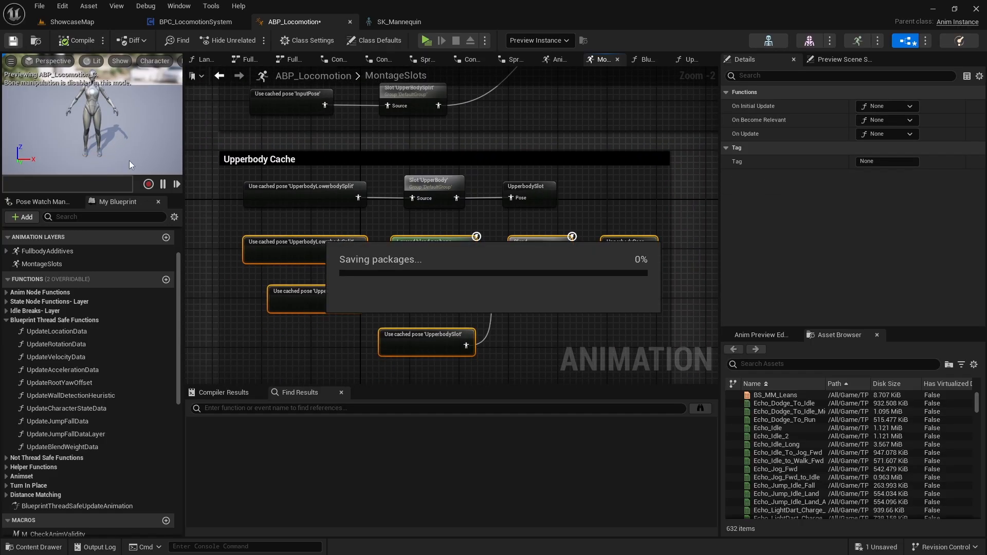
Review the cached upper-body nodes, then open BlueprintThreadSafeUpdateAnimation and examine its chain of update calls.
{"action": "right_click_drag", "start_coordinate": [498, 334], "coordinate": [482, 300]}
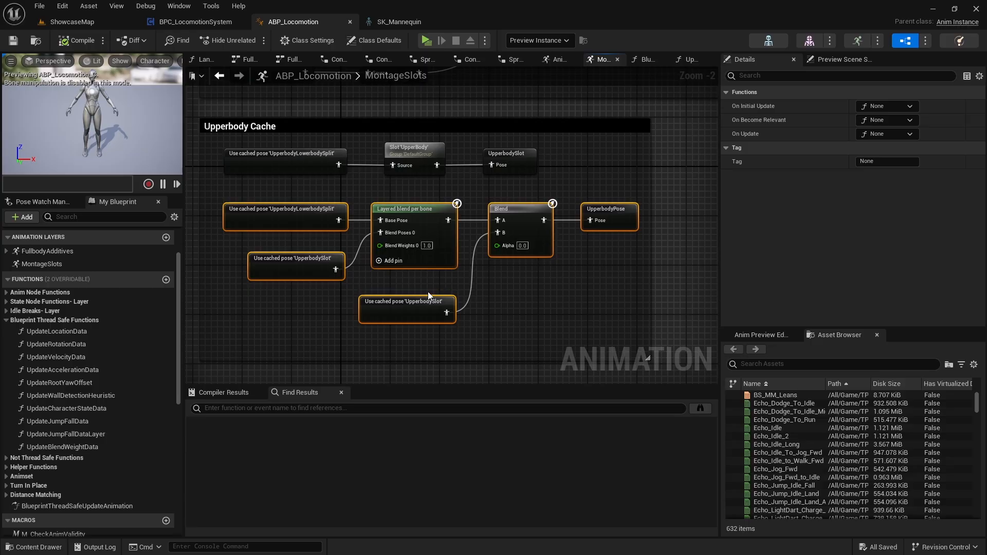
{"action": "mouse_move", "coordinate": [499, 344]}
{"action": "right_mouse_down"}
{"action": "mouse_move", "coordinate": [512, 268]}
{"action": "mouse_move", "coordinate": [505, 328]}
{"action": "right_mouse_up"}
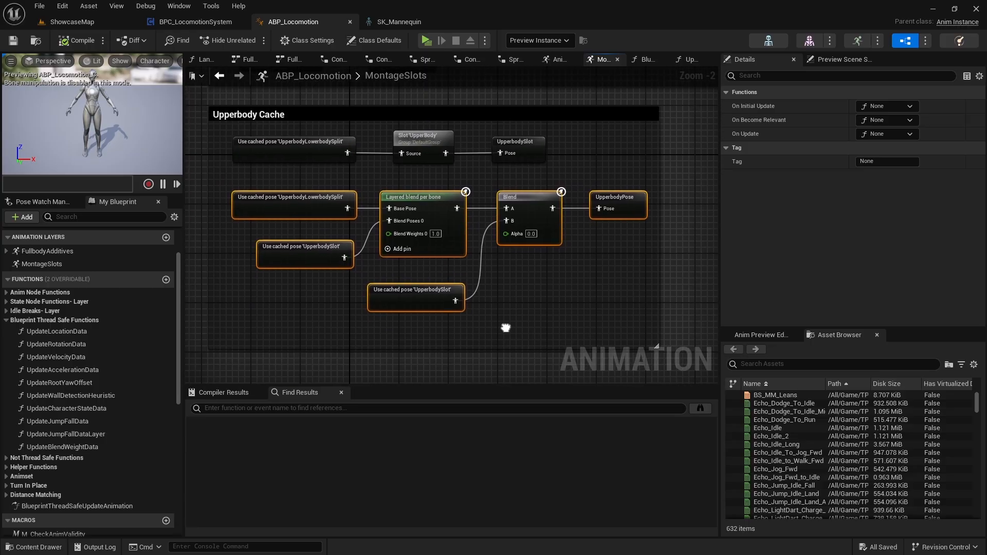
{"action": "scroll", "coordinate": [477, 310], "scroll_direction": "up", "scroll_amount": 2}
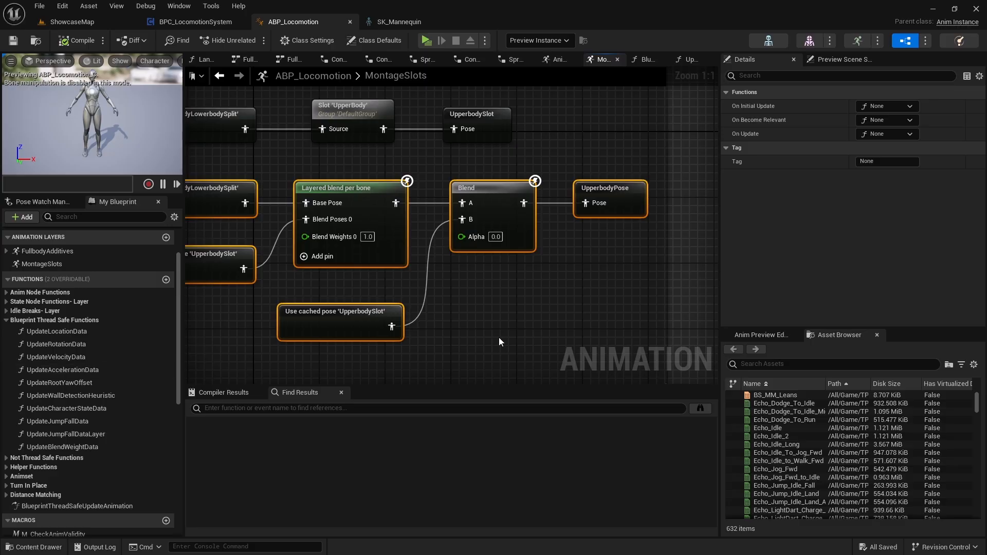
{"action": "right_click_drag", "start_coordinate": [498, 337], "coordinate": [547, 340]}
{"action": "scroll", "coordinate": [47, 378], "scroll_direction": "down", "scroll_amount": 3}
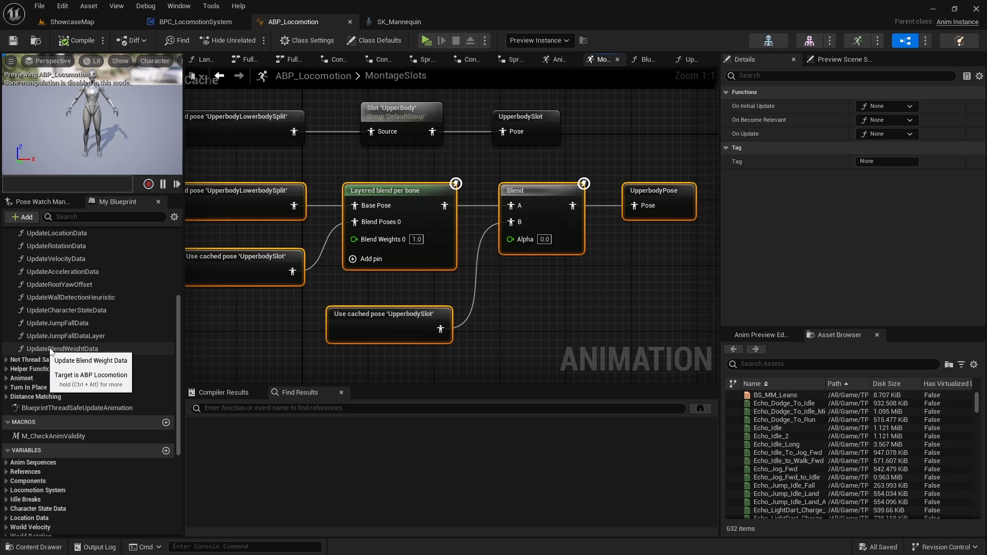
{"action": "double_click", "coordinate": [66, 408]}
{"action": "right_click_drag", "start_coordinate": [435, 291], "coordinate": [435, 319]}
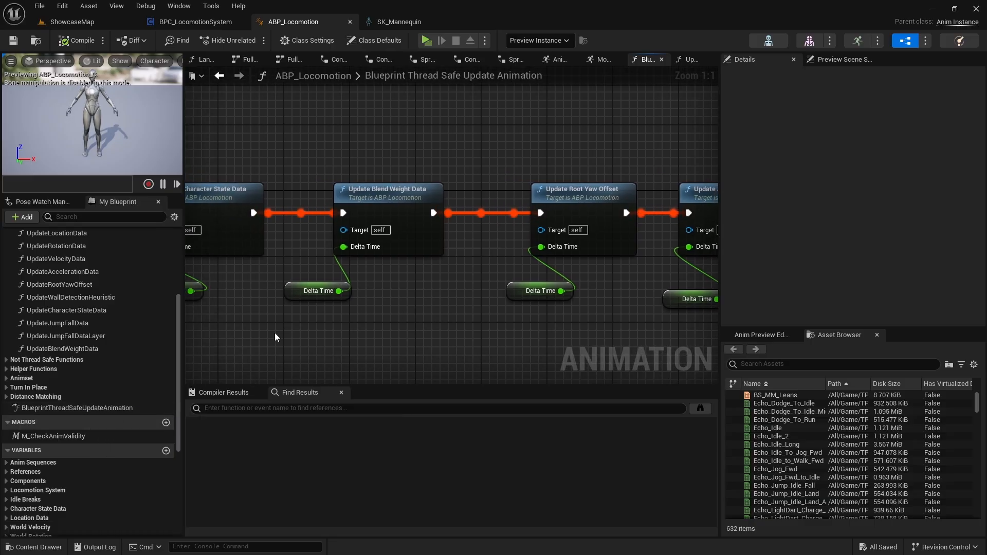
{"action": "scroll", "coordinate": [266, 331], "scroll_direction": "down", "scroll_amount": 3}
{"action": "right_click_drag", "start_coordinate": [474, 321], "coordinate": [609, 297]}
{"action": "scroll", "coordinate": [116, 323], "scroll_direction": "up", "scroll_amount": 4}
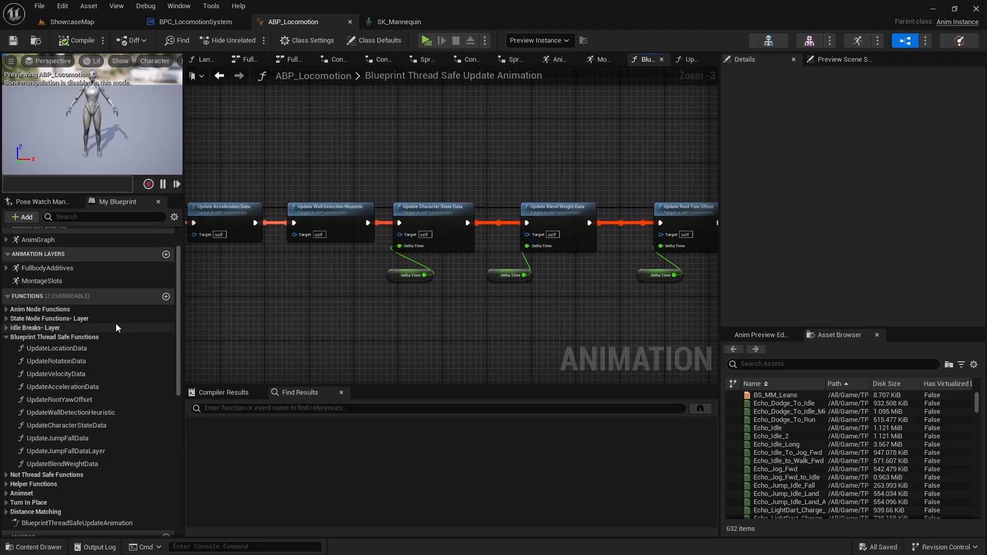
Create a new function named UpdataUpperBodyAlpha and mark it as thread safe.
{"action": "left_click", "coordinate": [167, 298]}
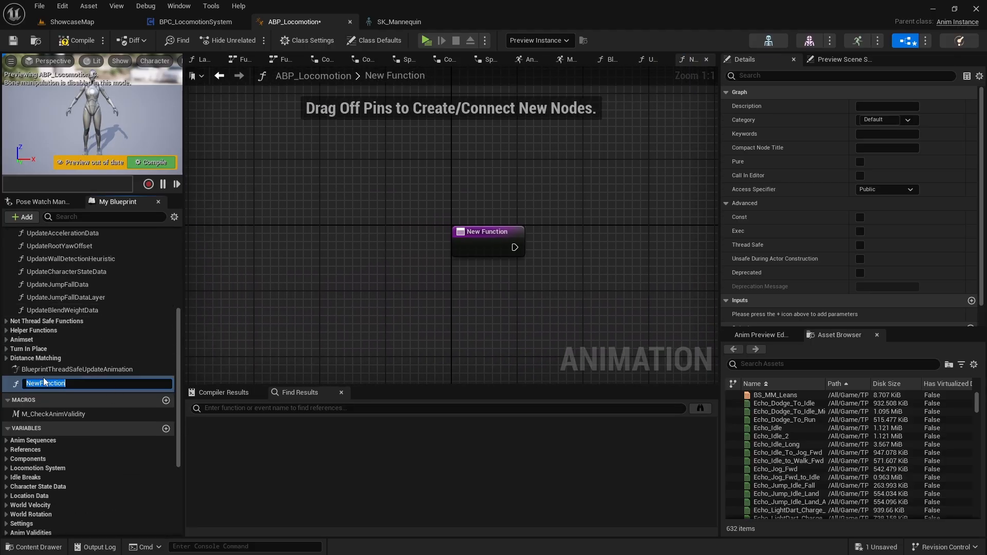
{"action": "type", "text": "Update"}
{"action": "type", "text": "UpperBodyAlpha"}
{"action": "key", "text": "Return"}
{"action": "left_click", "coordinate": [860, 246]}
Add a Float input named DeltaTime to the UpdataUpperBodyAlpha function.
{"action": "scroll", "coordinate": [836, 275], "scroll_direction": "down", "scroll_amount": 1}
{"action": "left_click", "coordinate": [970, 278]}
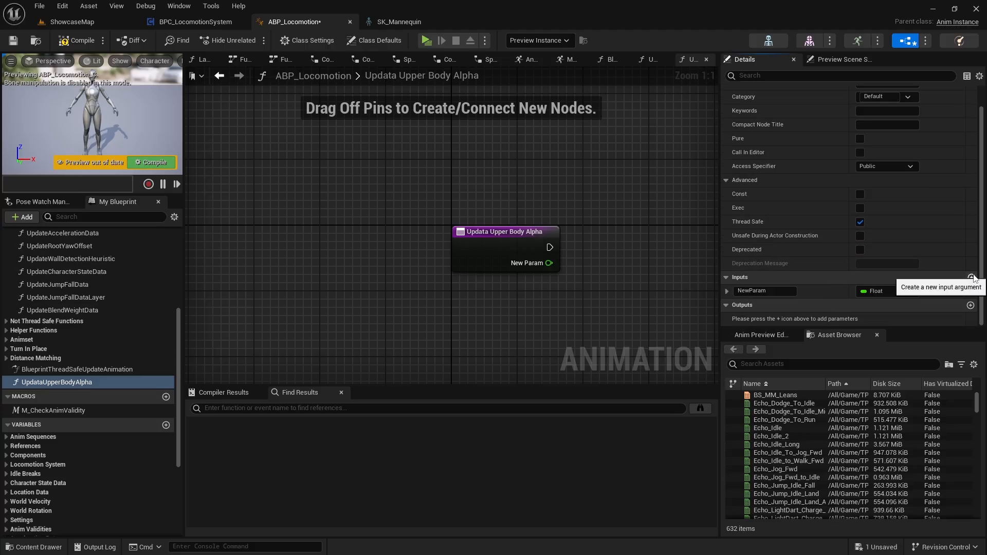
{"action": "left_click", "coordinate": [771, 291]}
{"action": "type", "text": "De"}
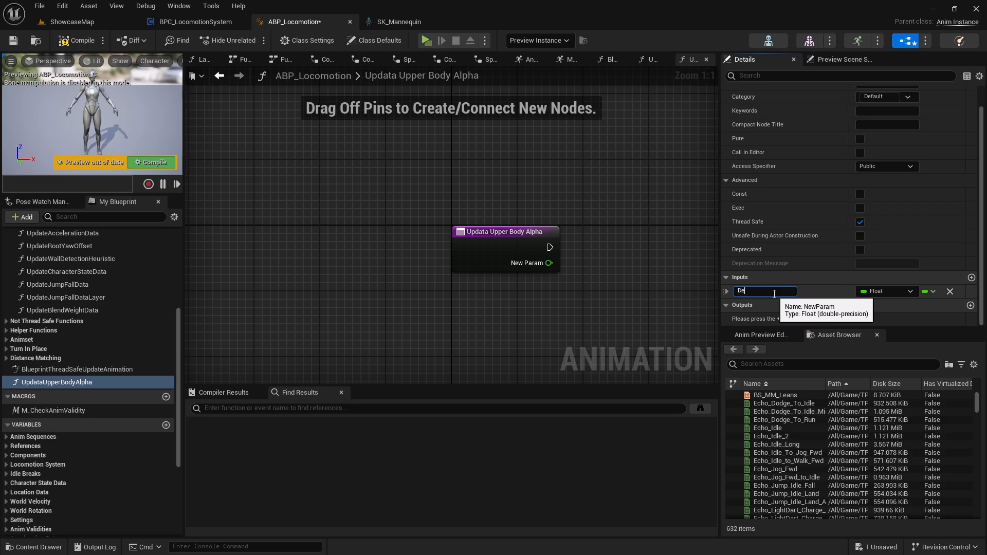
{"action": "type", "text": "ltaTime"}
{"action": "key", "text": "Return"}
In BlueprintThreadSafeUpdateAnimation, shift the nodes up to Update Character State Data away from Update Blend Weight Data to open a gap.
{"action": "double_click", "coordinate": [103, 369]}
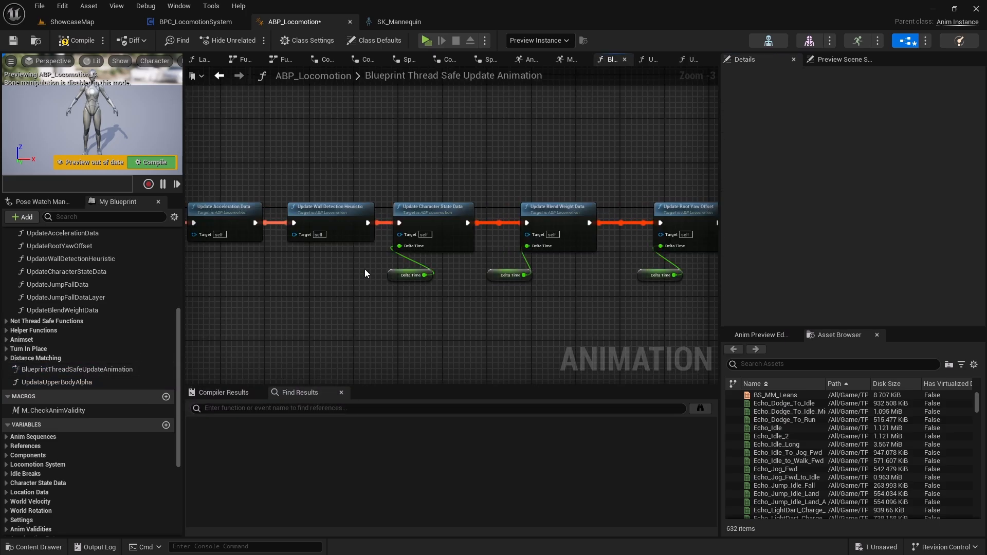
{"action": "right_click_drag", "start_coordinate": [420, 258], "coordinate": [280, 258]}
{"action": "scroll", "coordinate": [386, 267], "scroll_direction": "up", "scroll_amount": 3}
{"action": "right_click_drag", "start_coordinate": [394, 289], "coordinate": [600, 276]}
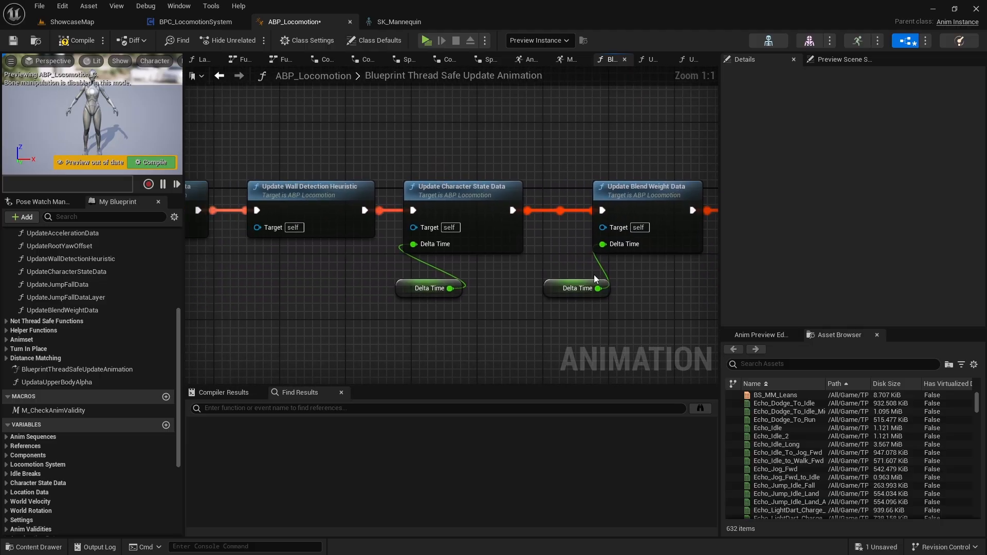
{"action": "scroll", "coordinate": [490, 289], "scroll_direction": "down", "scroll_amount": 3}
{"action": "right_click_drag", "start_coordinate": [490, 289], "coordinate": [592, 285]}
{"action": "scroll", "coordinate": [592, 285], "scroll_direction": "down", "scroll_amount": 2}
{"action": "left_click_drag", "start_coordinate": [586, 295], "coordinate": [195, 207]}
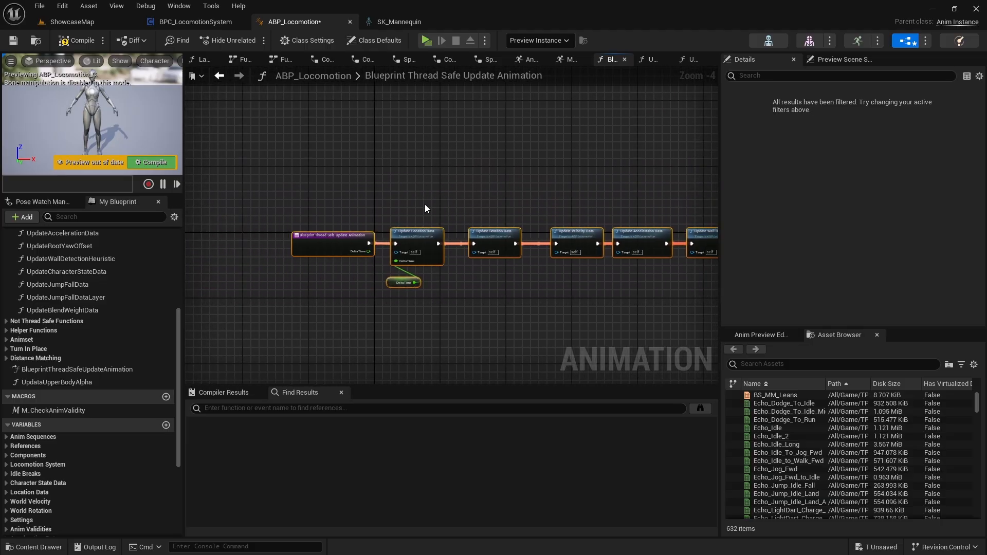
{"action": "right_click_drag", "start_coordinate": [709, 244], "coordinate": [457, 243]}
{"action": "scroll", "coordinate": [529, 243], "scroll_direction": "up", "scroll_amount": 4}
{"action": "left_click_drag", "start_coordinate": [530, 242], "coordinate": [360, 240]}
{"action": "right_click_drag", "start_coordinate": [492, 288], "coordinate": [376, 248]}
Insert an Updata Upper Body Alpha call between Update Character State Data and Update Blend Weight Data, wire its execution pins and align it.
{"action": "left_click_drag", "start_coordinate": [54, 382], "coordinate": [397, 195]}
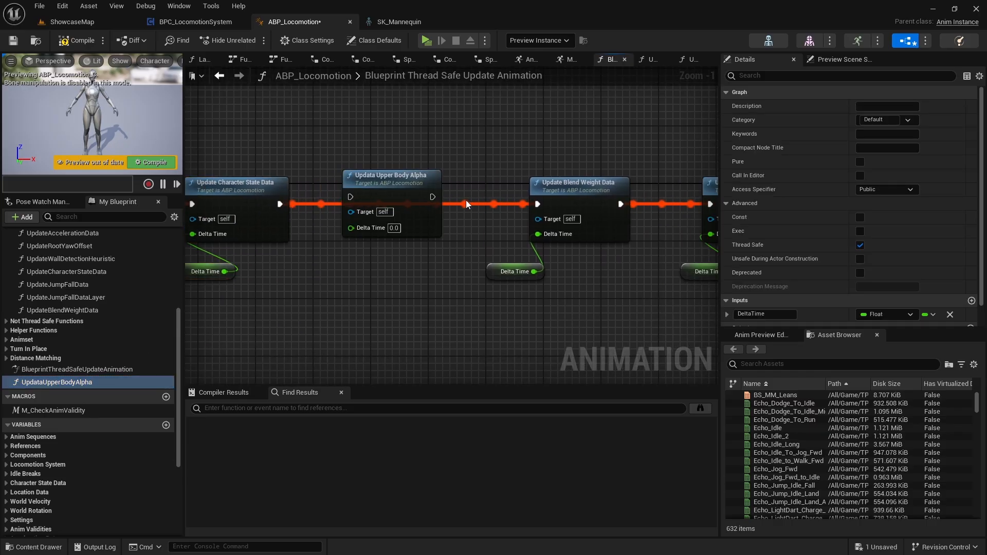
{"action": "left_click_drag", "start_coordinate": [279, 204], "coordinate": [350, 196]}
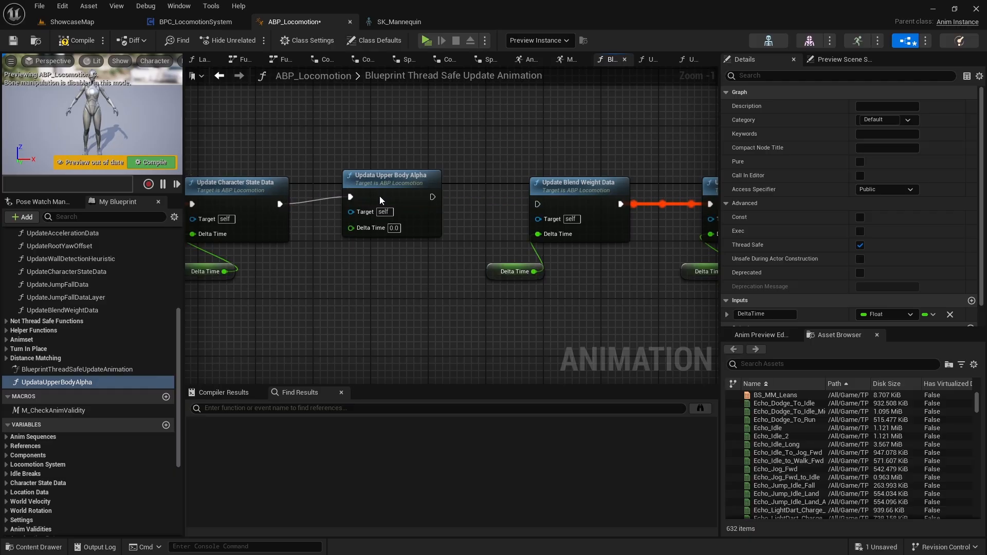
{"action": "left_click", "coordinate": [380, 195]}
{"action": "key", "text": "q"}
{"action": "left_click_drag", "start_coordinate": [434, 204], "coordinate": [545, 203]}
{"action": "mouse_move", "coordinate": [406, 189]}
{"action": "left_mouse_down"}
{"action": "mouse_move", "coordinate": [612, 308]}
{"action": "mouse_move", "coordinate": [387, 201]}
{"action": "mouse_move", "coordinate": [420, 189]}
{"action": "left_mouse_up"}
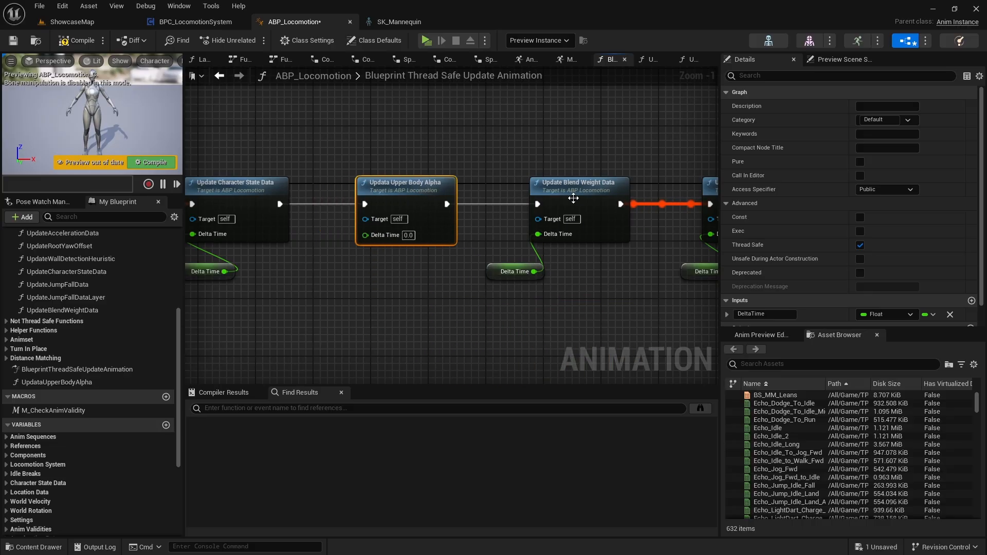
Shift the Update Blend Weight Data node and its Delta Time getter right, spacing them evenly from Updata Upper Body Alpha.
{"action": "left_click_drag", "start_coordinate": [473, 151], "coordinate": [599, 289]}
{"action": "left_click_drag", "start_coordinate": [375, 142], "coordinate": [564, 307]}
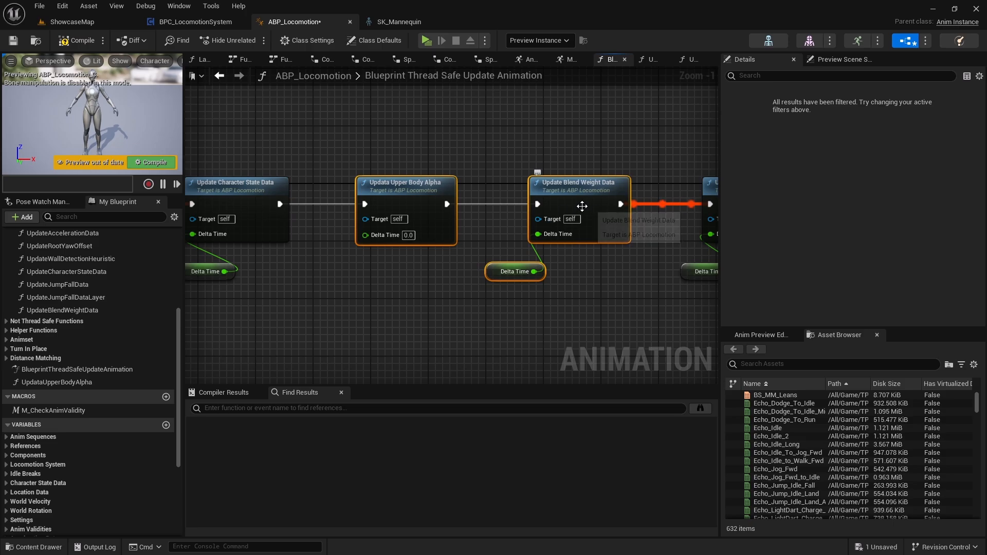
{"action": "left_click", "coordinate": [387, 173]}
{"action": "left_click_drag", "start_coordinate": [429, 149], "coordinate": [434, 263]}
{"action": "left_click_drag", "start_coordinate": [488, 160], "coordinate": [619, 309]}
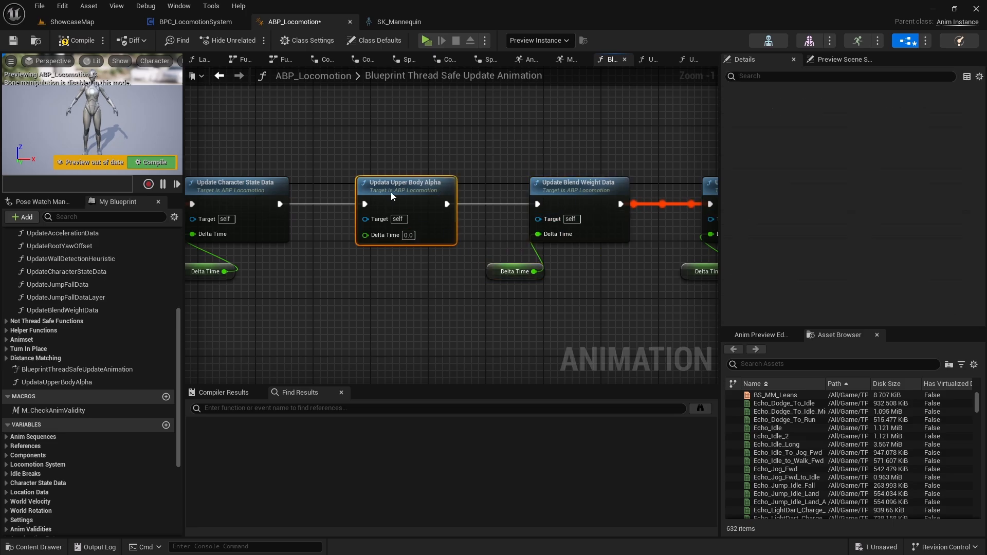
{"action": "left_click_drag", "start_coordinate": [399, 186], "coordinate": [493, 337]}
{"action": "left_click_drag", "start_coordinate": [622, 287], "coordinate": [530, 226]}
{"action": "left_click_drag", "start_coordinate": [571, 194], "coordinate": [374, 195]}
{"action": "left_click_drag", "start_coordinate": [500, 358], "coordinate": [322, 322]}
{"action": "left_click_drag", "start_coordinate": [340, 286], "coordinate": [582, 205]}
{"action": "left_click_drag", "start_coordinate": [301, 315], "coordinate": [397, 198]}
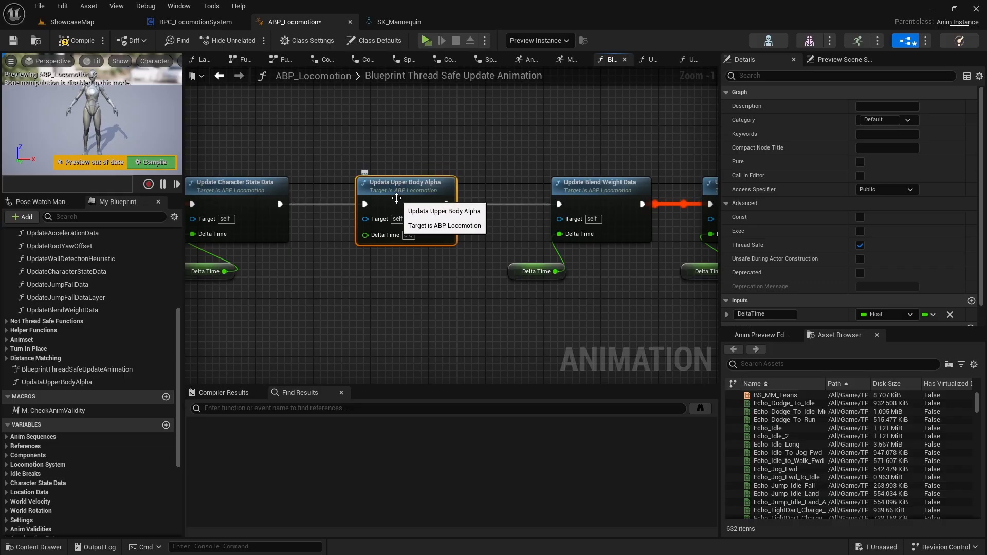
Duplicate the Delta Time getter, place it below Updata Upper Body Alpha and connect it to that node's Delta Time input.
{"action": "right_click_drag", "start_coordinate": [375, 294], "coordinate": [347, 282]}
{"action": "left_click_drag", "start_coordinate": [524, 297], "coordinate": [478, 260]}
{"action": "right_click_drag", "start_coordinate": [408, 274], "coordinate": [470, 286]}
{"action": "left_click", "coordinate": [354, 264]}
{"action": "key", "text": "ctrl+v"}
{"action": "left_click_drag", "start_coordinate": [400, 272], "coordinate": [415, 236]}
{"action": "right_click_drag", "start_coordinate": [446, 269], "coordinate": [452, 270]}
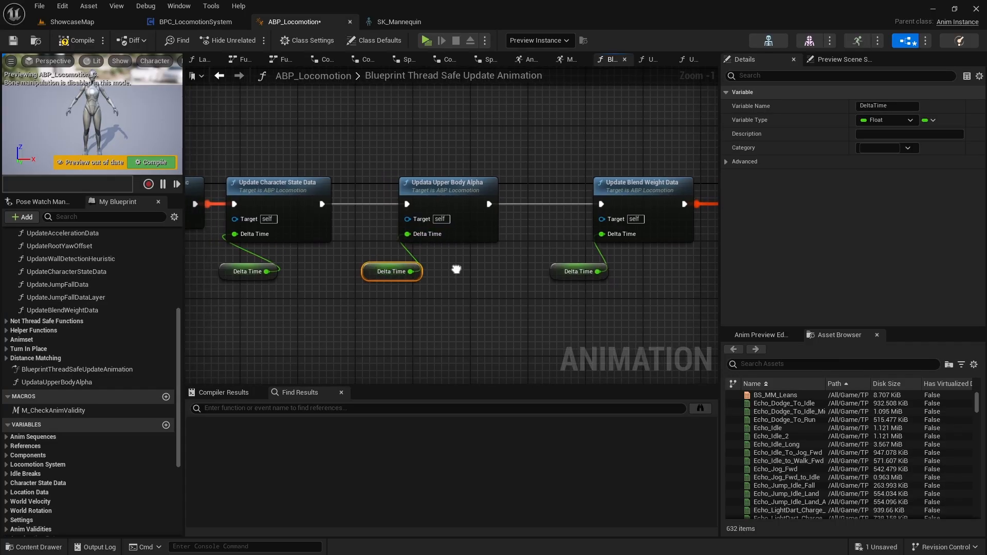
Open the Updata Upper Body Alpha function and create a Float variable named UpperBodyAlpha in the Montages category.
{"action": "double_click", "coordinate": [479, 197]}
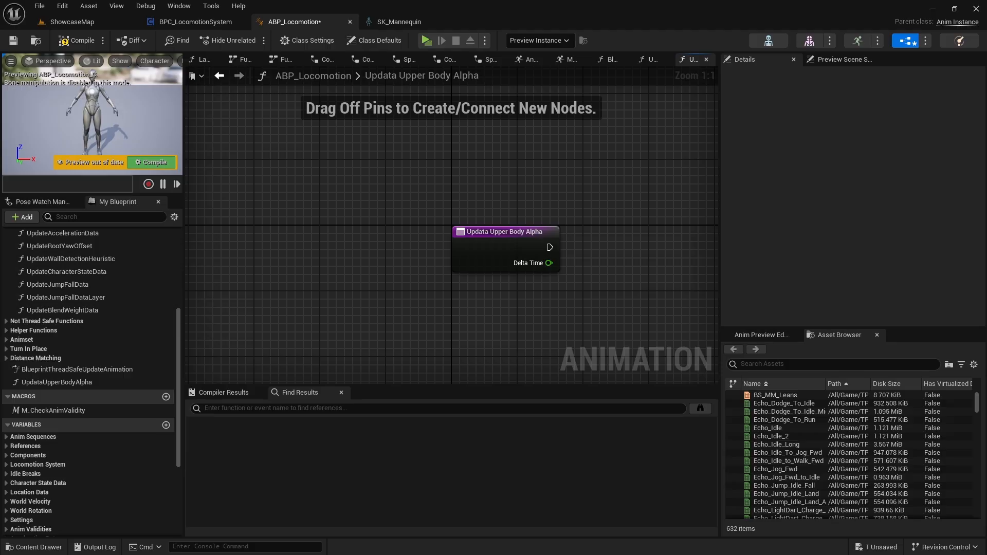
{"action": "right_click_drag", "start_coordinate": [466, 297], "coordinate": [294, 267]}
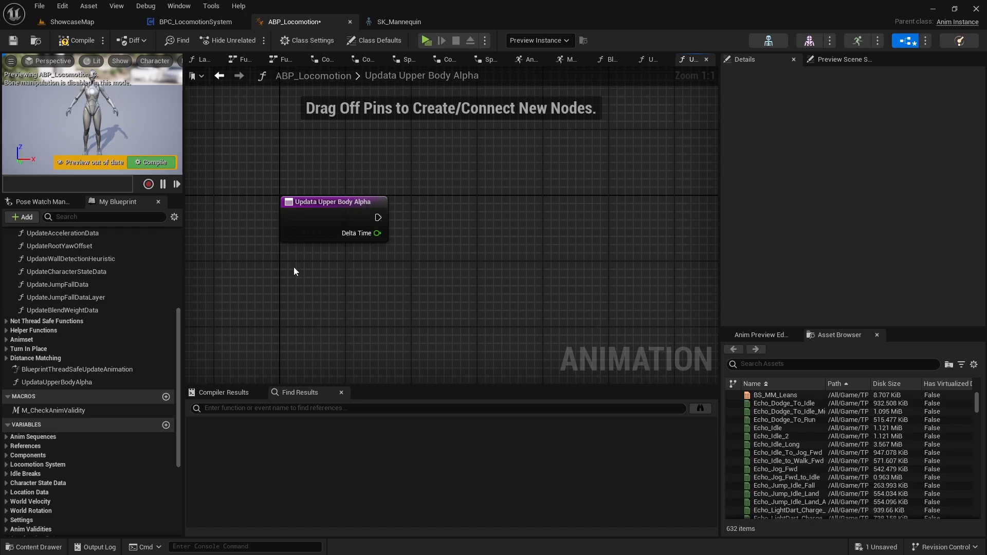
{"action": "scroll", "coordinate": [126, 410], "scroll_direction": "down", "scroll_amount": 6}
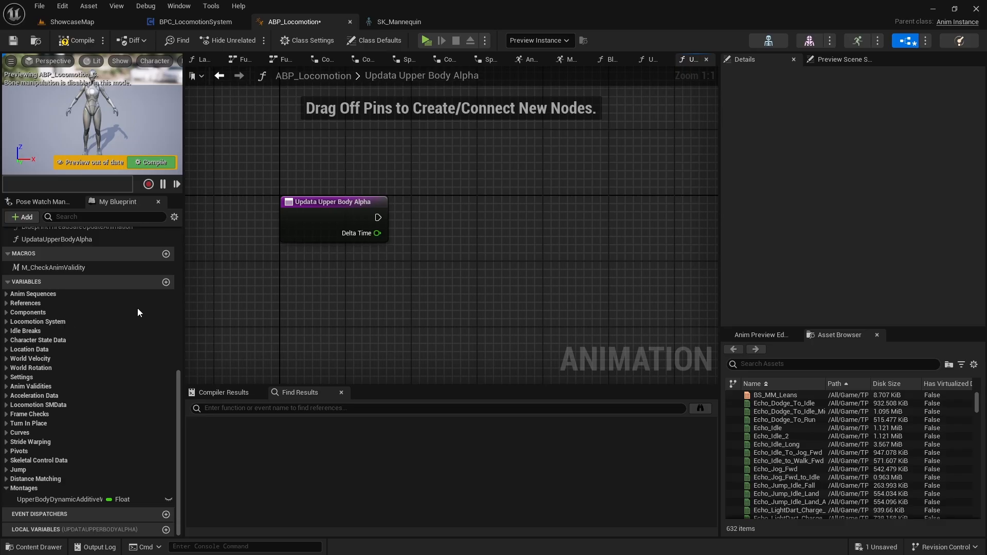
{"action": "left_click", "coordinate": [167, 283]}
{"action": "type", "text": "UpperBo"}
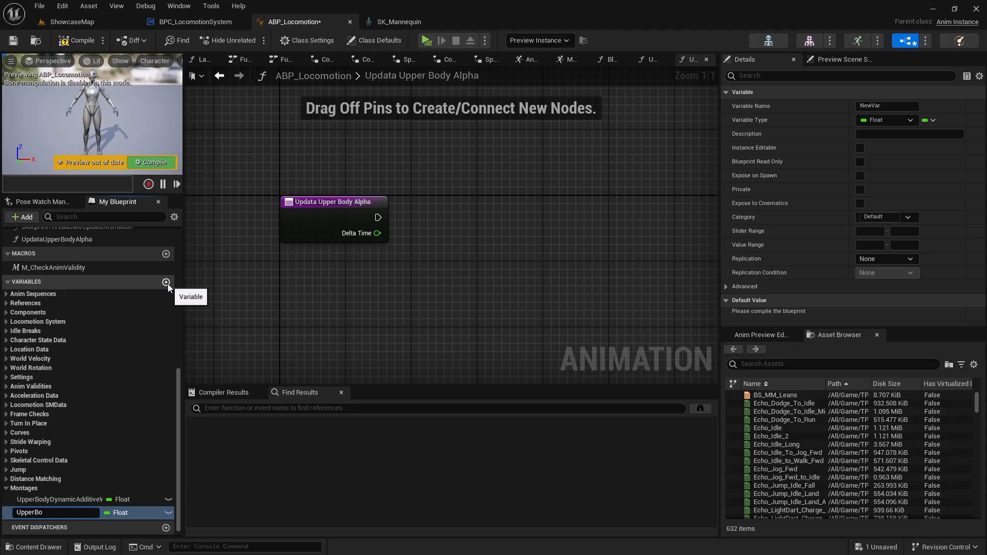
{"action": "type", "text": "dyAlpha"}
{"action": "key", "text": "Return"}
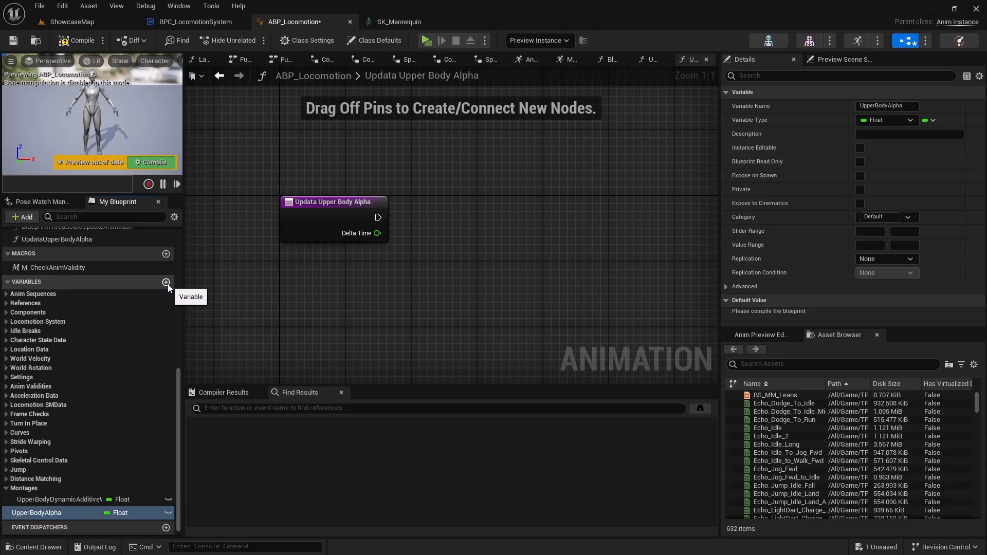
{"action": "scroll", "coordinate": [84, 464], "scroll_direction": "down", "scroll_amount": 1}
Add a SET UpperBodyAlpha node, connect it to the function entry's execution pin and leave a wide gap between them.
{"action": "left_click_drag", "start_coordinate": [34, 501], "coordinate": [537, 201]}
{"action": "left_click_drag", "start_coordinate": [376, 220], "coordinate": [612, 216]}
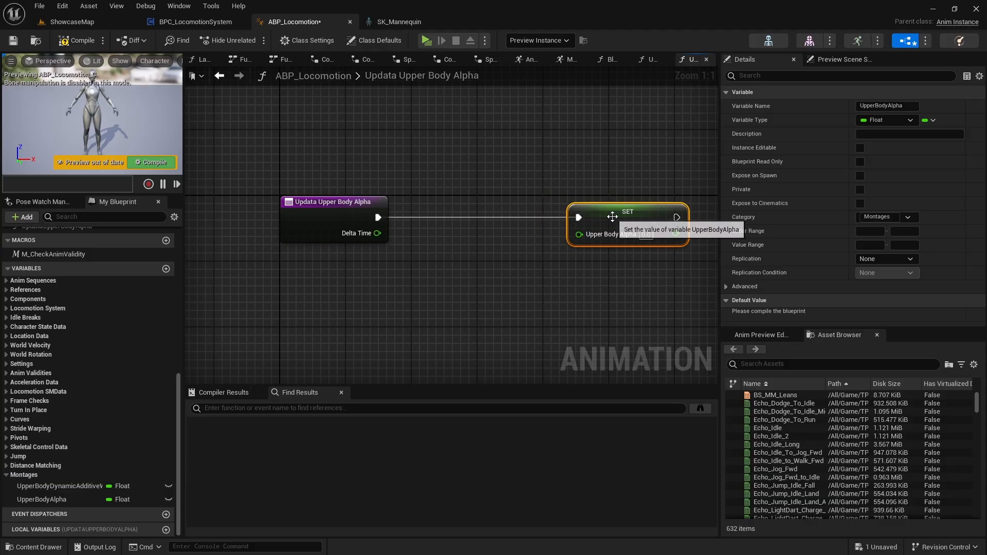
{"action": "right_click_drag", "start_coordinate": [566, 274], "coordinate": [513, 233]}
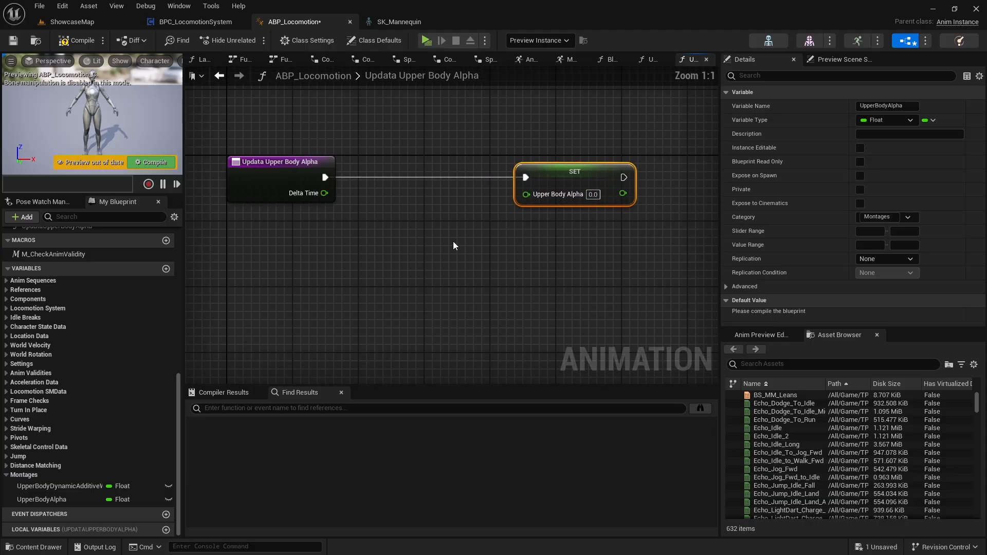
{"action": "left_click_drag", "start_coordinate": [538, 185], "coordinate": [571, 185]}
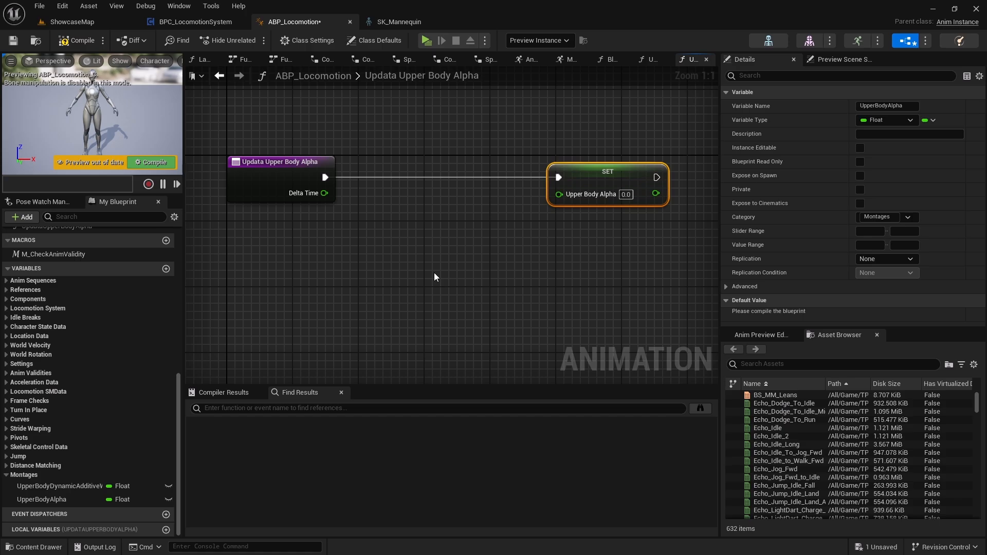
{"action": "right_click_drag", "start_coordinate": [531, 187], "coordinate": [528, 157]}
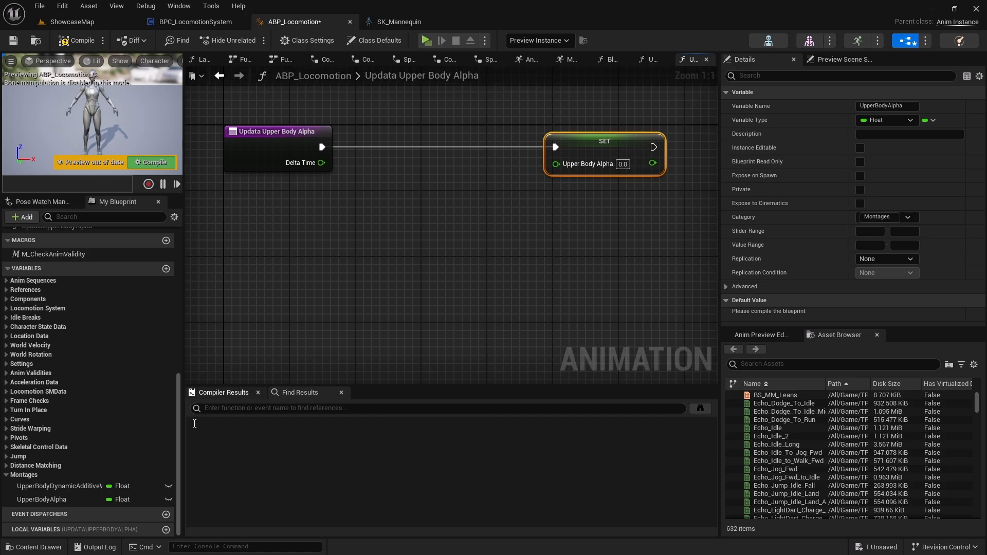
Add an UpperBodyAlpha getter below the execution wire and feed it into the Current input of a new FInterp To node.
{"action": "left_click_drag", "start_coordinate": [53, 500], "coordinate": [382, 224]}
{"action": "left_click_drag", "start_coordinate": [446, 226], "coordinate": [475, 251]}
{"action": "type", "text": "fint"}
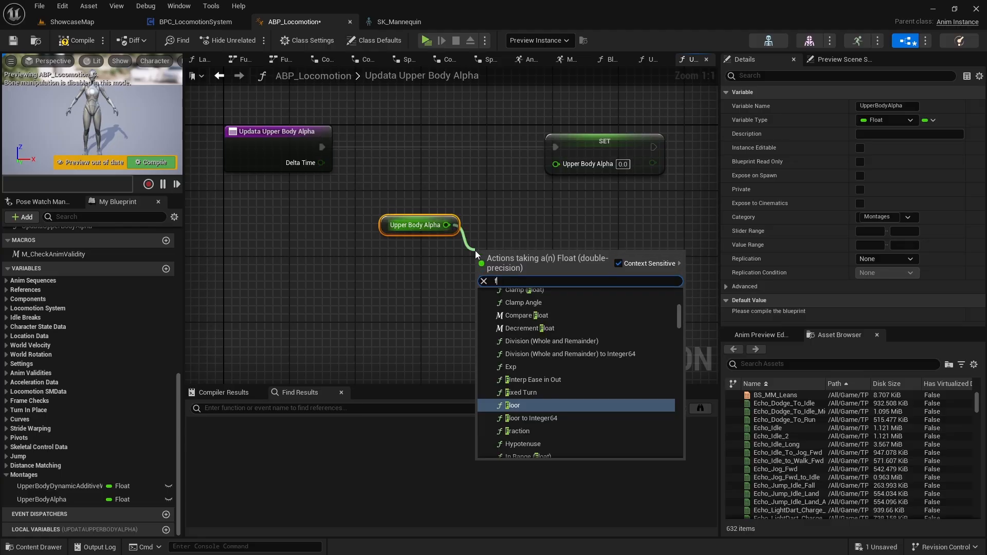
{"action": "key", "text": "Return"}
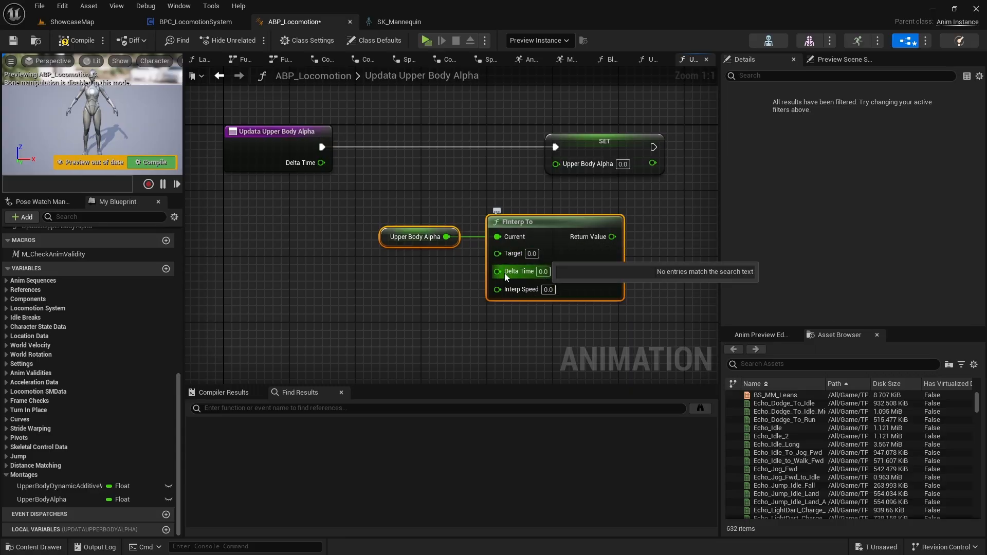
Add a getter for the function's Delta Time, connect it to FInterp To's Delta Time input and place it below the Upper Body Alpha getter.
{"action": "left_click_drag", "start_coordinate": [496, 272], "coordinate": [409, 321]}
{"action": "type", "text": "g"}
{"action": "key", "text": "BackSpace"}
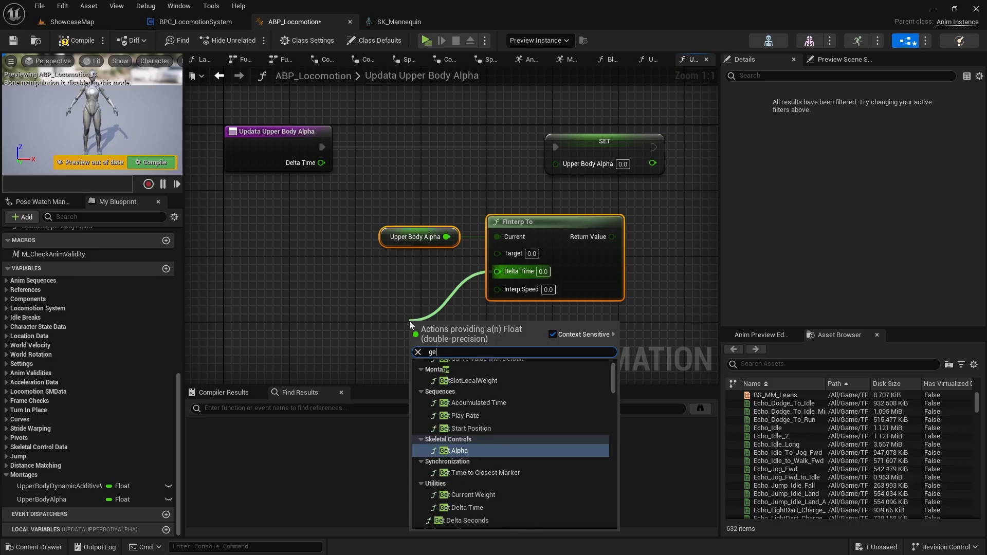
{"action": "type", "text": "delta"}
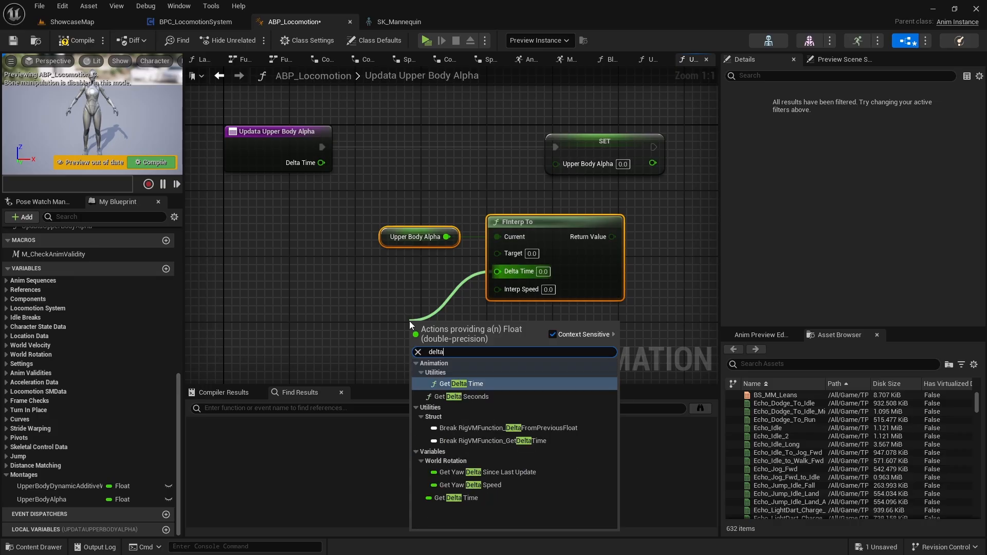
{"action": "left_click", "coordinate": [456, 497]}
{"action": "left_click_drag", "start_coordinate": [412, 316], "coordinate": [392, 293]}
Set FInterp To's Interp Speed to 10 and connect its Return Value to the SET node's Upper Body Alpha input.
{"action": "left_click", "coordinate": [547, 287]}
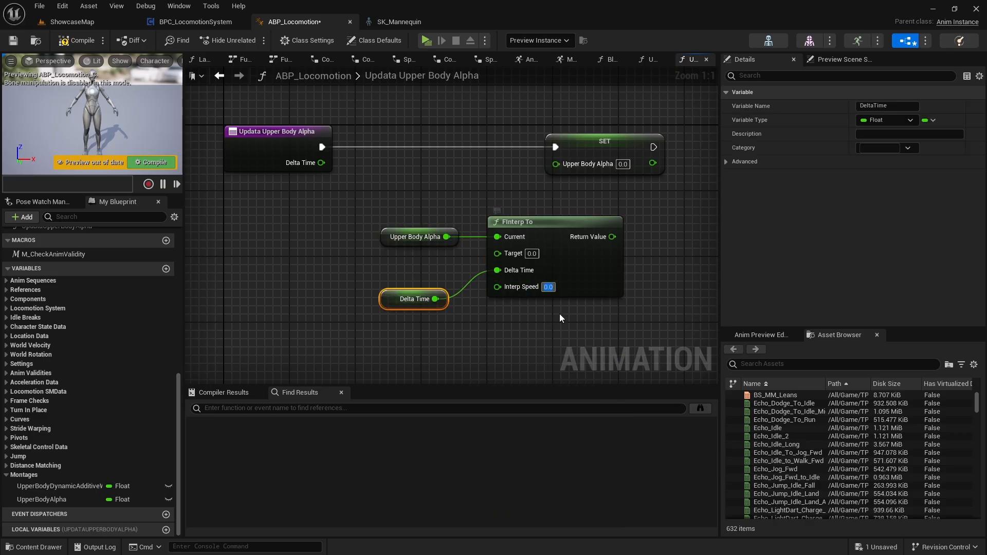
{"action": "type", "text": "10"}
{"action": "key", "text": "Return"}
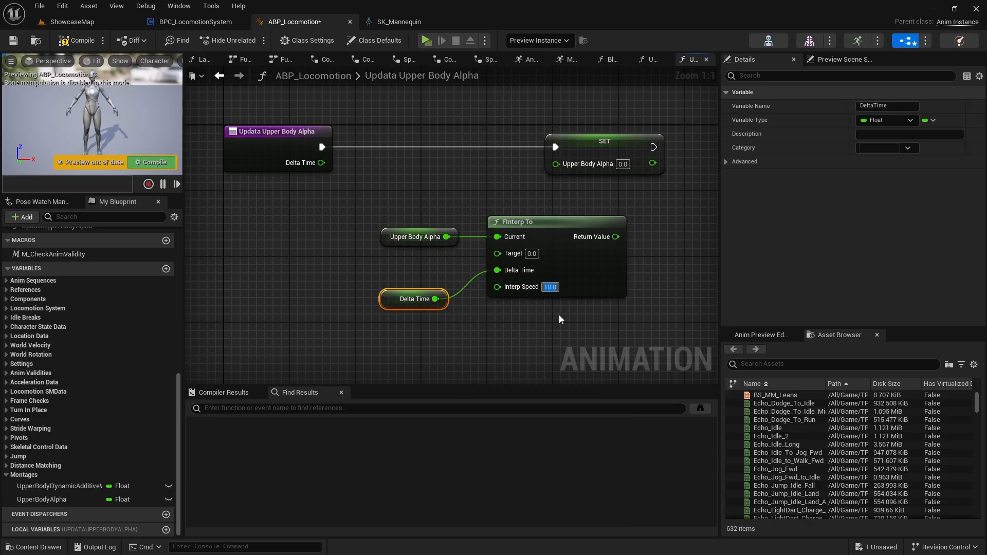
{"action": "right_click_drag", "start_coordinate": [491, 306], "coordinate": [419, 325]}
{"action": "left_click_drag", "start_coordinate": [543, 255], "coordinate": [508, 184]}
{"action": "right_click_drag", "start_coordinate": [470, 328], "coordinate": [536, 292]}
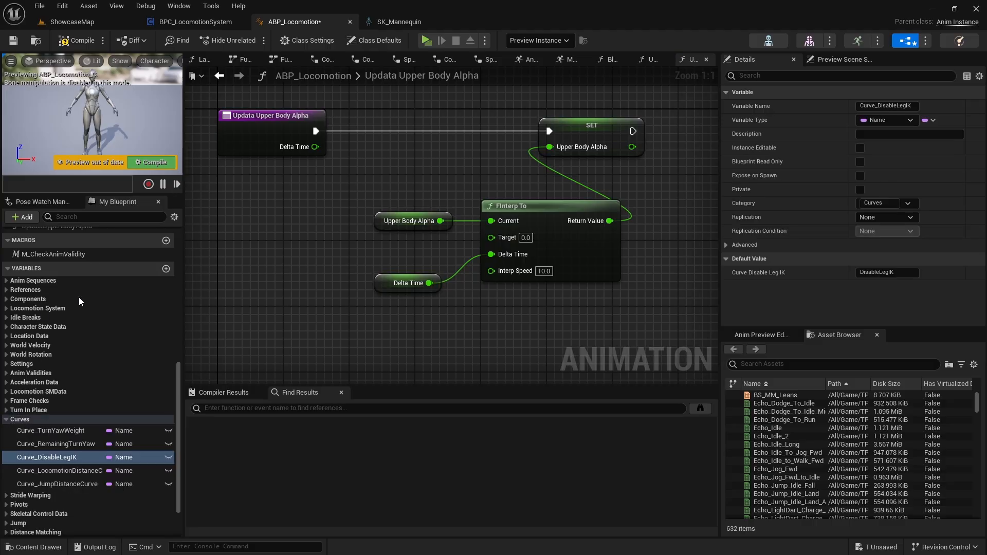
{"action": "right_click_drag", "start_coordinate": [370, 291], "coordinate": [379, 304]}
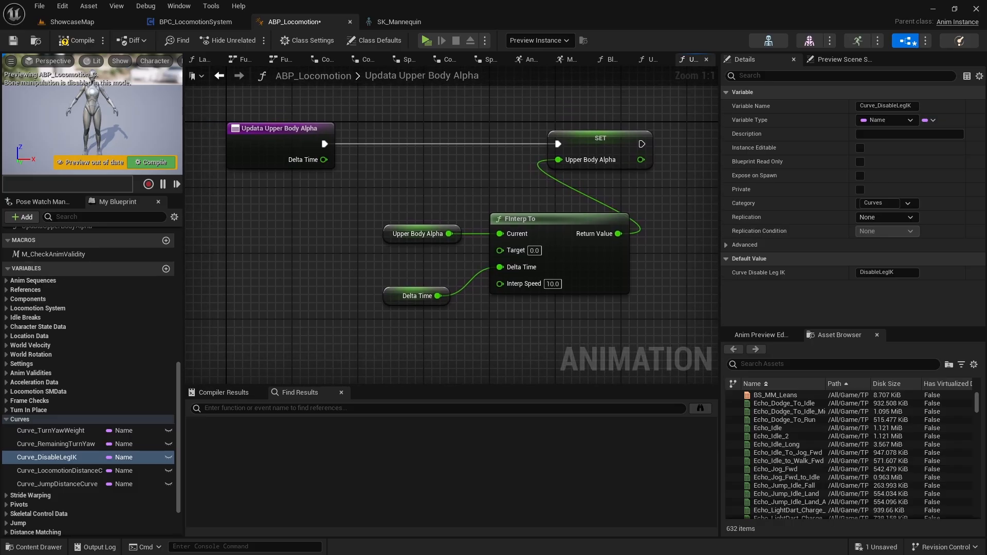
Move the Delta Time getter further down to free space beside FInterp To's Target input.
{"action": "right_click_drag", "start_coordinate": [411, 282], "coordinate": [529, 249]}
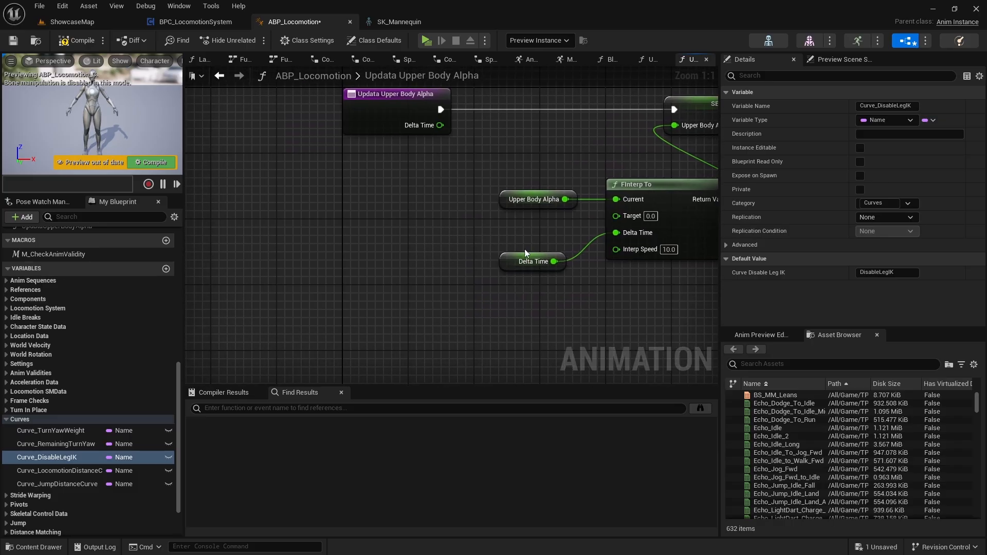
{"action": "left_click_drag", "start_coordinate": [510, 258], "coordinate": [511, 324]}
{"action": "right_click_drag", "start_coordinate": [446, 289], "coordinate": [416, 292]}
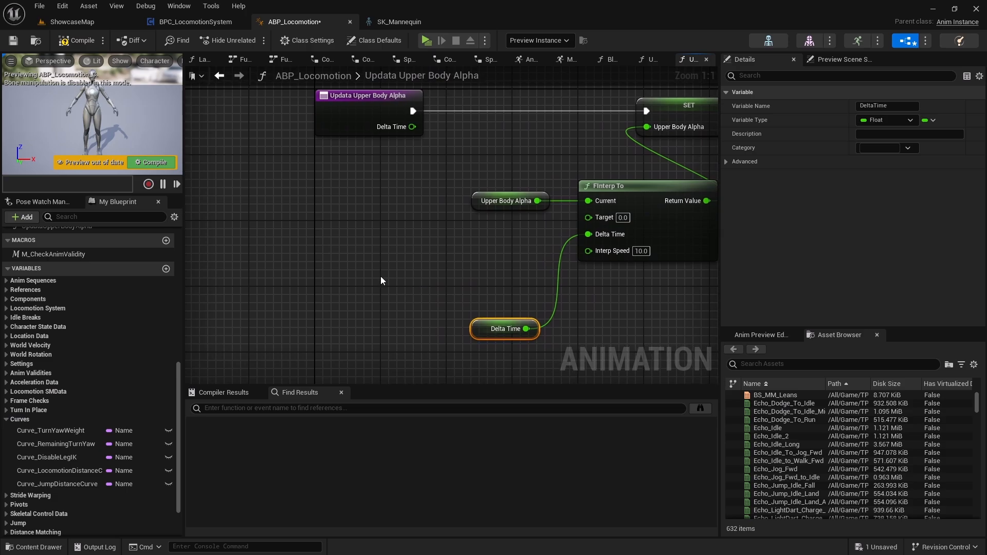
{"action": "right_click_drag", "start_coordinate": [454, 249], "coordinate": [483, 207]}
{"action": "right_click_drag", "start_coordinate": [424, 261], "coordinate": [405, 285]}
Add a Select Float node feeding FInterp To's Target and arrange it between the Upper Body Alpha and Delta Time getters.
{"action": "left_click_drag", "start_coordinate": [600, 200], "coordinate": [383, 218]}
{"action": "type", "text": "sele"}
{"action": "key", "text": "Return"}
{"action": "left_click_drag", "start_coordinate": [514, 312], "coordinate": [545, 351]}
{"action": "left_click_drag", "start_coordinate": [470, 254], "coordinate": [545, 254]}
{"action": "right_click_drag", "start_coordinate": [542, 275], "coordinate": [550, 223]}
{"action": "left_click_drag", "start_coordinate": [532, 286], "coordinate": [499, 285]}
{"action": "right_click_drag", "start_coordinate": [492, 268], "coordinate": [519, 290]}
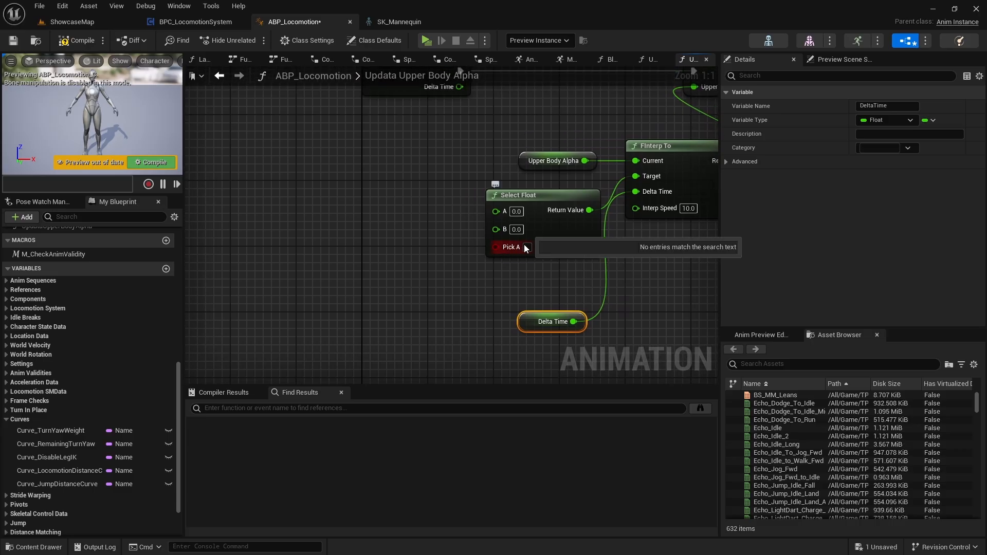
Set the Select Float node's B value to 1.0.
{"action": "left_click", "coordinate": [516, 211]}
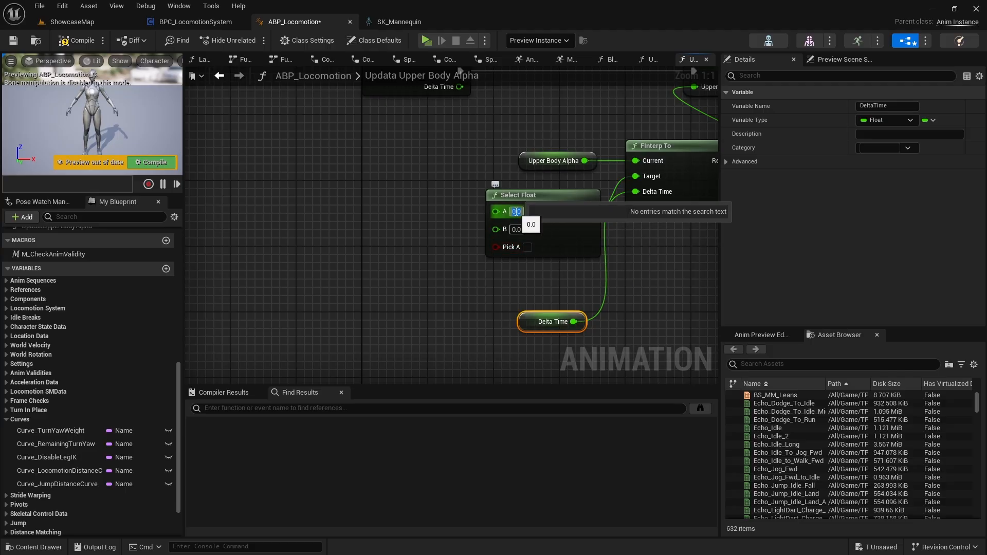
{"action": "left_click", "coordinate": [517, 230]}
{"action": "type", "text": "1"}
{"action": "left_click", "coordinate": [535, 272]}
Add a boolean OR node connected to the Select Float node's Pick A input.
{"action": "right_click_drag", "start_coordinate": [538, 234], "coordinate": [430, 318]}
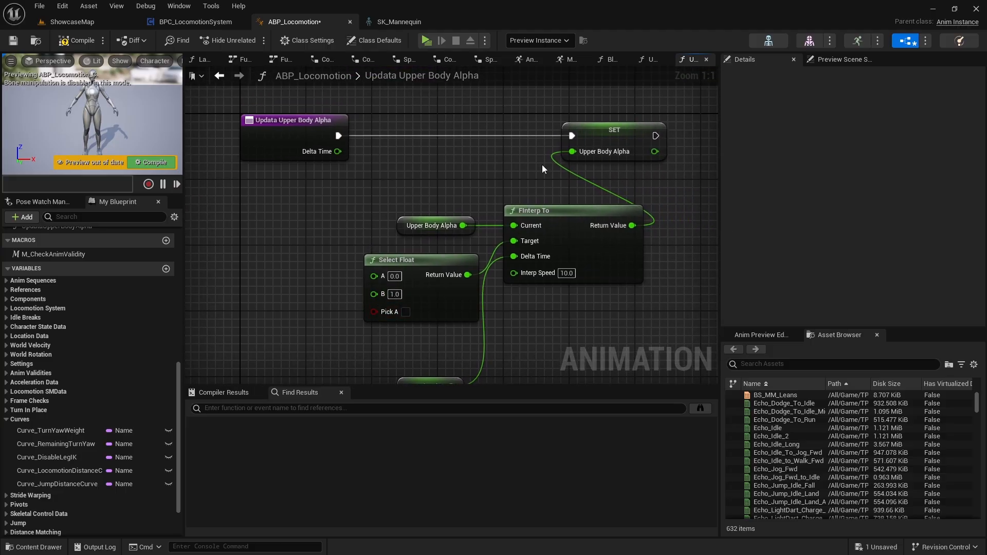
{"action": "right_click_drag", "start_coordinate": [434, 315], "coordinate": [539, 268]}
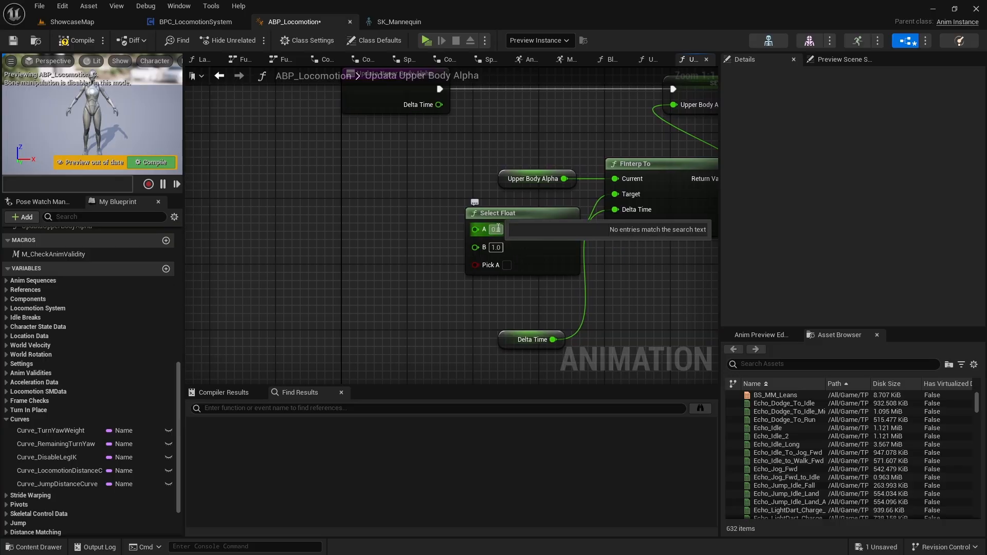
{"action": "right_click_drag", "start_coordinate": [487, 275], "coordinate": [511, 259]}
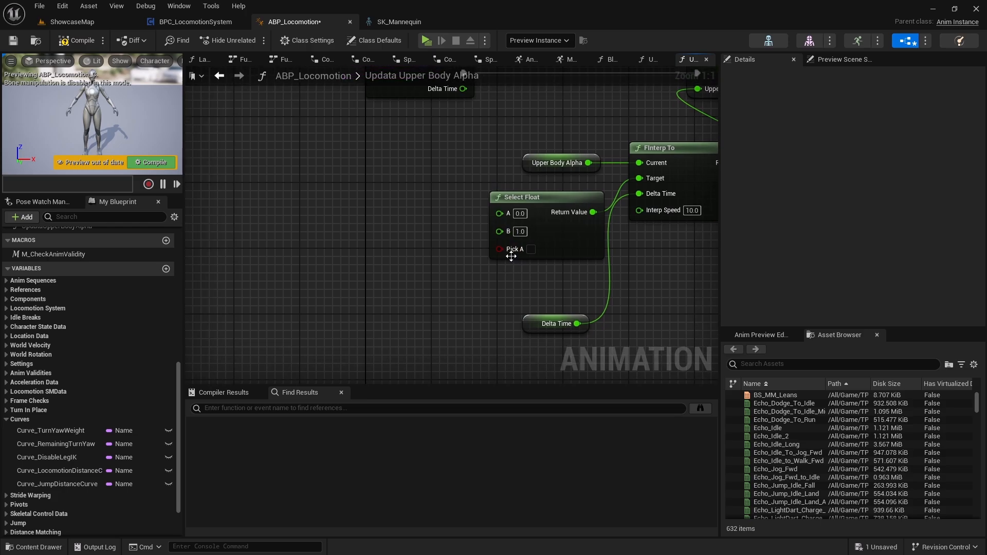
{"action": "left_click_drag", "start_coordinate": [510, 250], "coordinate": [379, 332]}
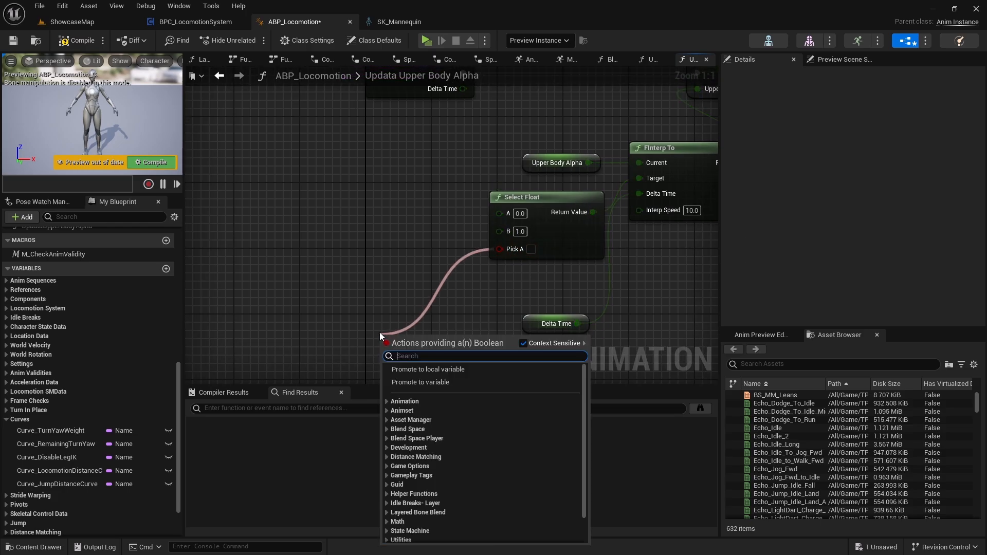
{"action": "type", "text": "or"}
{"action": "key", "text": "Return"}
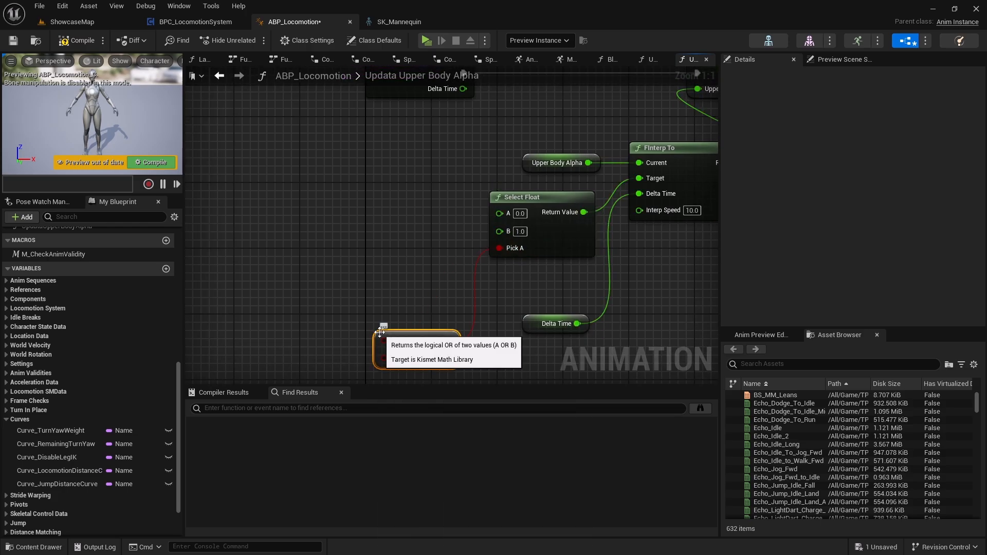
{"action": "right_click_drag", "start_coordinate": [410, 328], "coordinate": [453, 268]}
{"action": "left_click_drag", "start_coordinate": [452, 267], "coordinate": [381, 264]}
{"action": "right_click_drag", "start_coordinate": [381, 265], "coordinate": [565, 255]}
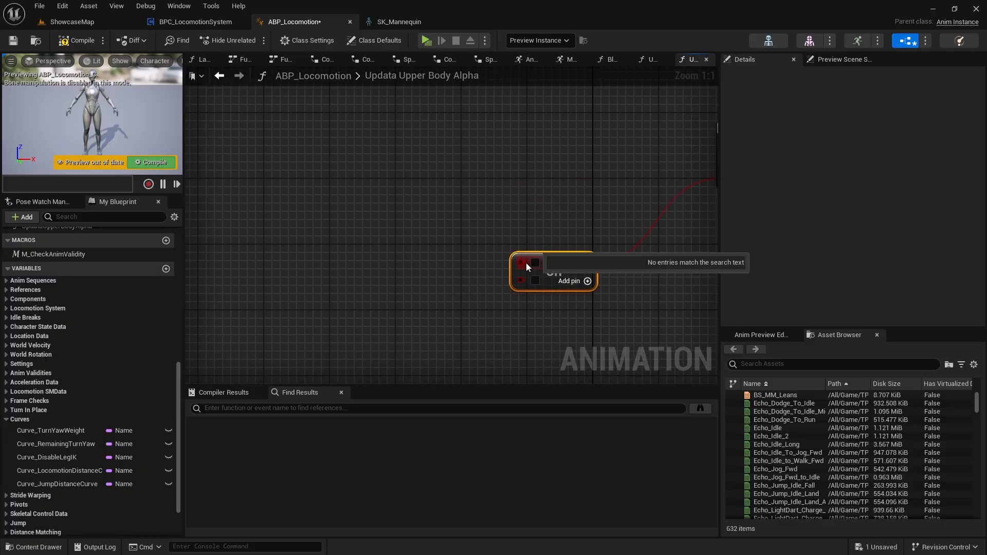
Add a HasAcceleration getter connected to the OR node's first input.
{"action": "left_click_drag", "start_coordinate": [522, 262], "coordinate": [399, 248]}
{"action": "type", "text": "hasa"}
{"action": "key", "text": "Down"}
{"action": "key", "text": "Return"}
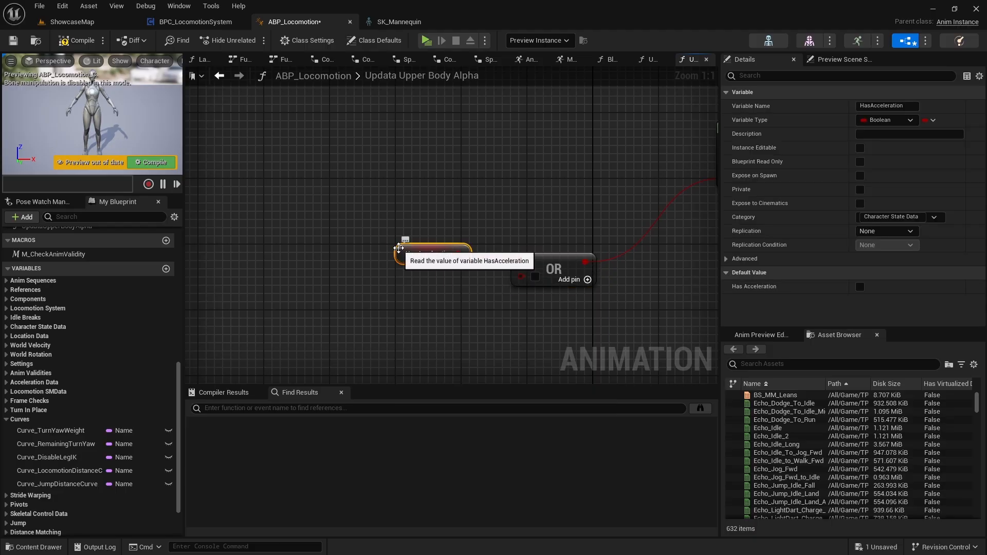
{"action": "left_click_drag", "start_coordinate": [399, 248], "coordinate": [426, 264]}
Straighten the wire between Has Acceleration and OR, and move both nodes closer to Select Float.
{"action": "left_click_drag", "start_coordinate": [401, 230], "coordinate": [567, 305]}
{"action": "key", "text": "q"}
{"action": "right_click_drag", "start_coordinate": [566, 304], "coordinate": [355, 321]}
{"action": "left_click_drag", "start_coordinate": [226, 251], "coordinate": [430, 255]}
{"action": "right_click_drag", "start_coordinate": [444, 214], "coordinate": [422, 273]}
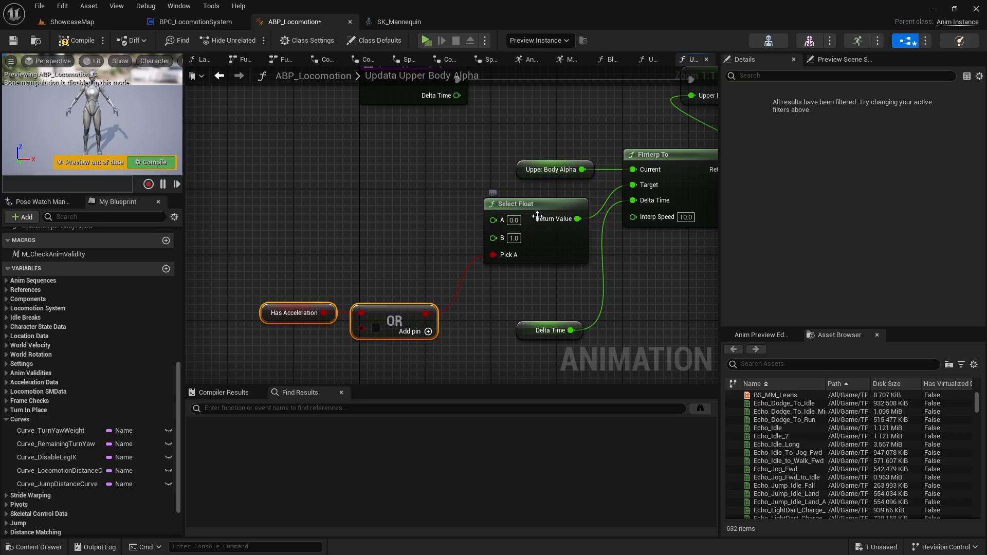
Open the MM_Unarmed_TurnLeft_90 animation sequence from ShowcaseMap's content browser.
{"action": "right_click_drag", "start_coordinate": [468, 244], "coordinate": [364, 263]}
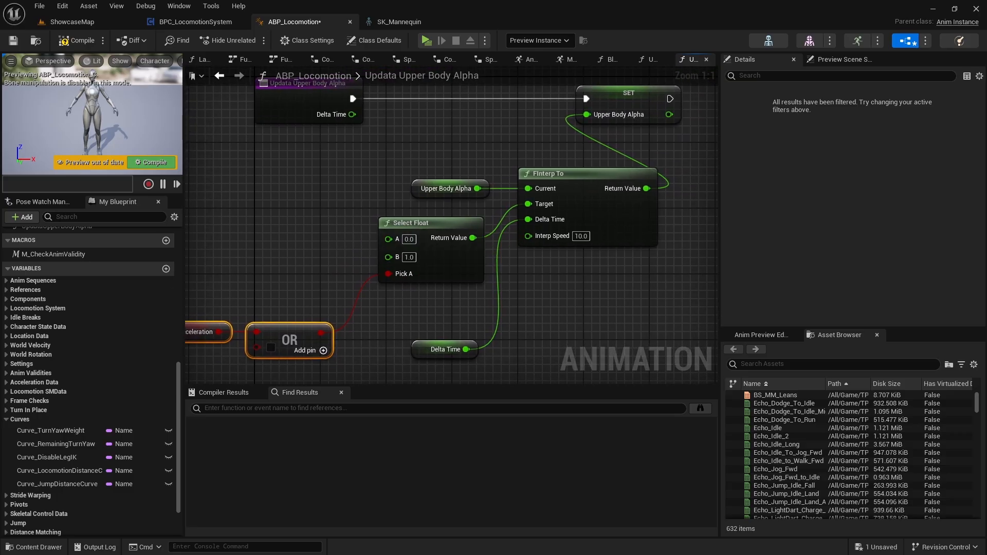
{"action": "right_click_drag", "start_coordinate": [322, 306], "coordinate": [416, 256]}
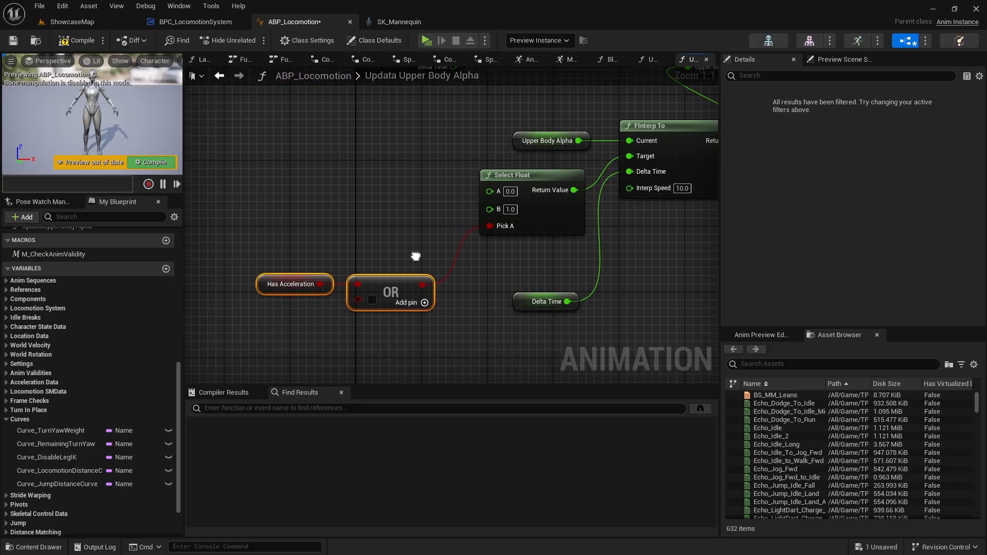
{"action": "right_click_drag", "start_coordinate": [358, 309], "coordinate": [421, 278]}
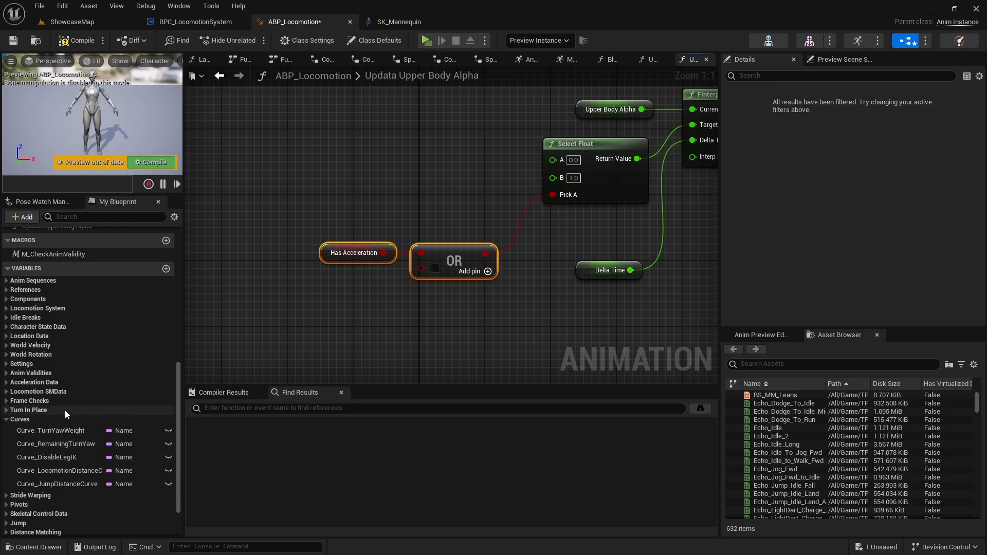
{"action": "scroll", "coordinate": [62, 409], "scroll_direction": "down", "scroll_amount": 2}
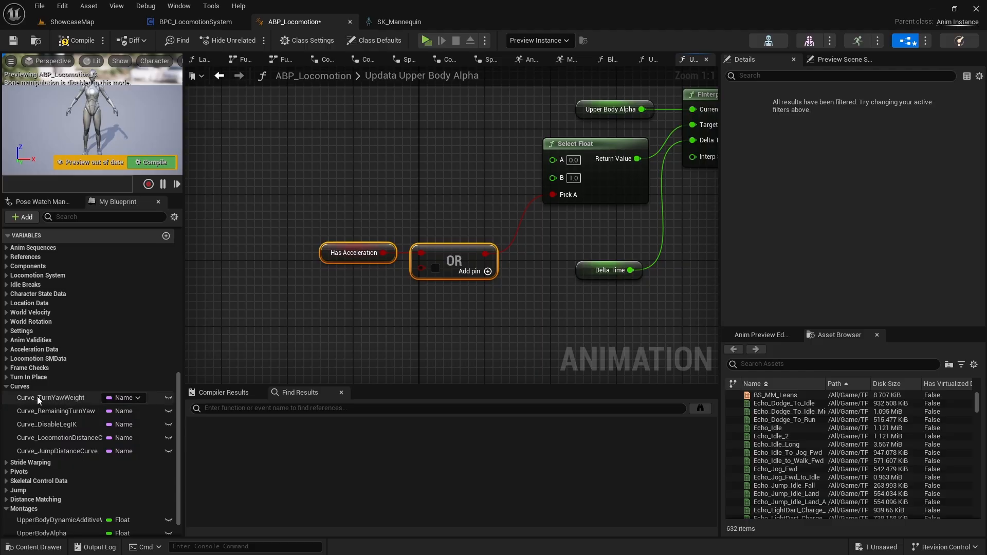
{"action": "left_click", "coordinate": [66, 22]}
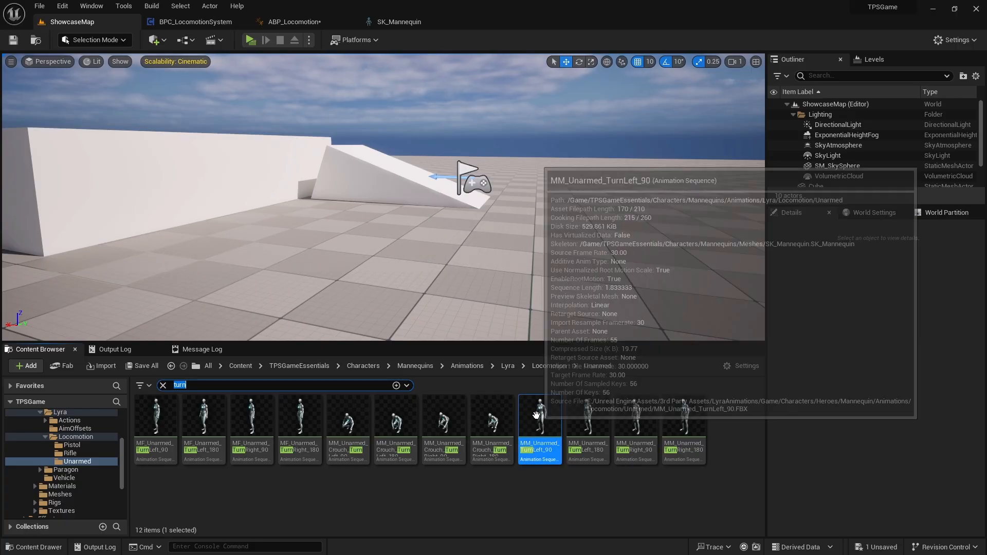
{"action": "double_click", "coordinate": [524, 416]}
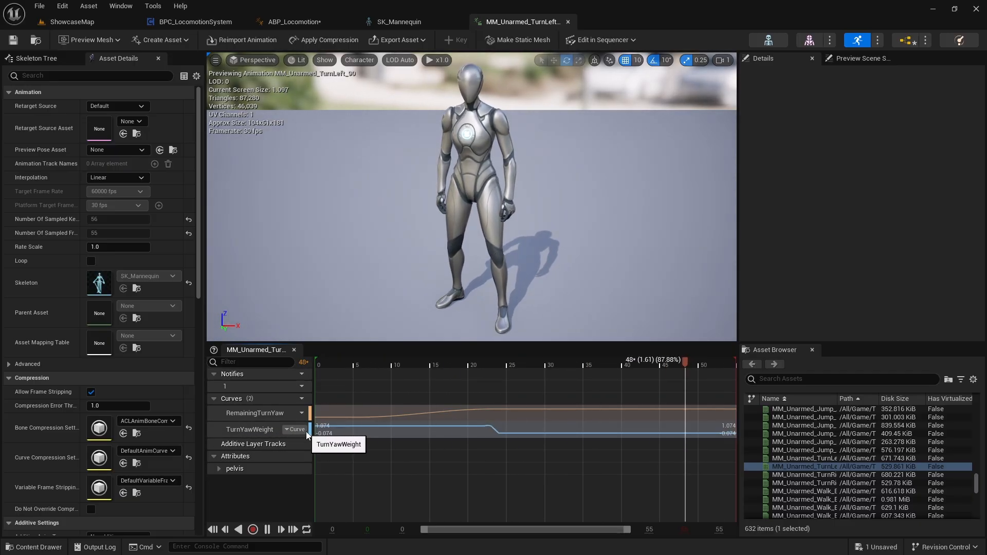
Pause the turn animation and scrub through its timeline to examine the TurnYawWeight curve.
{"action": "left_click", "coordinate": [371, 429]}
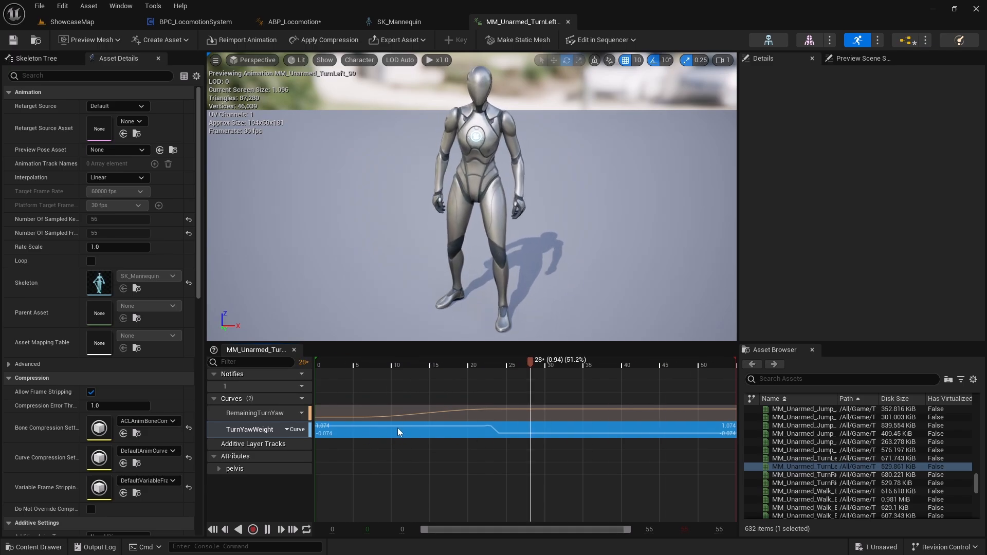
{"action": "left_click", "coordinate": [267, 530]}
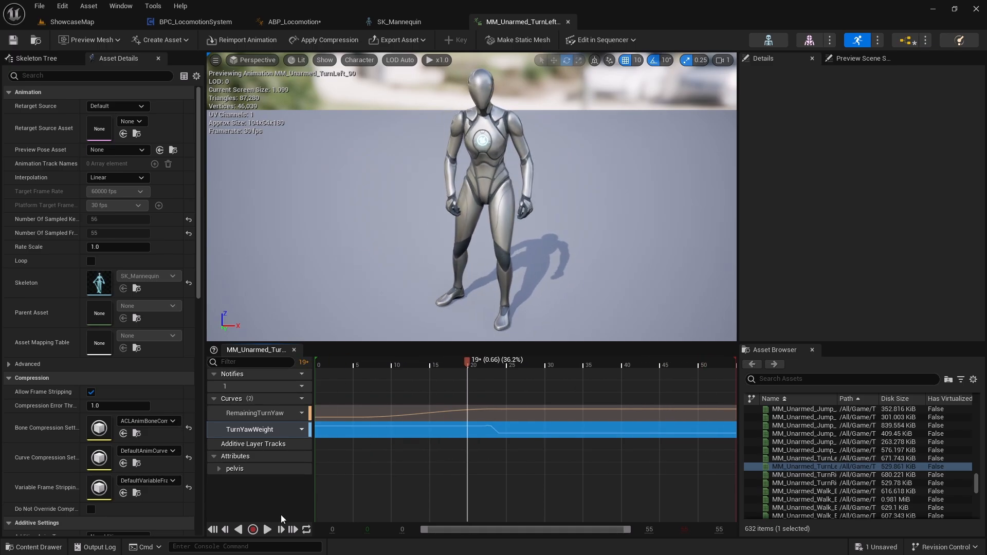
{"action": "left_click_drag", "start_coordinate": [467, 362], "coordinate": [339, 372]}
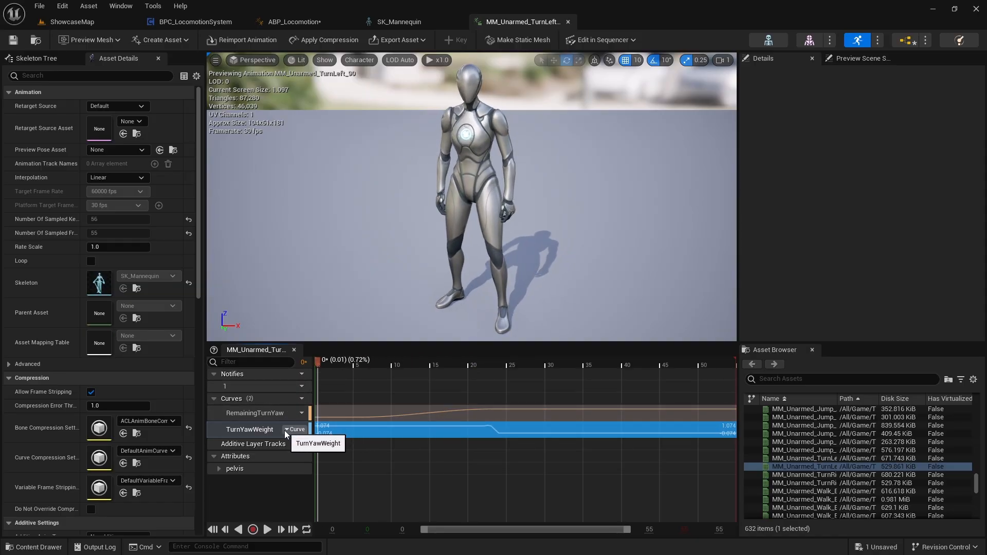
{"action": "left_click_drag", "start_coordinate": [319, 363], "coordinate": [494, 424]}
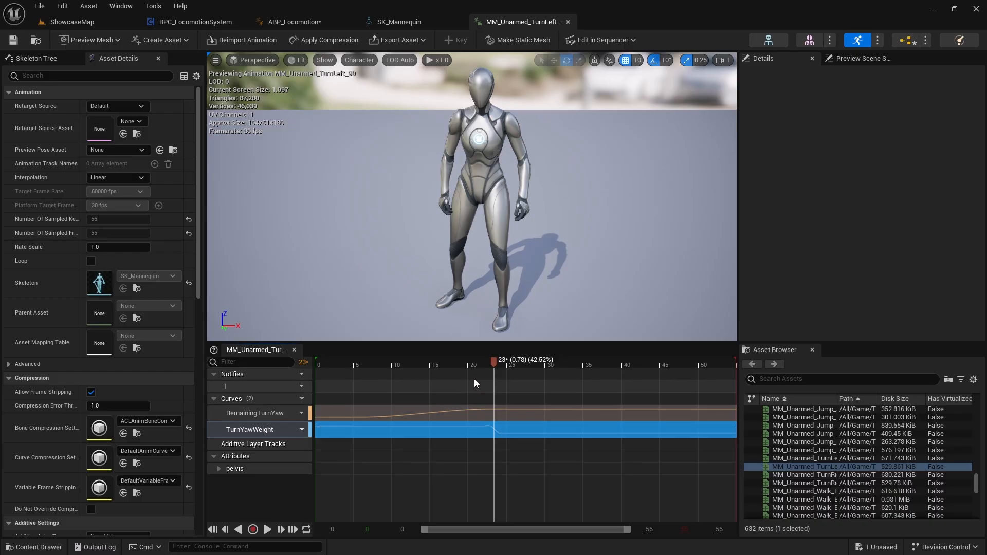
{"action": "left_click_drag", "start_coordinate": [492, 367], "coordinate": [443, 419]}
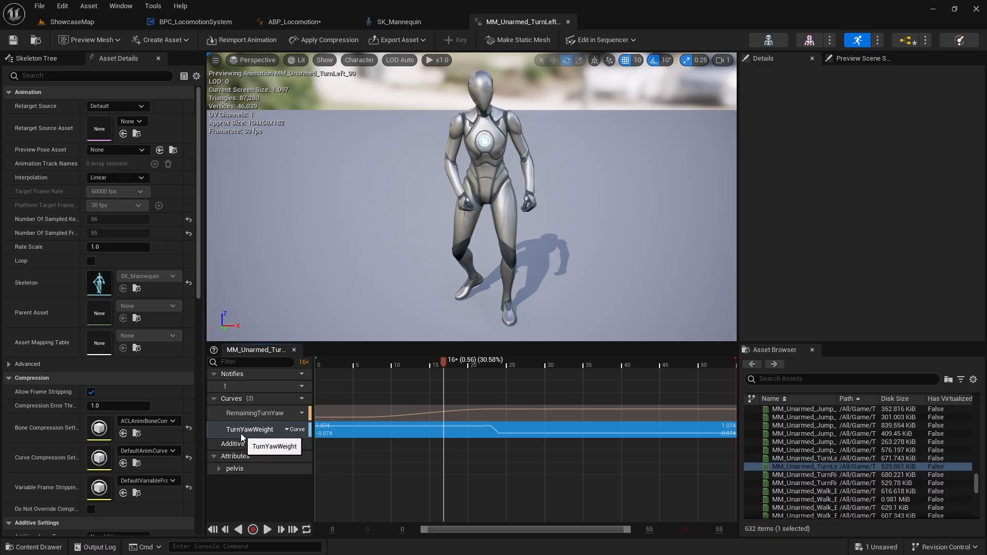
Return to ABP_Locomotion and move the Has Acceleration and OR nodes up, nearly level with Select Float's Pick A input.
{"action": "left_click", "coordinate": [294, 22]}
{"action": "right_click_drag", "start_coordinate": [395, 204], "coordinate": [410, 222]}
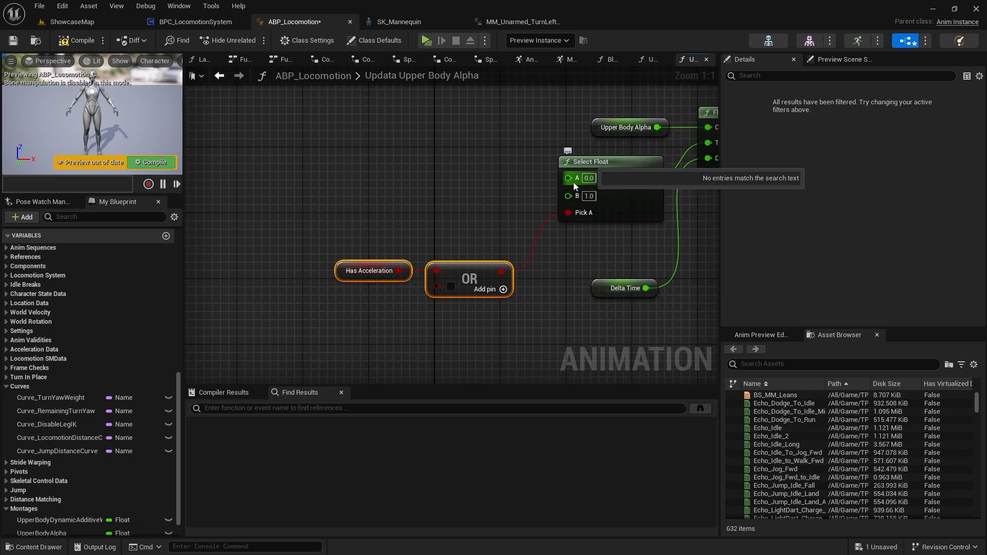
{"action": "left_click_drag", "start_coordinate": [501, 271], "coordinate": [473, 229]}
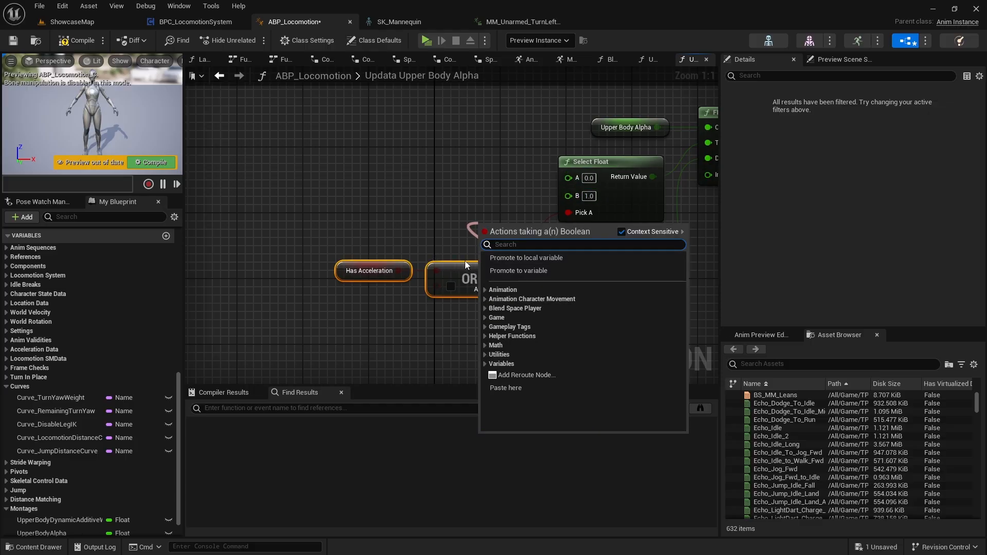
{"action": "left_click_drag", "start_coordinate": [469, 265], "coordinate": [459, 221]}
{"action": "right_click_drag", "start_coordinate": [462, 288], "coordinate": [469, 294]}
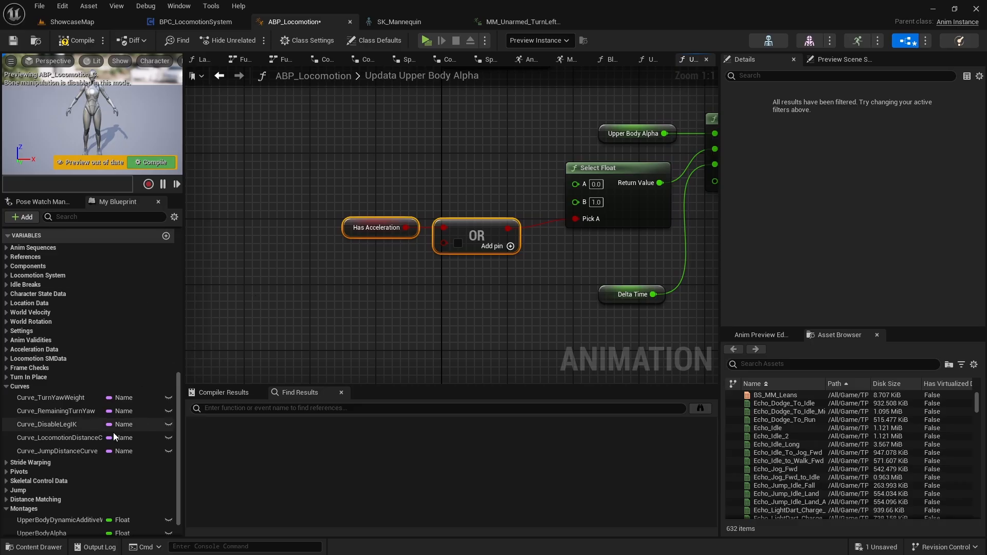
Add a getter for Curve_TurnYawWeight to the graph, below and left of the Has Acceleration getter.
{"action": "left_click", "coordinate": [37, 399]}
{"action": "left_click_drag", "start_coordinate": [53, 402], "coordinate": [206, 305]}
{"action": "left_click", "coordinate": [241, 304]}
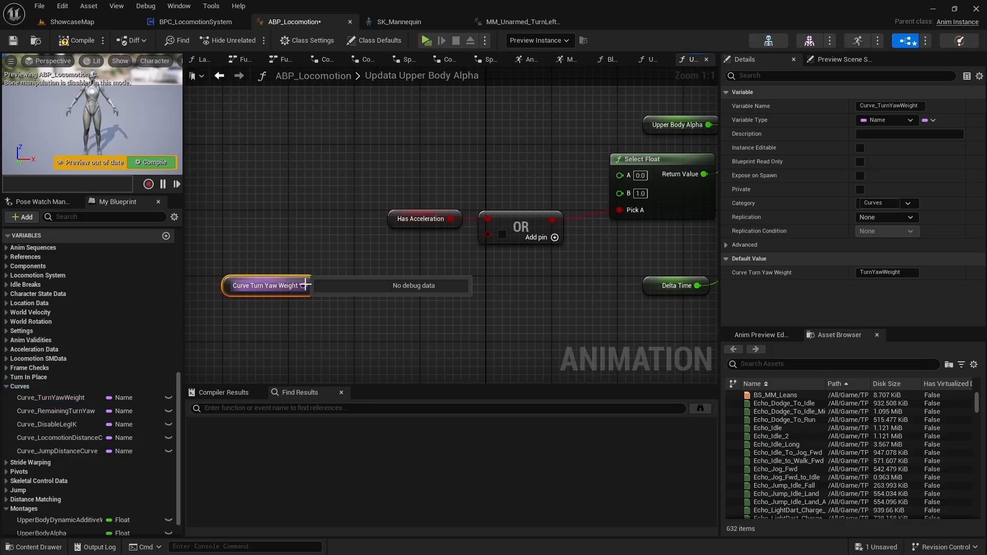
Feed the Curve Turn Yaw Weight getter into a new Get Curve Value node, straighten their connection, and move both nodes left.
{"action": "left_click_drag", "start_coordinate": [302, 288], "coordinate": [350, 290]}
{"action": "type", "text": "get cu"}
{"action": "key", "text": "Return"}
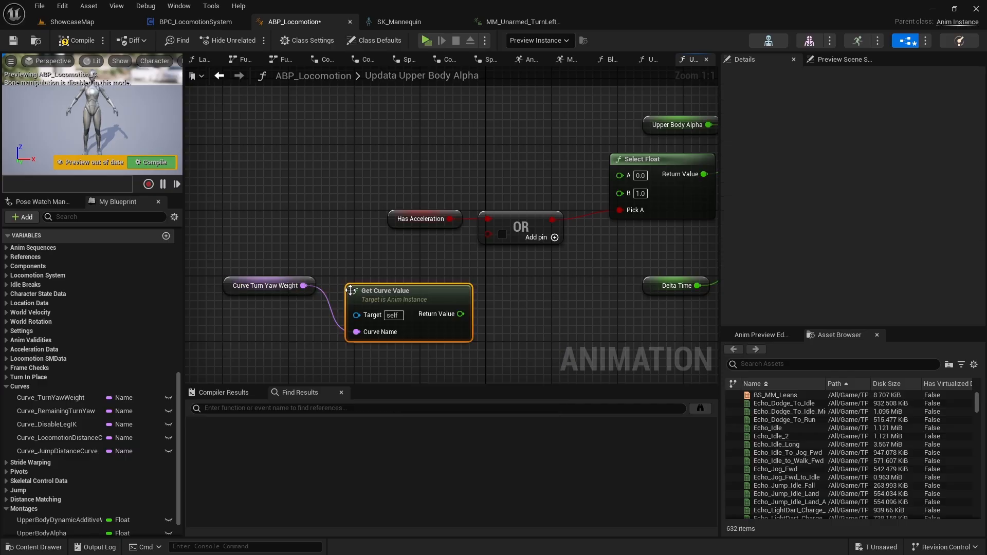
{"action": "left_click_drag", "start_coordinate": [237, 248], "coordinate": [396, 366]}
{"action": "key", "text": "q"}
{"action": "left_click_drag", "start_coordinate": [400, 288], "coordinate": [293, 266]}
Compare Get Curve Value's Return Value against 0.0 with a greater-than node, and align it in a straight row with the curve nodes.
{"action": "left_click_drag", "start_coordinate": [356, 291], "coordinate": [403, 302]}
{"action": "type", "text": ">"}
{"action": "key", "text": "Return"}
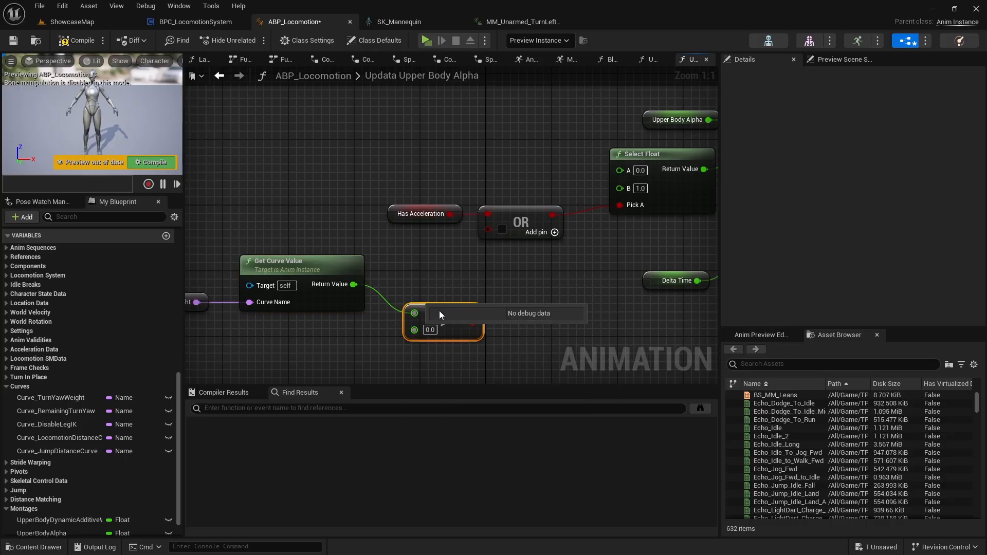
{"action": "left_click_drag", "start_coordinate": [445, 319], "coordinate": [438, 296]}
{"action": "right_click_drag", "start_coordinate": [437, 296], "coordinate": [493, 302]}
{"action": "left_click_drag", "start_coordinate": [520, 338], "coordinate": [237, 286]}
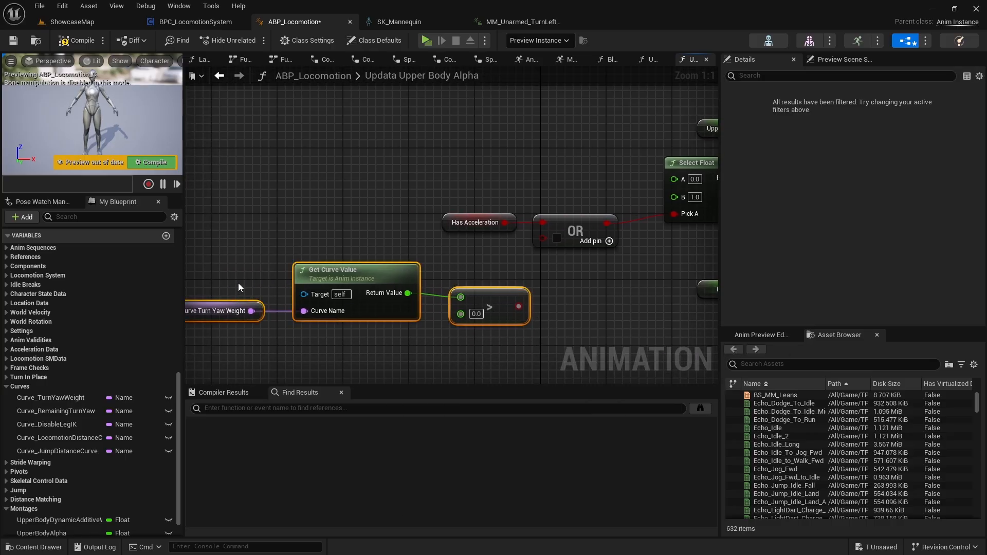
{"action": "key", "text": "q"}
{"action": "right_click_drag", "start_coordinate": [235, 304], "coordinate": [304, 296]}
{"action": "right_click_drag", "start_coordinate": [270, 262], "coordinate": [201, 243]}
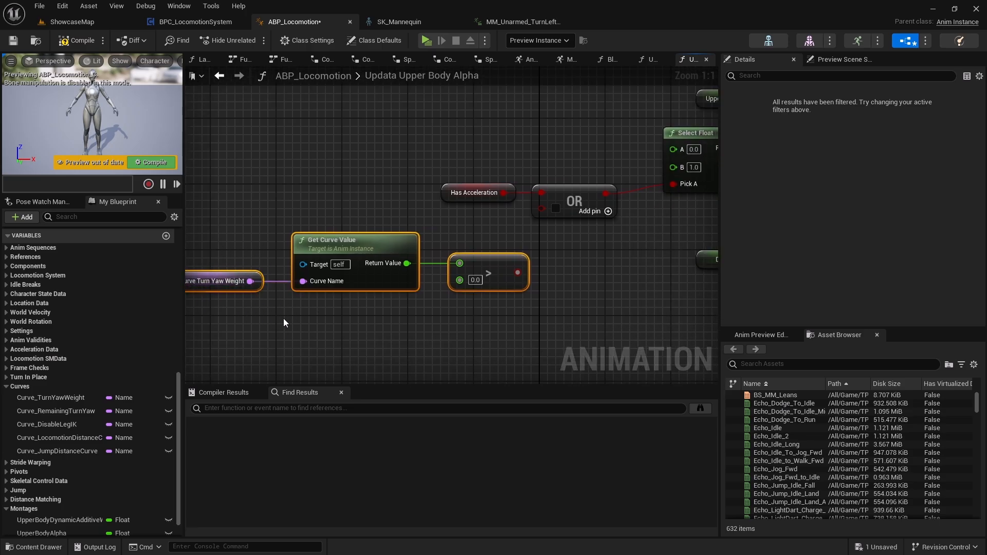
Connect the greater-than node's result to the OR node's second input.
{"action": "right_click_drag", "start_coordinate": [480, 254], "coordinate": [487, 303]}
{"action": "right_click_drag", "start_coordinate": [407, 335], "coordinate": [454, 334]}
{"action": "left_click", "coordinate": [514, 307], "text": "ctrl"}
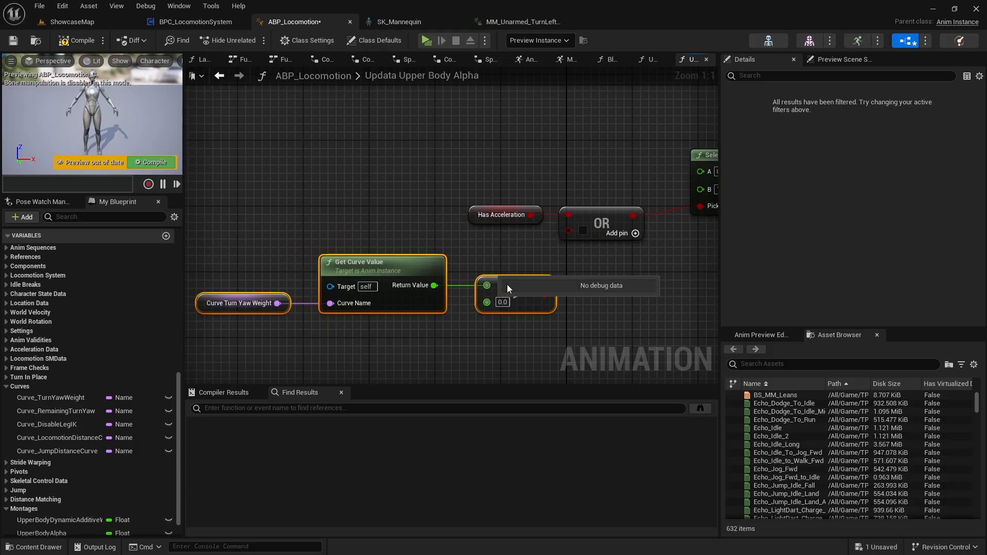
{"action": "left_click_drag", "start_coordinate": [545, 294], "coordinate": [569, 231]}
Review the function's node chain from the curve comparison and OR through Select Float and FInterp To.
{"action": "right_click_drag", "start_coordinate": [596, 272], "coordinate": [344, 324]}
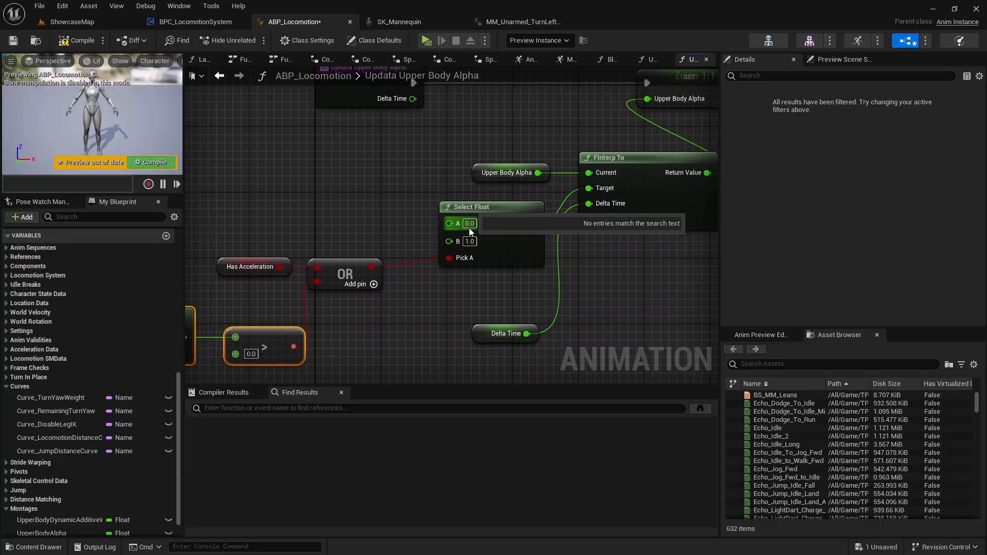
{"action": "right_click_drag", "start_coordinate": [526, 281], "coordinate": [391, 336]}
{"action": "left_click_drag", "start_coordinate": [357, 205], "coordinate": [516, 235]}
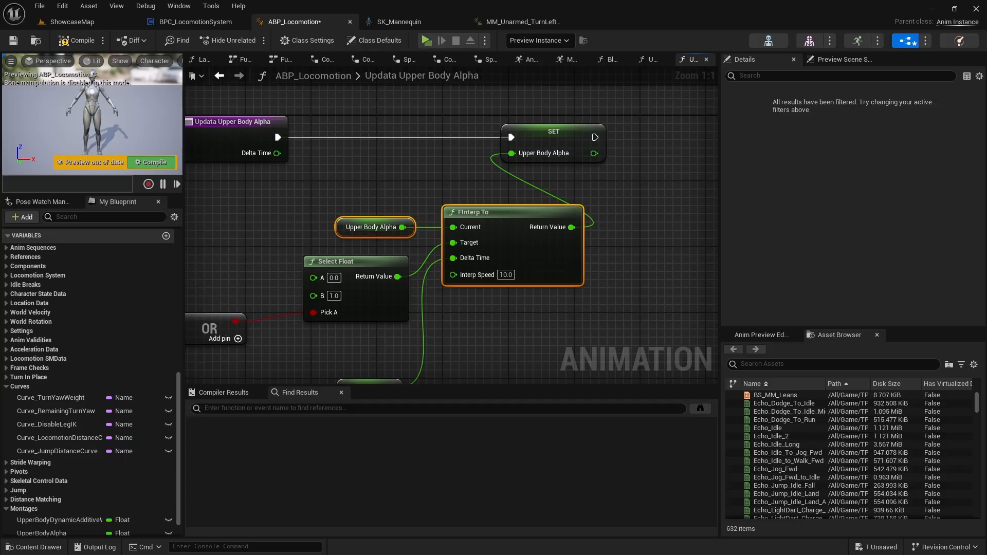
{"action": "right_click_drag", "start_coordinate": [301, 374], "coordinate": [553, 248]}
{"action": "right_click_drag", "start_coordinate": [424, 275], "coordinate": [581, 253]}
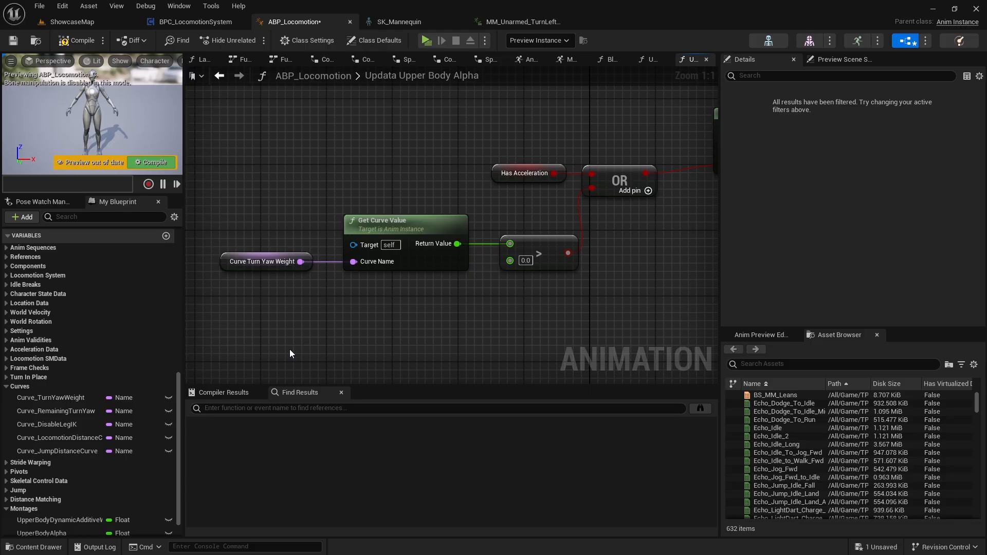
{"action": "right_click_drag", "start_coordinate": [367, 310], "coordinate": [298, 317]}
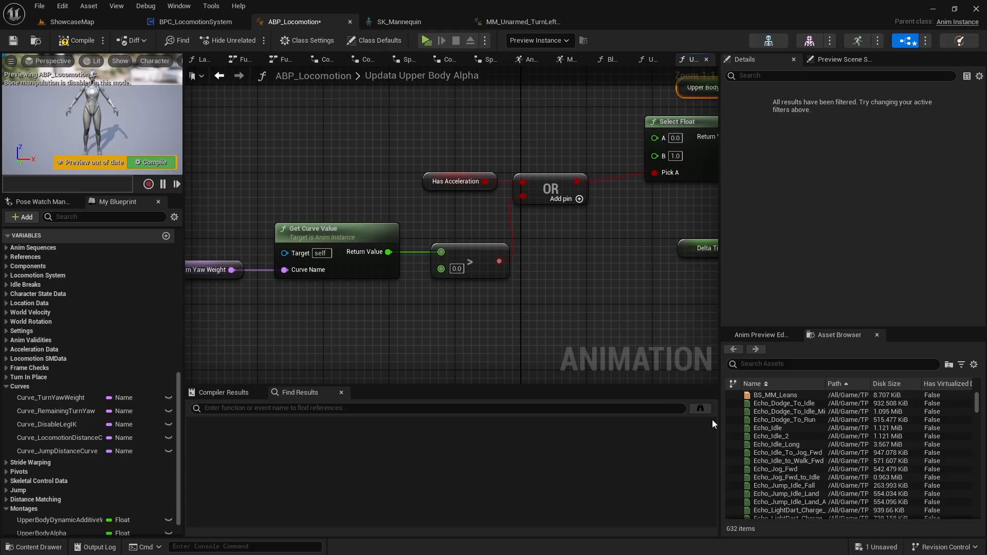
Find and open the Greystone_Cast animation sequence, and scrub its timeline to about frame 5.
{"action": "scroll", "coordinate": [797, 454], "scroll_direction": "down", "scroll_amount": 2}
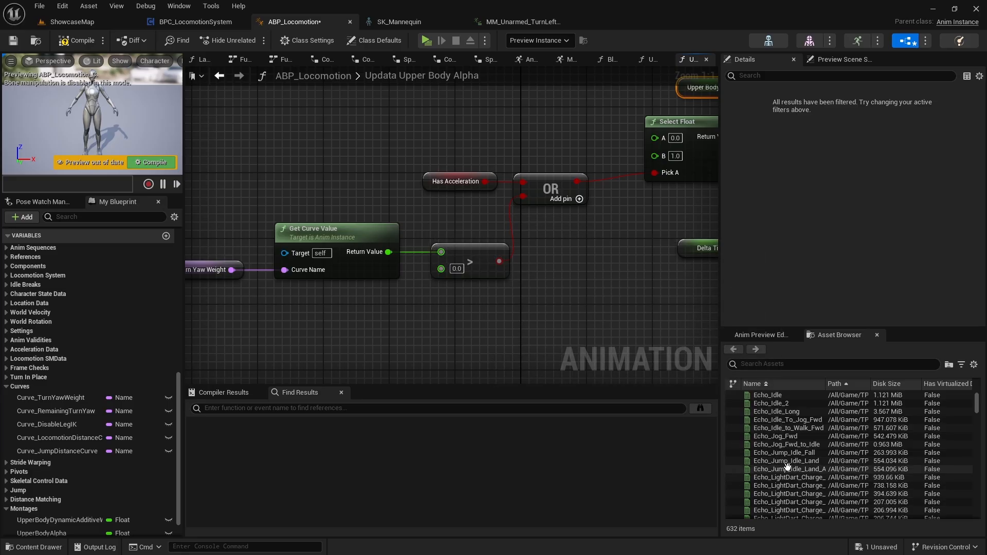
{"action": "right_click_drag", "start_coordinate": [292, 313], "coordinate": [355, 329]}
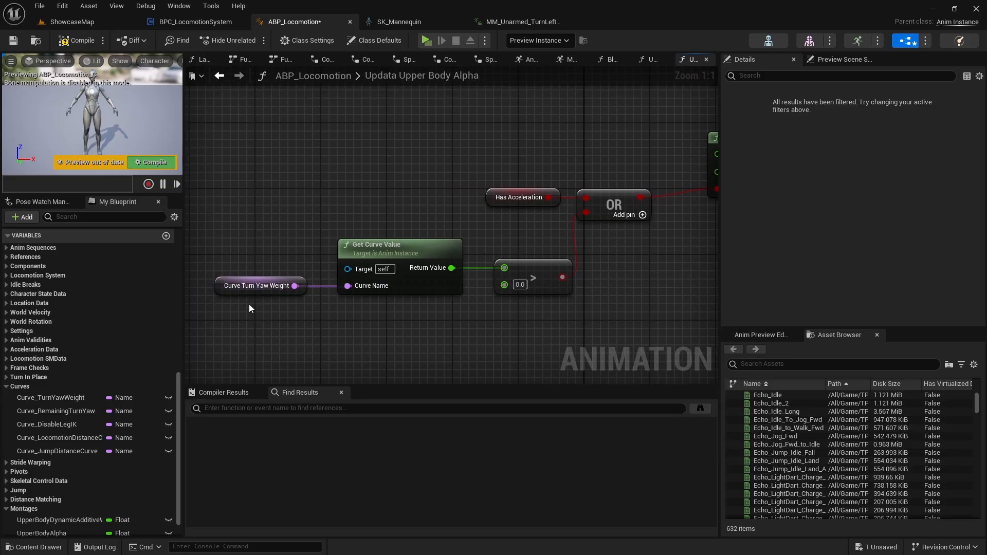
{"action": "scroll", "coordinate": [817, 465], "scroll_direction": "down", "scroll_amount": 5}
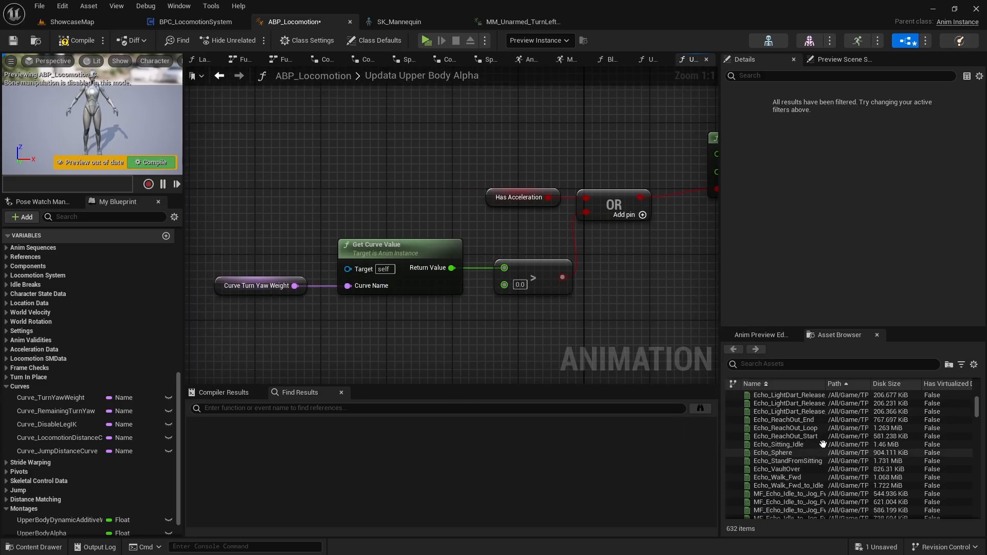
{"action": "left_click_drag", "start_coordinate": [981, 417], "coordinate": [976, 491]}
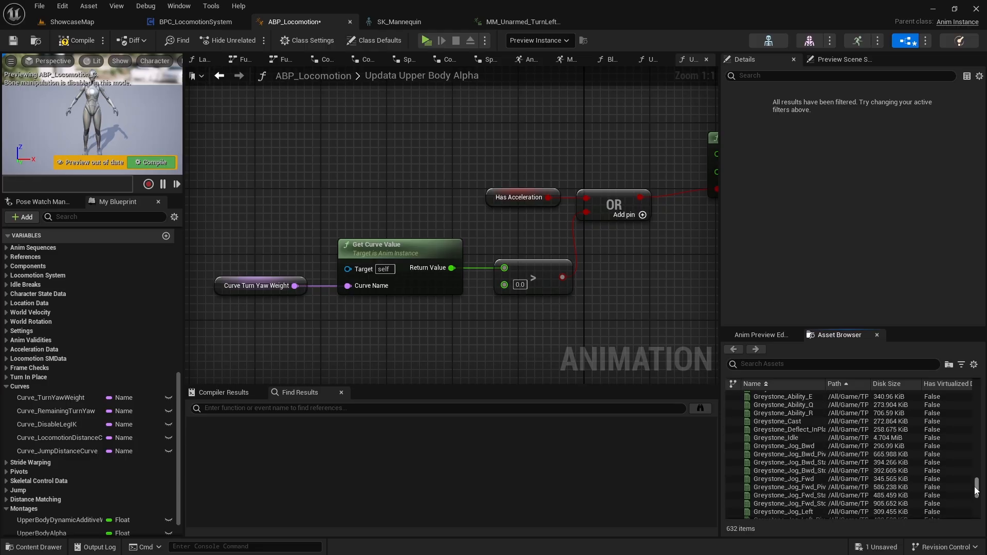
{"action": "double_click", "coordinate": [781, 421]}
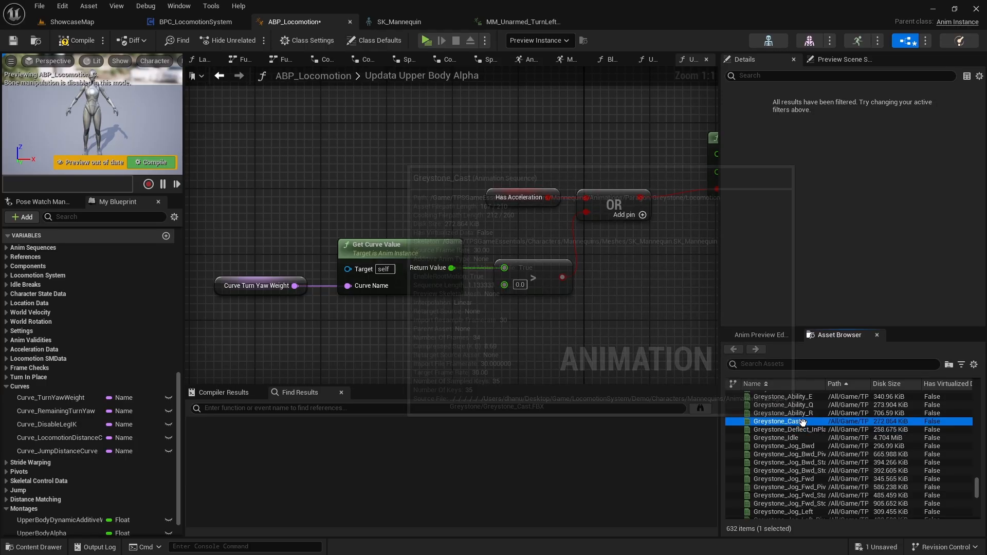
{"action": "left_click_drag", "start_coordinate": [315, 362], "coordinate": [387, 421]}
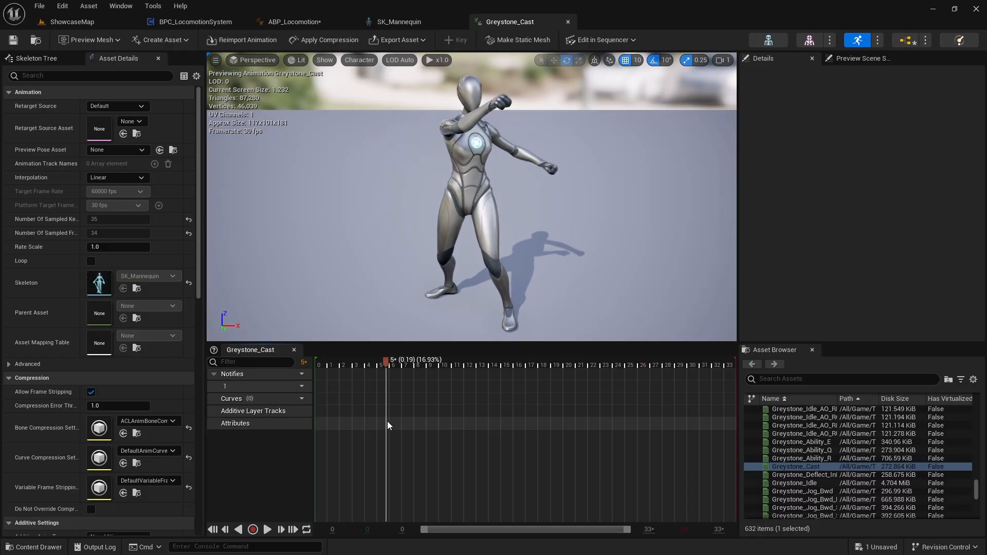
Add a new float curve named DisableLowerBody to the Greystone_Cast animation.
{"action": "left_click", "coordinate": [295, 400]}
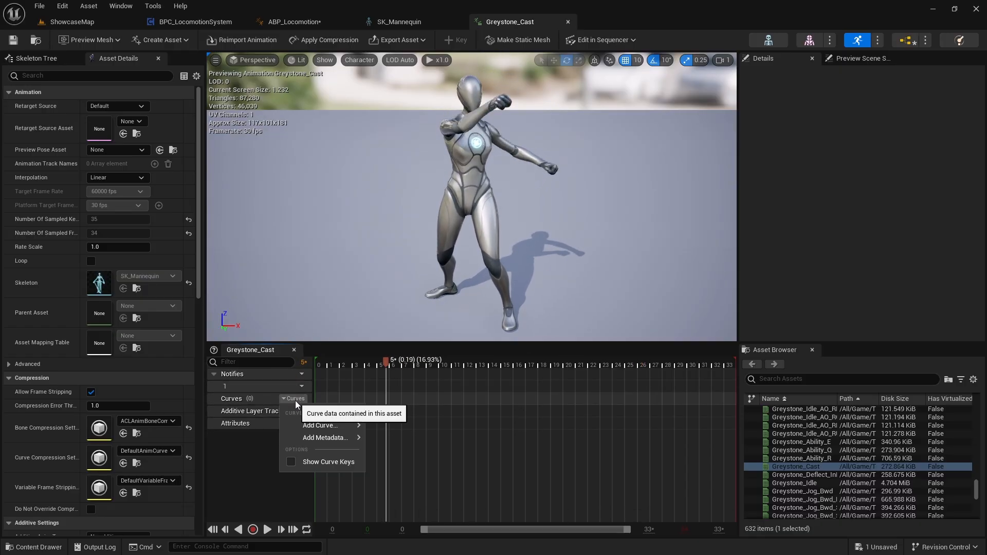
{"action": "mouse_move", "coordinate": [320, 424]}
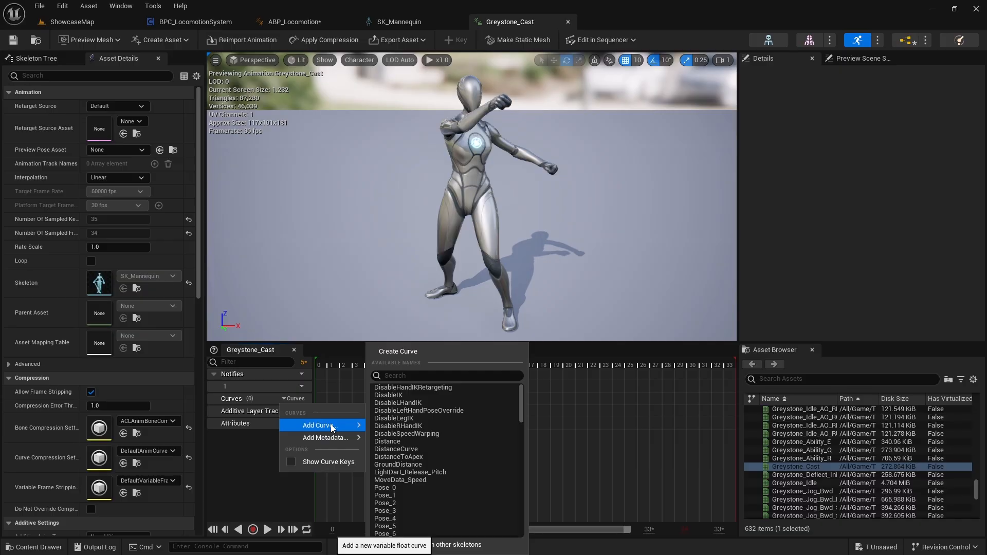
{"action": "left_click", "coordinate": [409, 353]}
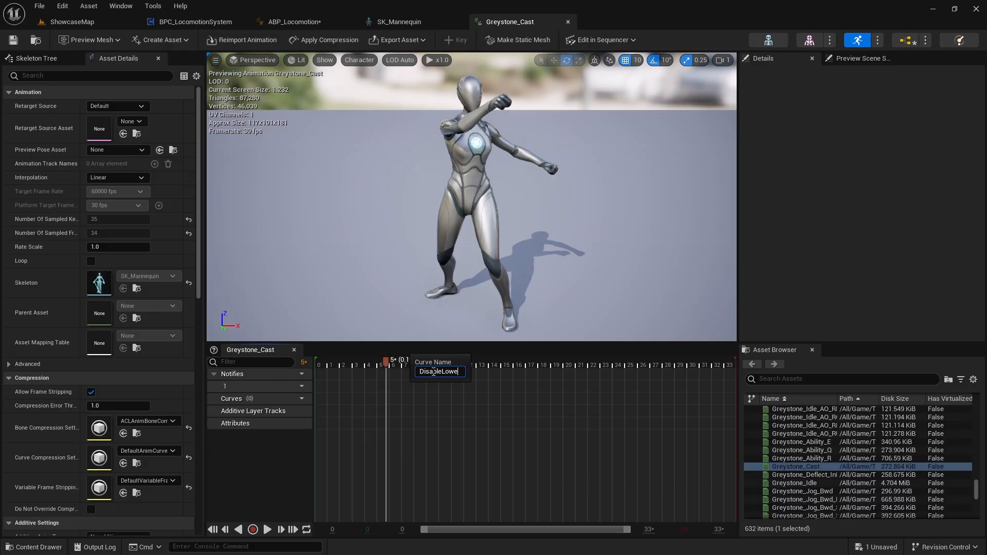
{"action": "type", "text": "DisableLowerBody"}
{"action": "key", "text": "Return"}
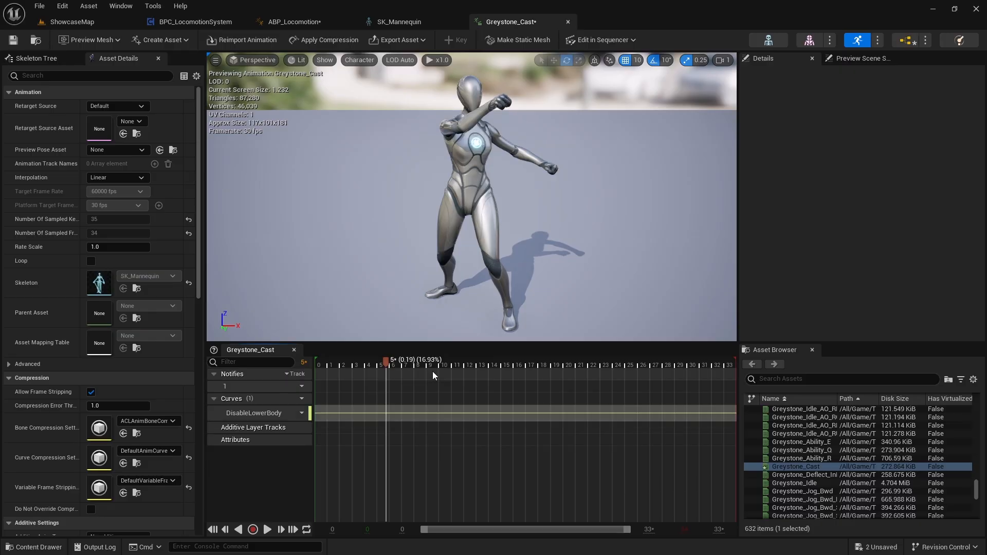
Open the DisableLowerBody curve for editing and scrub the cast animation to about frame 12 to examine its poses.
{"action": "double_click", "coordinate": [332, 414]}
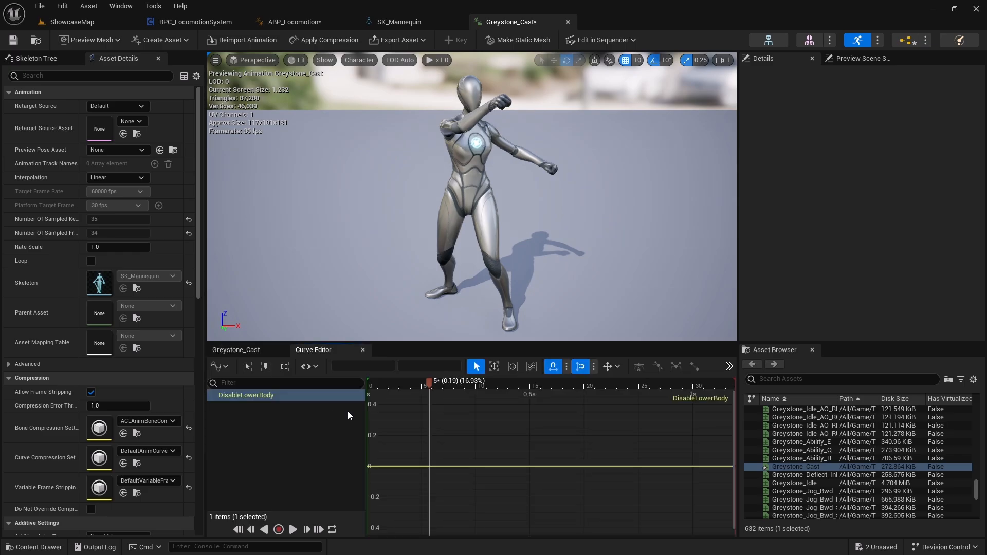
{"action": "left_click_drag", "start_coordinate": [435, 398], "coordinate": [449, 457]}
{"action": "left_click_drag", "start_coordinate": [455, 381], "coordinate": [451, 427]}
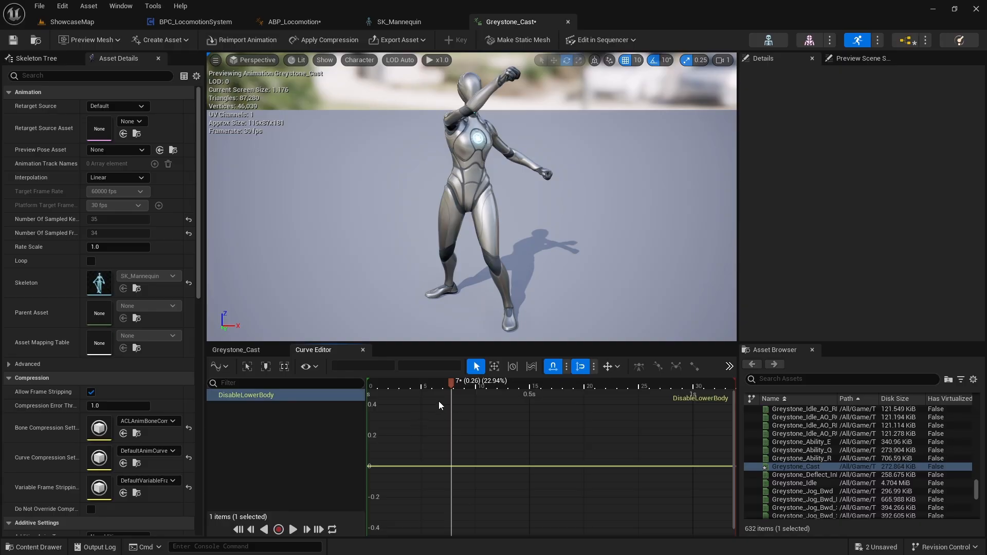
{"action": "left_click_drag", "start_coordinate": [451, 384], "coordinate": [445, 406]}
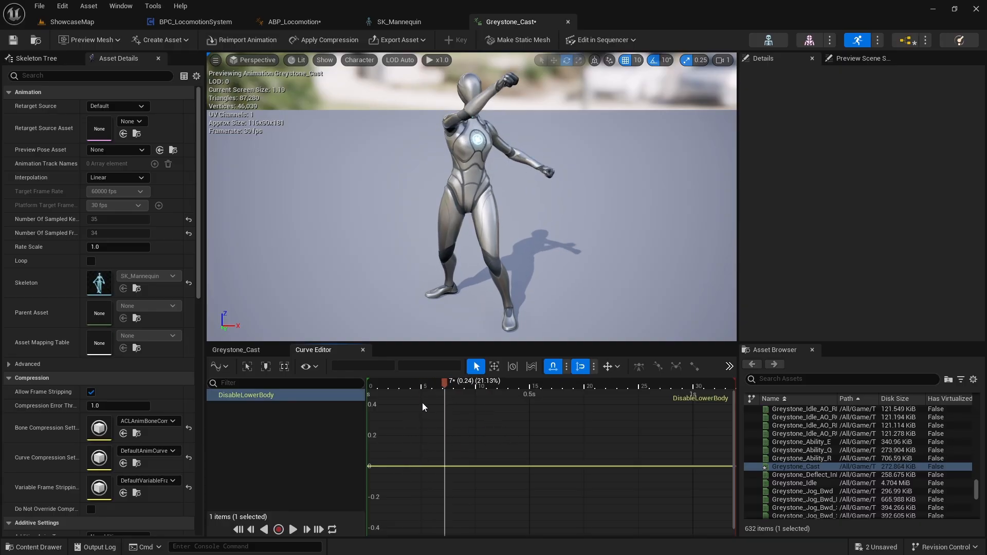
{"action": "left_click_drag", "start_coordinate": [445, 387], "coordinate": [506, 426]}
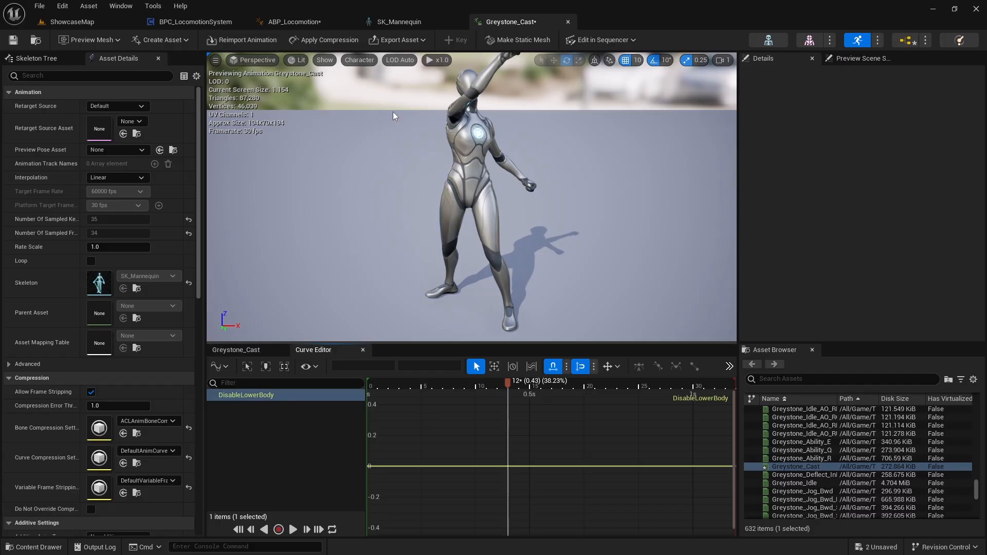
Search the animation assets for "turn", and reopen MM_Unarmed_TurnLeft_90 from ShowcaseMap's content browser to examine its TurnYawWeight curve.
{"action": "left_click", "coordinate": [789, 378]}
{"action": "type", "text": "y"}
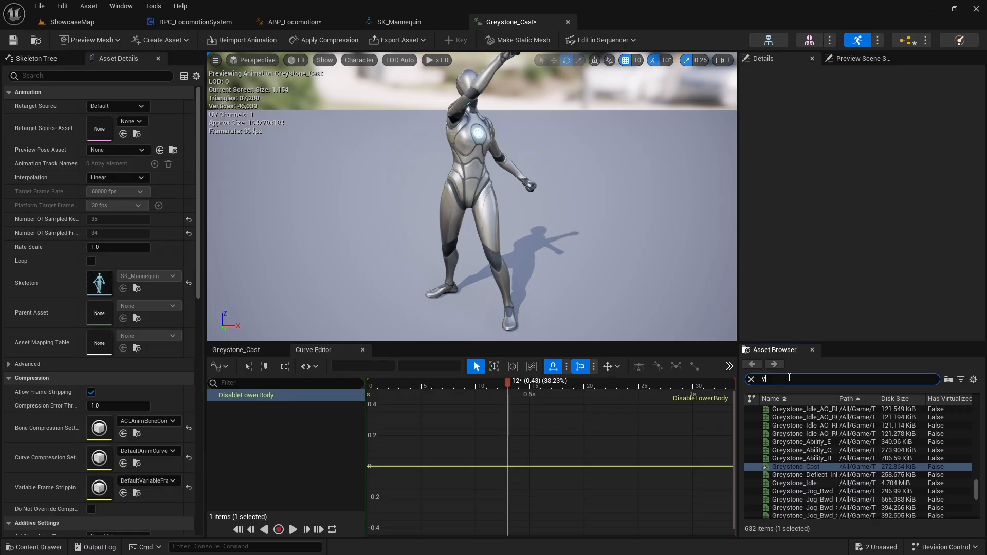
{"action": "type", "text": "utnut"}
{"action": "key", "text": "BackSpace"}
{"action": "key", "text": "BackSpace"}
{"action": "key", "text": "BackSpace"}
{"action": "type", "text": "turn"}
{"action": "scroll", "coordinate": [823, 452], "scroll_direction": "down", "scroll_amount": 5}
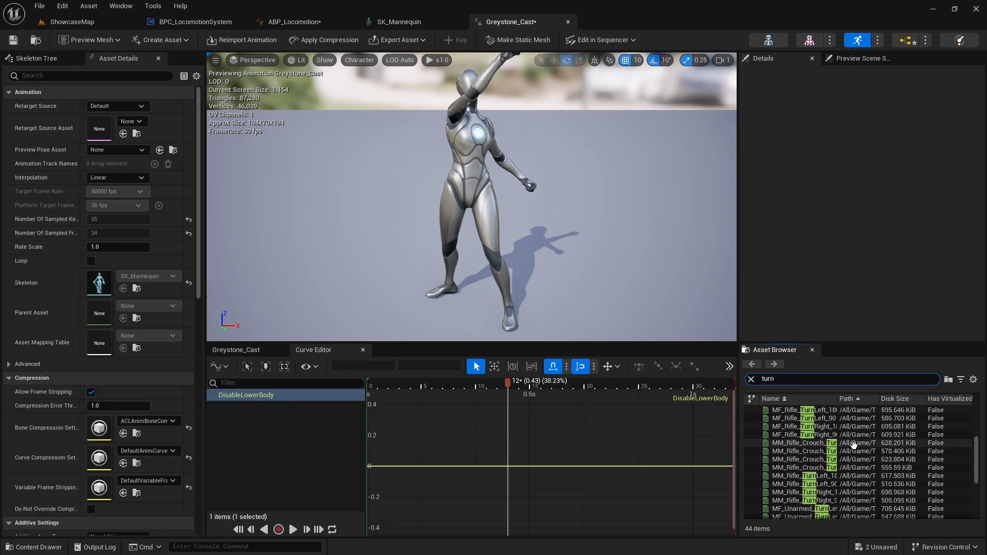
{"action": "left_click", "coordinate": [96, 21]}
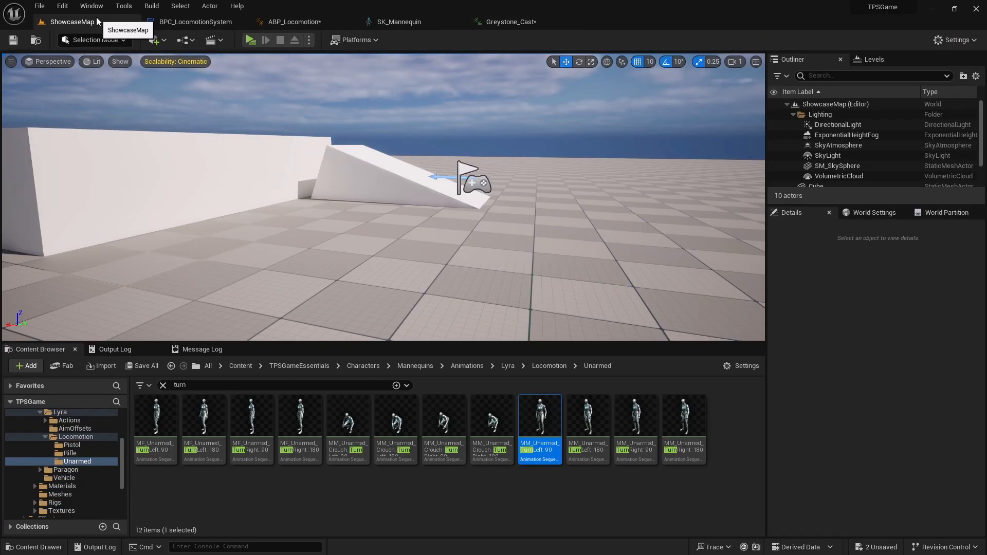
{"action": "double_click", "coordinate": [539, 426]}
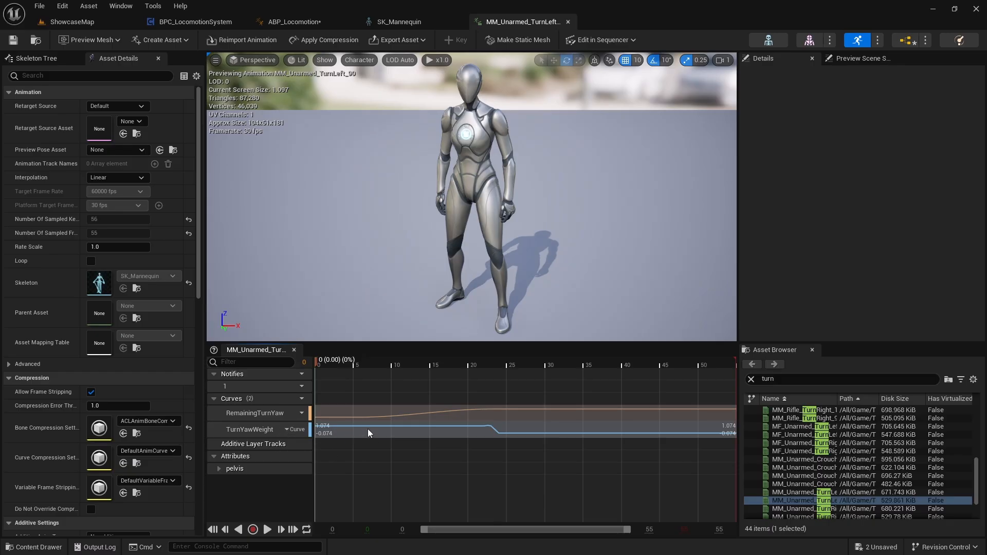
Search the animation assets for "cast", reopen Greystone_Cast, and open its DisableLowerBody curve in the Curve Editor.
{"action": "left_click", "coordinate": [782, 378]}
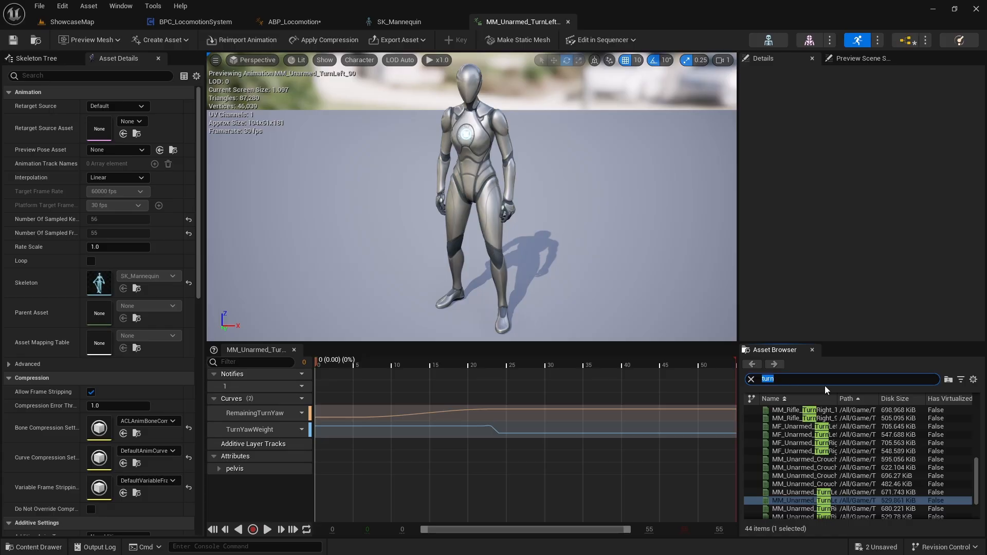
{"action": "type", "text": "cast"}
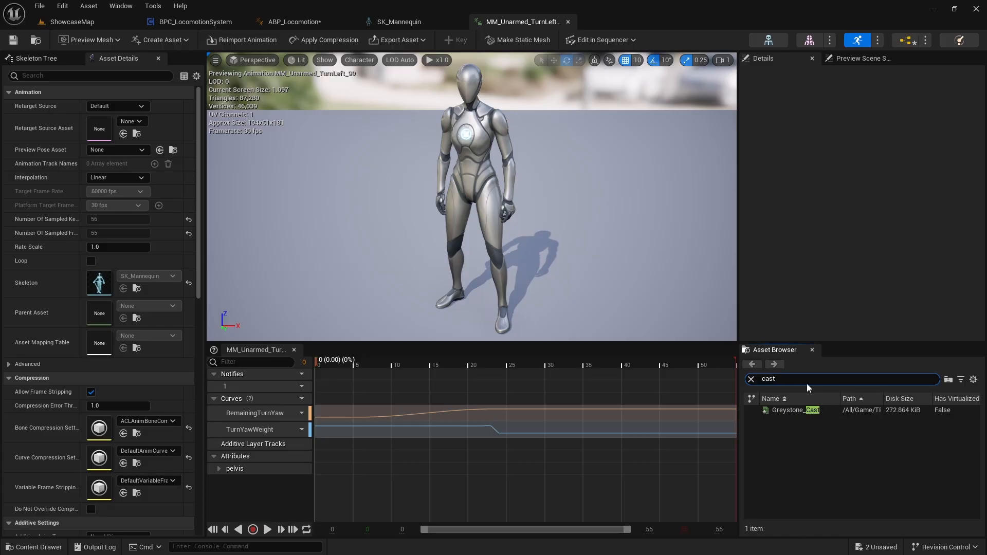
{"action": "left_click", "coordinate": [794, 409]}
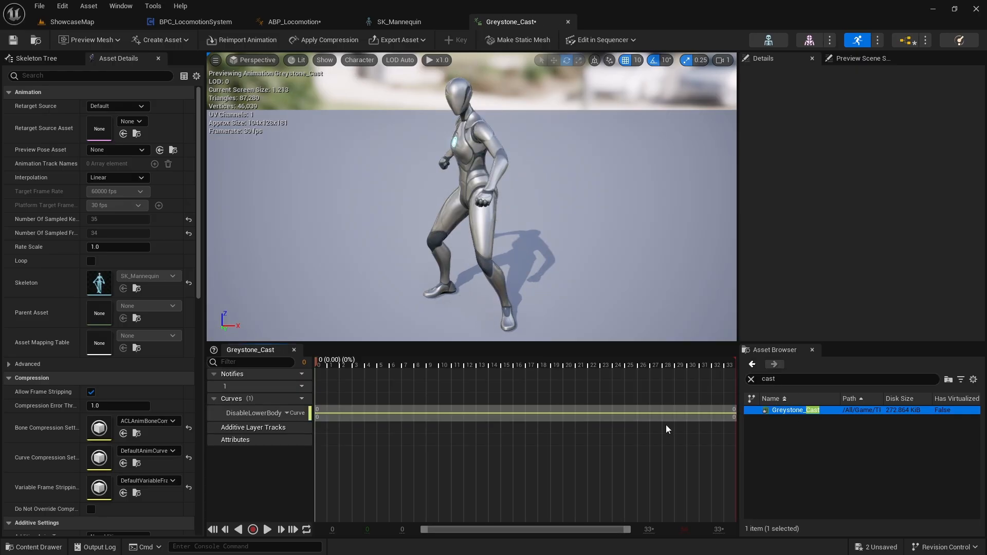
{"action": "double_click", "coordinate": [255, 413]}
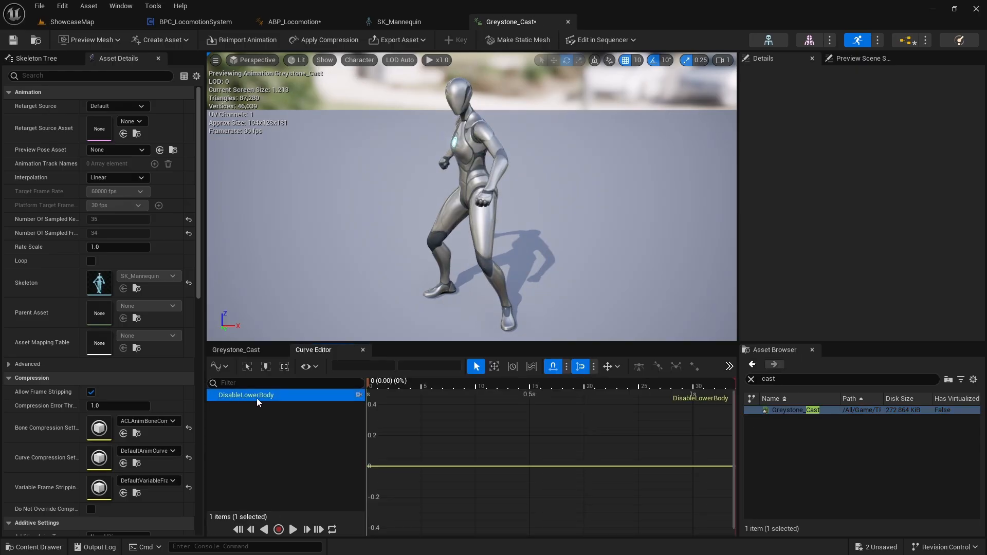
Add a Name variable called Curve_DisableLowerBody to ABP_Locomotion and compile the blueprint.
{"action": "left_click", "coordinate": [164, 24]}
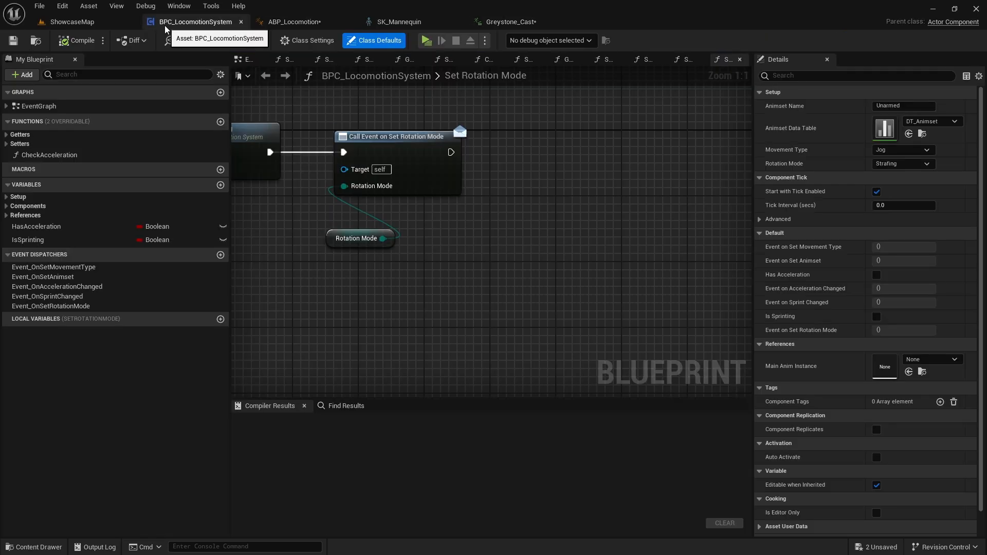
{"action": "left_click", "coordinate": [295, 22]}
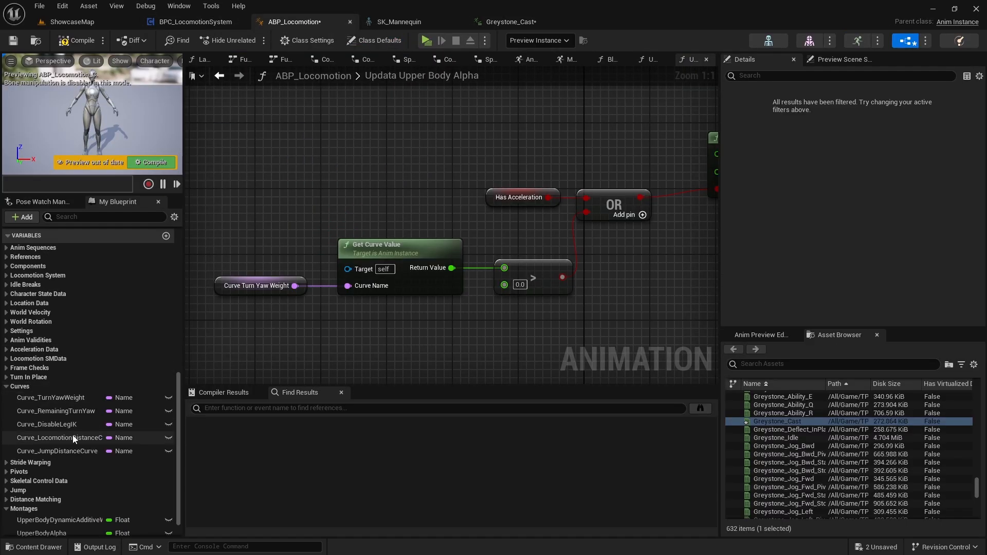
{"action": "left_click", "coordinate": [166, 236]}
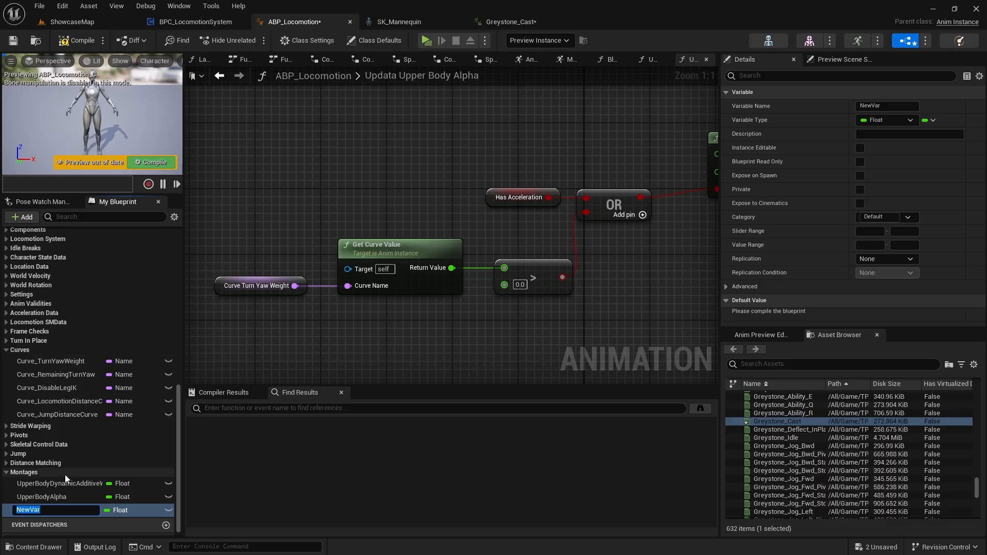
{"action": "type", "text": "Curve"}
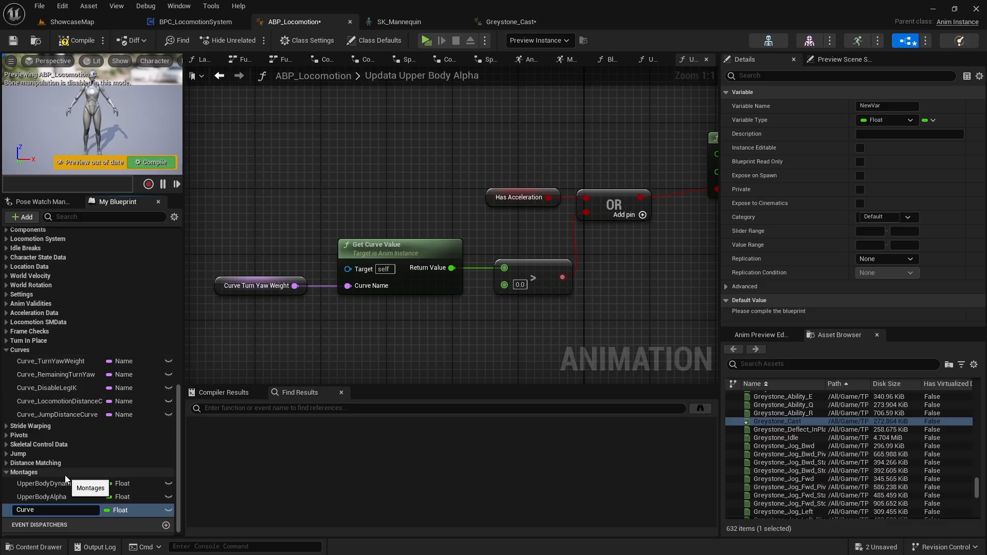
{"action": "type", "text": "_DisableLowerBody"}
{"action": "key", "text": "Return"}
{"action": "left_click", "coordinate": [131, 511]}
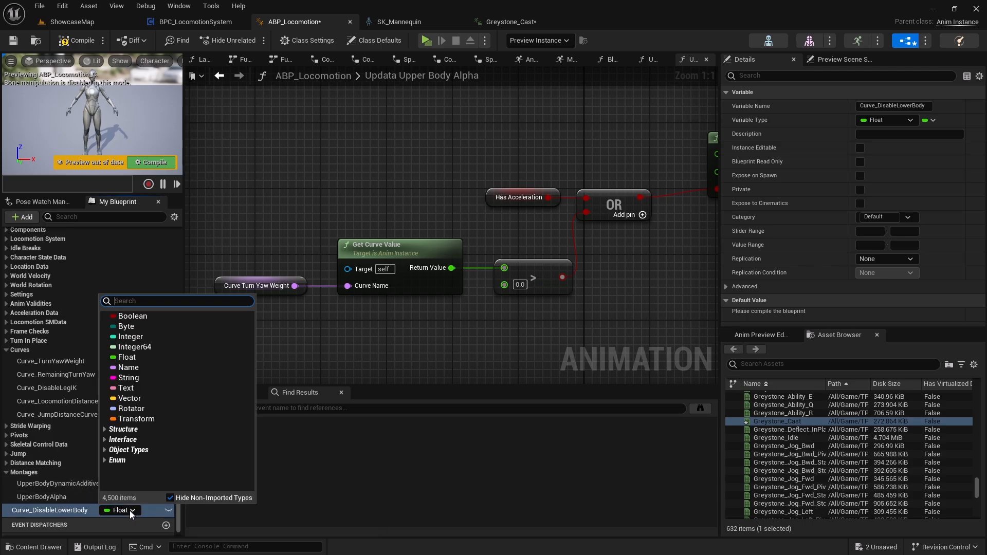
{"action": "left_click", "coordinate": [128, 367]}
{"action": "key", "text": "F7"}
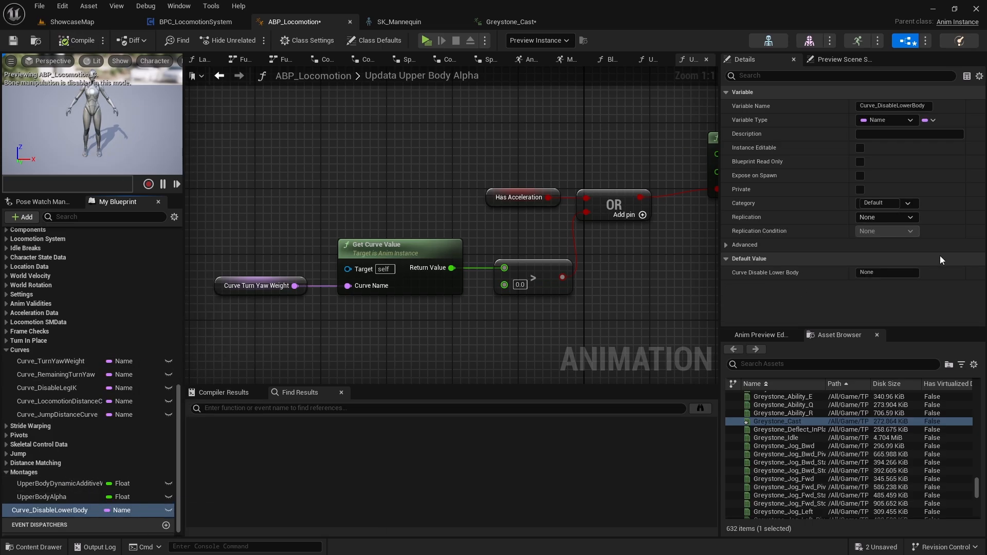
Set Curve_DisableLowerBody's default value to DisableLowerBody and move the variable into the Curves category.
{"action": "left_click", "coordinate": [889, 273]}
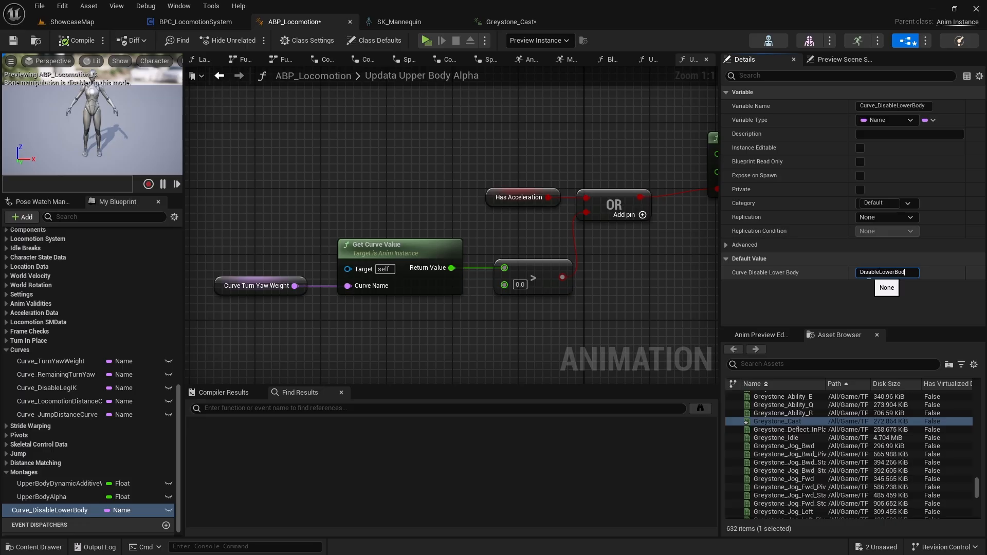
{"action": "key", "text": "Return"}
{"action": "left_click_drag", "start_coordinate": [62, 510], "coordinate": [32, 352]}
Duplicate the Curve Turn Yaw Weight, Get Curve Value and greater-than nodes below the originals, replacing the copied variable with Curve_DisableLowerBody.
{"action": "right_click_drag", "start_coordinate": [403, 341], "coordinate": [408, 289]}
{"action": "left_click_drag", "start_coordinate": [562, 288], "coordinate": [254, 210]}
{"action": "key", "text": "ctrl+c"}
{"action": "key", "text": "ctrl+v"}
{"action": "right_click", "coordinate": [409, 293]}
{"action": "left_click_drag", "start_coordinate": [420, 285], "coordinate": [437, 278]}
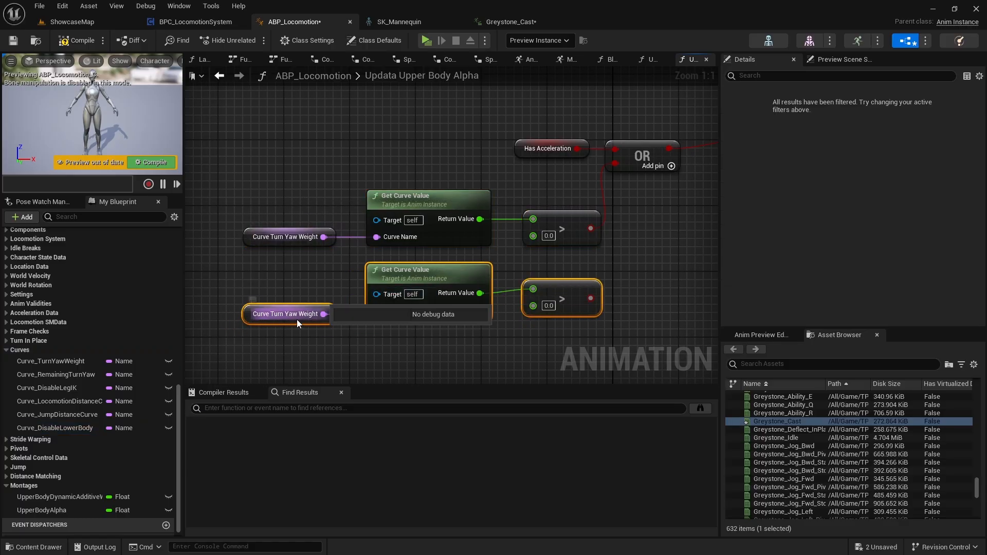
{"action": "left_click_drag", "start_coordinate": [46, 429], "coordinate": [240, 312]}
{"action": "left_click_drag", "start_coordinate": [42, 427], "coordinate": [247, 313]}
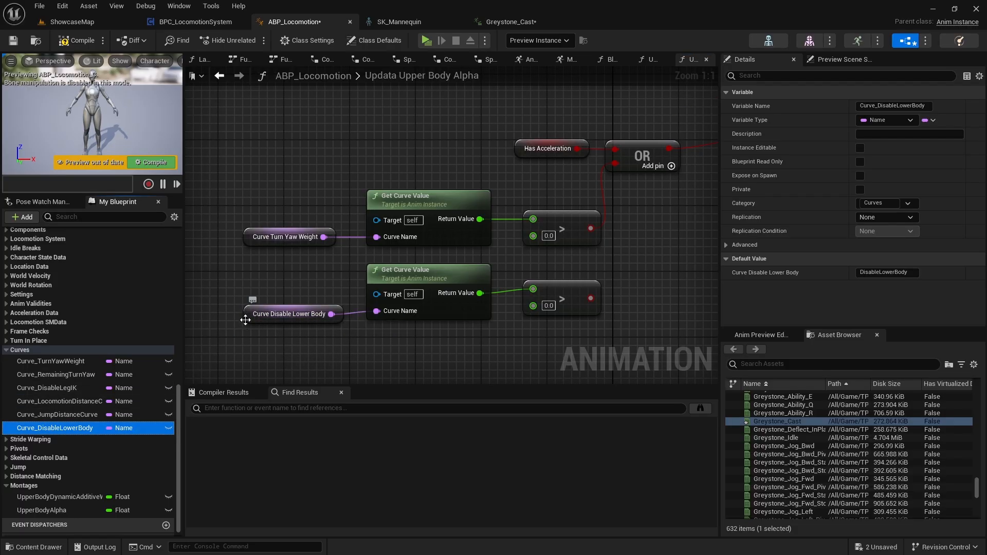
Add a third input to the OR node, feed it the Disable Lower Body comparison result, and straighten the duplicated nodes.
{"action": "right_click_drag", "start_coordinate": [421, 349], "coordinate": [362, 347]}
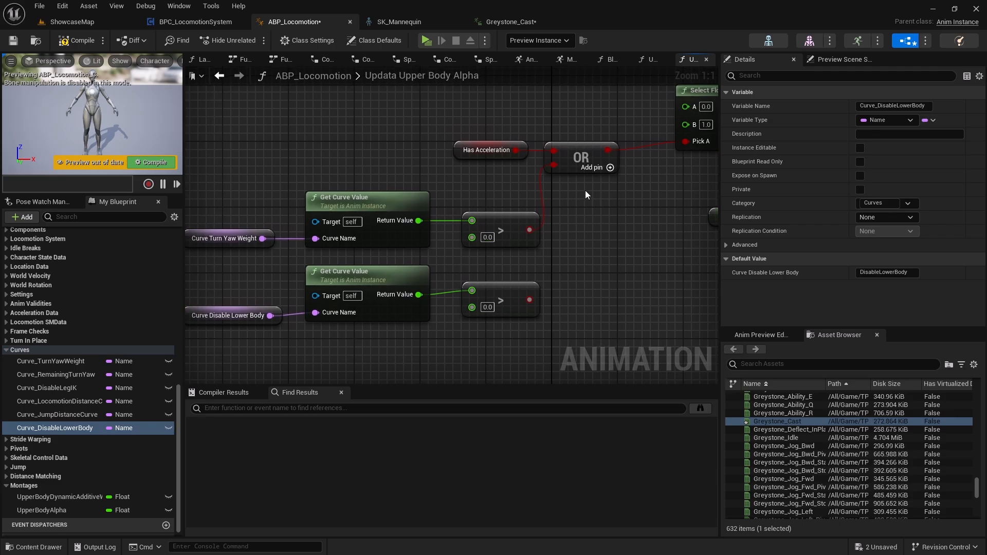
{"action": "left_click", "coordinate": [610, 168]}
{"action": "left_click", "coordinate": [610, 168]}
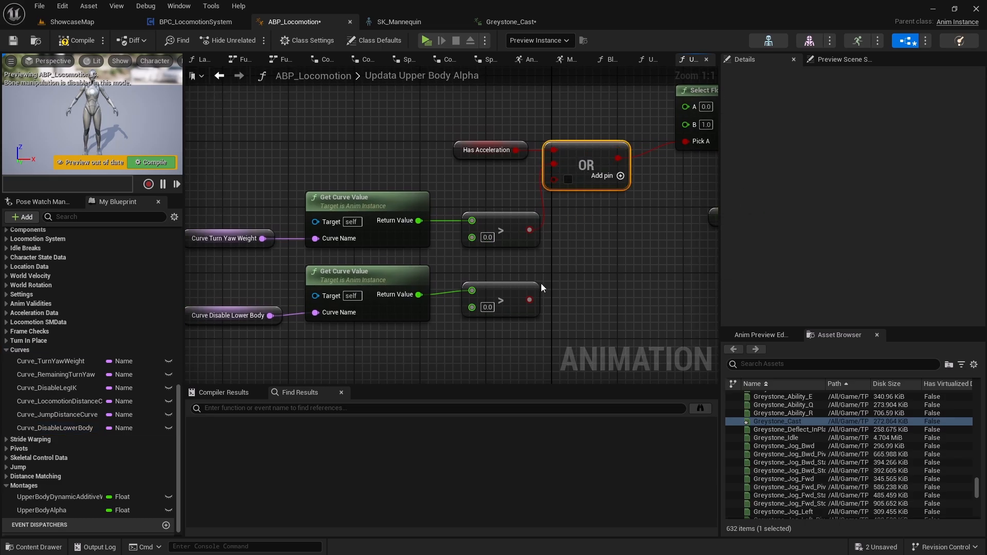
{"action": "left_click_drag", "start_coordinate": [532, 300], "coordinate": [562, 183]}
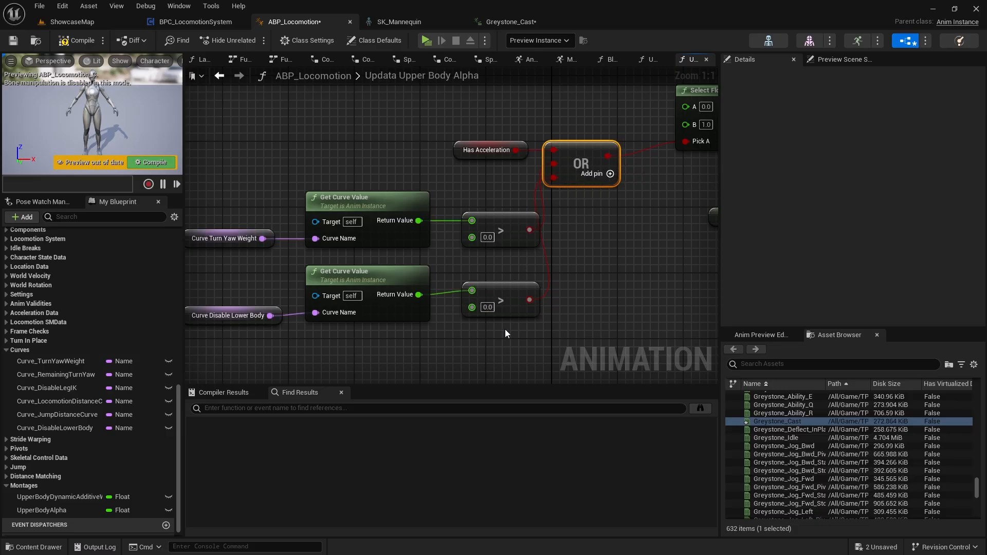
{"action": "right_click_drag", "start_coordinate": [501, 331], "coordinate": [548, 327]}
{"action": "left_click_drag", "start_coordinate": [608, 325], "coordinate": [298, 284]}
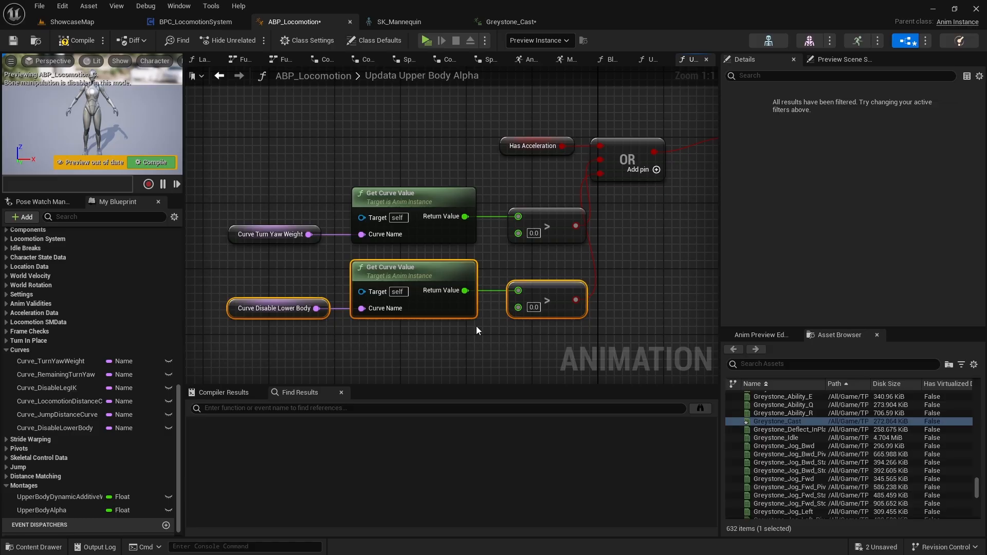
Check the Select Float and FInterp To nodes that drive Upper Body Alpha, and compile the blueprint.
{"action": "right_click_drag", "start_coordinate": [669, 265], "coordinate": [642, 274]}
{"action": "right_click_drag", "start_coordinate": [548, 279], "coordinate": [261, 367]}
{"action": "left_click", "coordinate": [437, 203]}
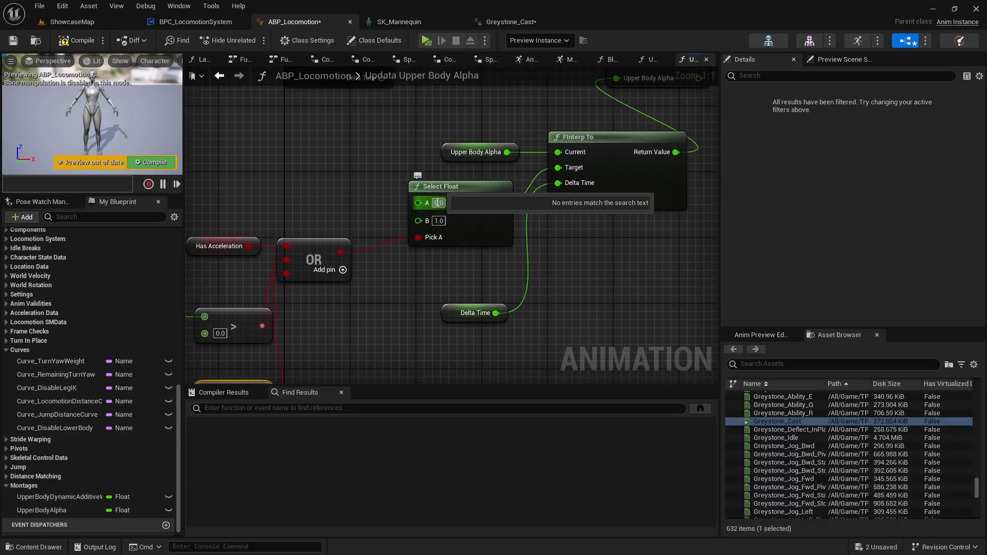
{"action": "right_click_drag", "start_coordinate": [591, 168], "coordinate": [518, 221]}
{"action": "left_click_drag", "start_coordinate": [388, 360], "coordinate": [406, 326]}
{"action": "left_click", "coordinate": [403, 204]}
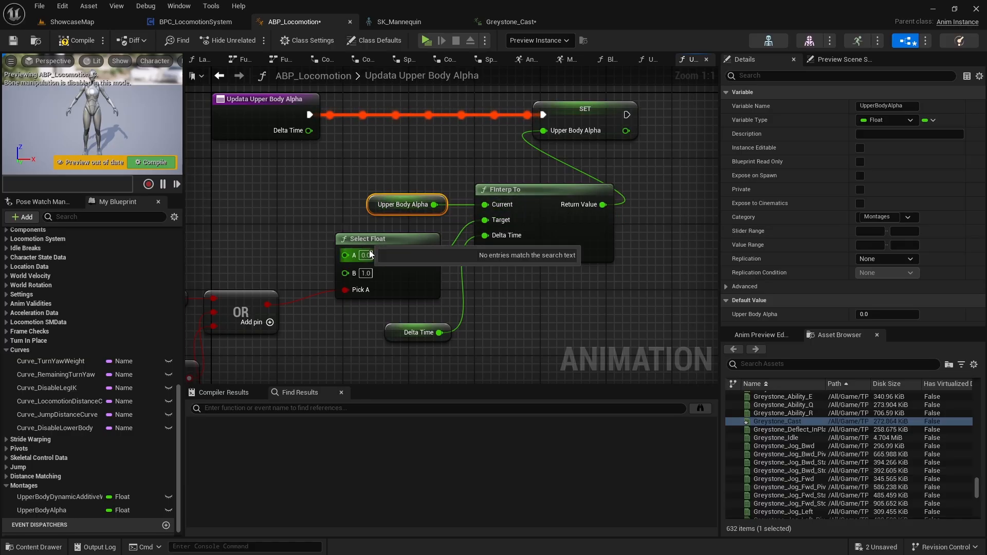
{"action": "left_click", "coordinate": [83, 43]}
Correct the misspelled name of the Updata Upper Body Alpha function to UpdateUpperBodyAlpha.
{"action": "right_click_drag", "start_coordinate": [264, 227], "coordinate": [264, 255]}
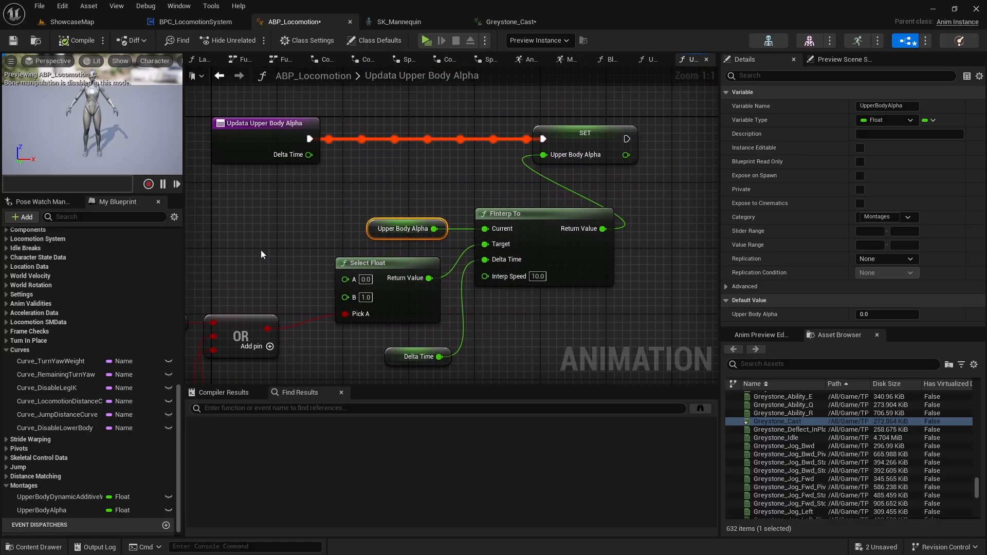
{"action": "left_click", "coordinate": [241, 126]}
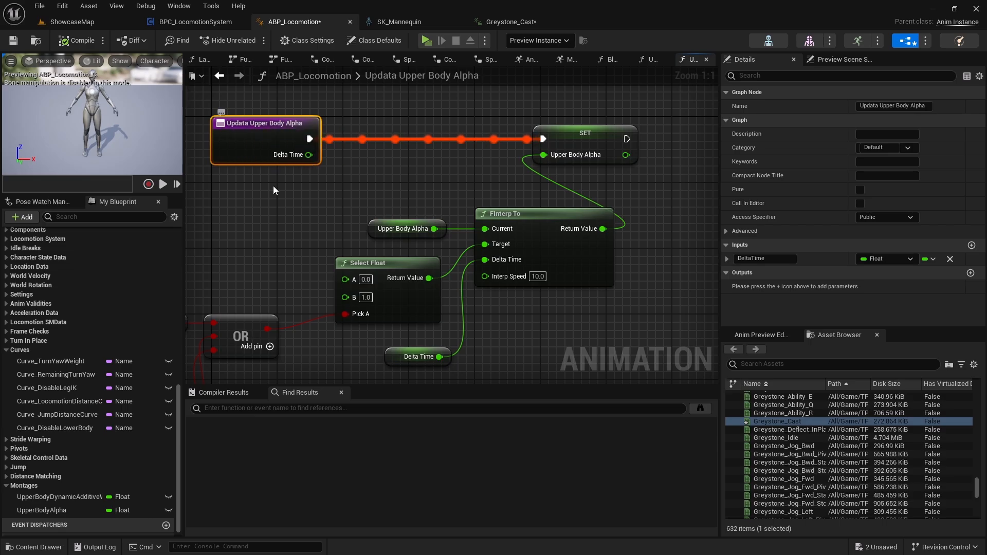
{"action": "scroll", "coordinate": [72, 449], "scroll_direction": "down", "scroll_amount": 1}
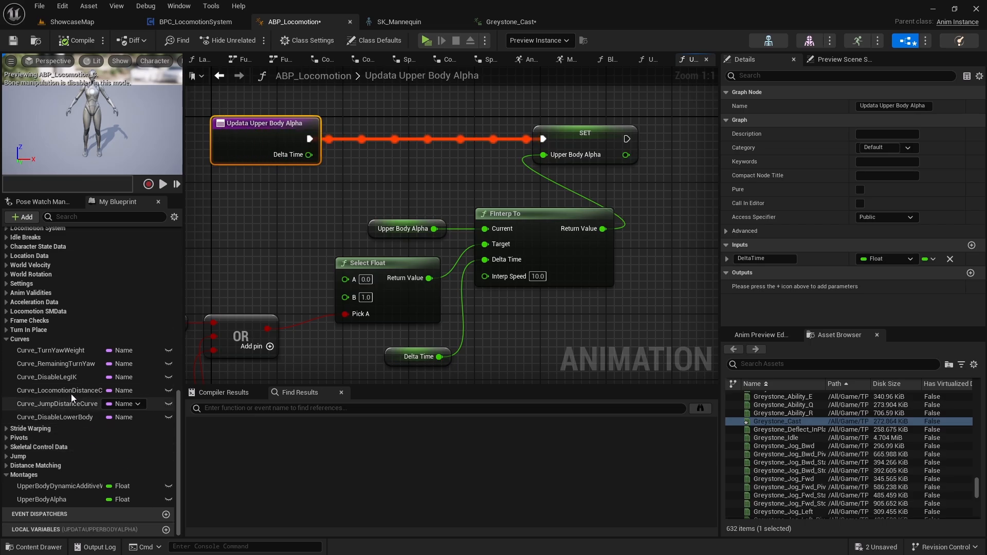
{"action": "scroll", "coordinate": [41, 400], "scroll_direction": "up", "scroll_amount": 8}
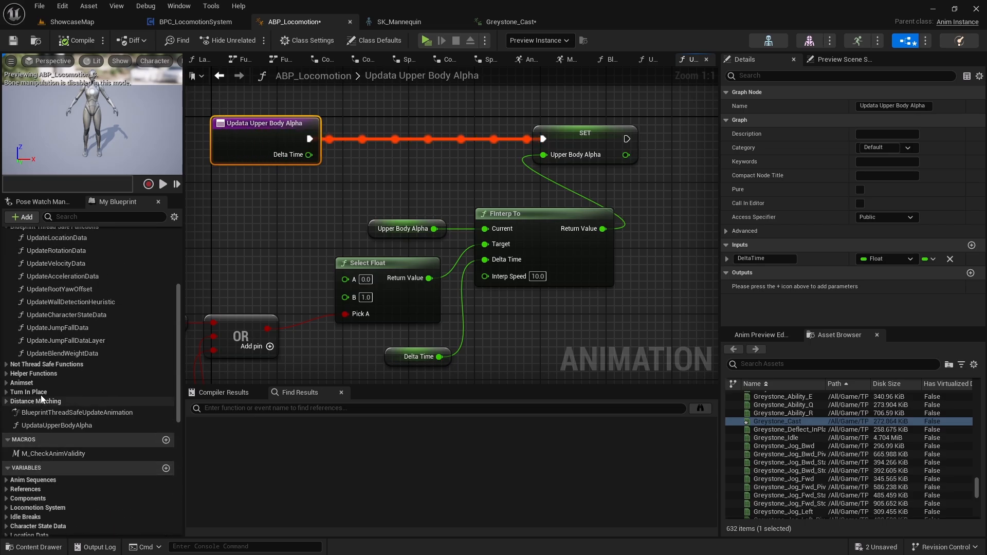
{"action": "left_click", "coordinate": [60, 354]}
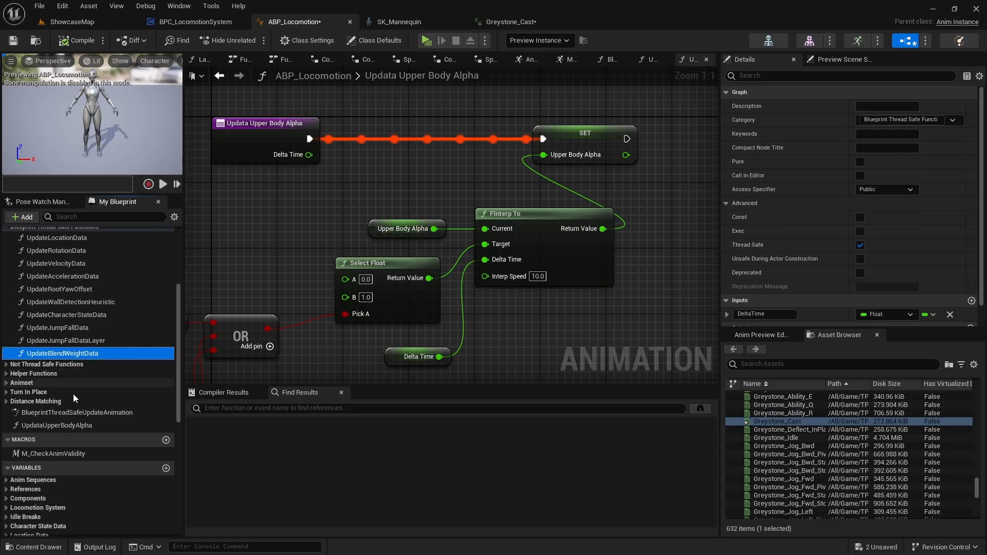
{"action": "left_click", "coordinate": [50, 428]}
{"action": "left_click", "coordinate": [45, 430]}
{"action": "type", "text": "UpdateUpperBodyAlpha"}
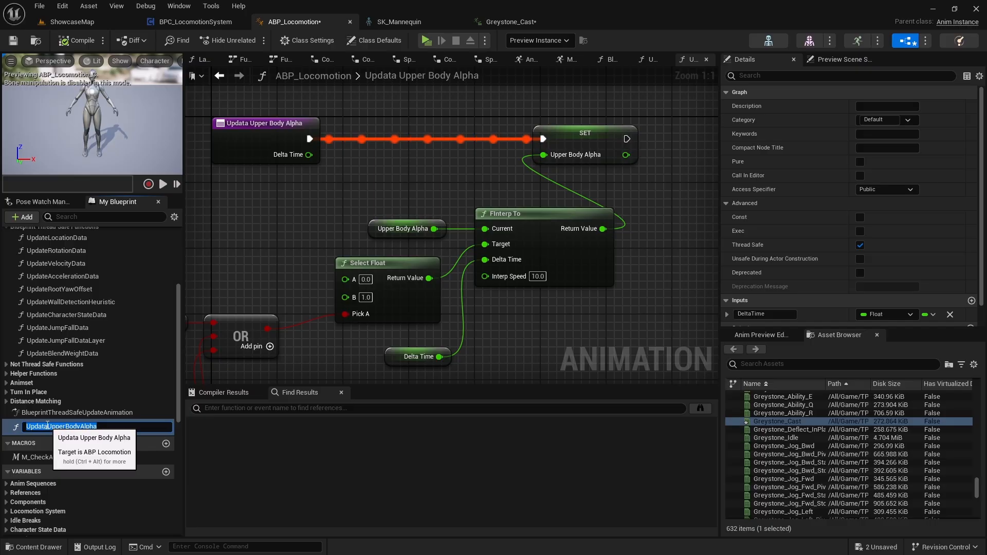
{"action": "key", "text": "Return"}
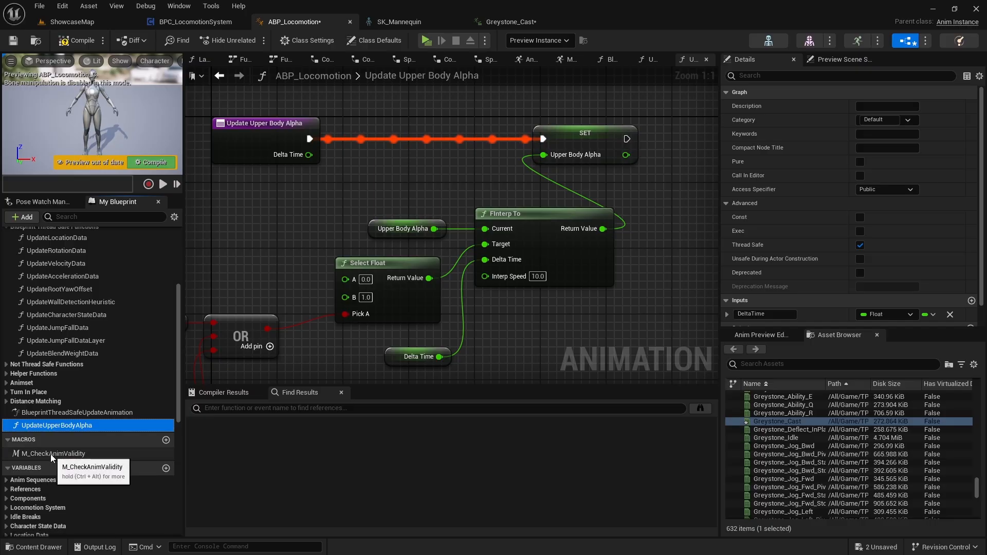
Move UpdateUpperBodyAlpha into the Blueprint Thread Safe Functions category, and compile and save the blueprint.
{"action": "scroll", "coordinate": [52, 456], "scroll_direction": "up", "scroll_amount": 1}
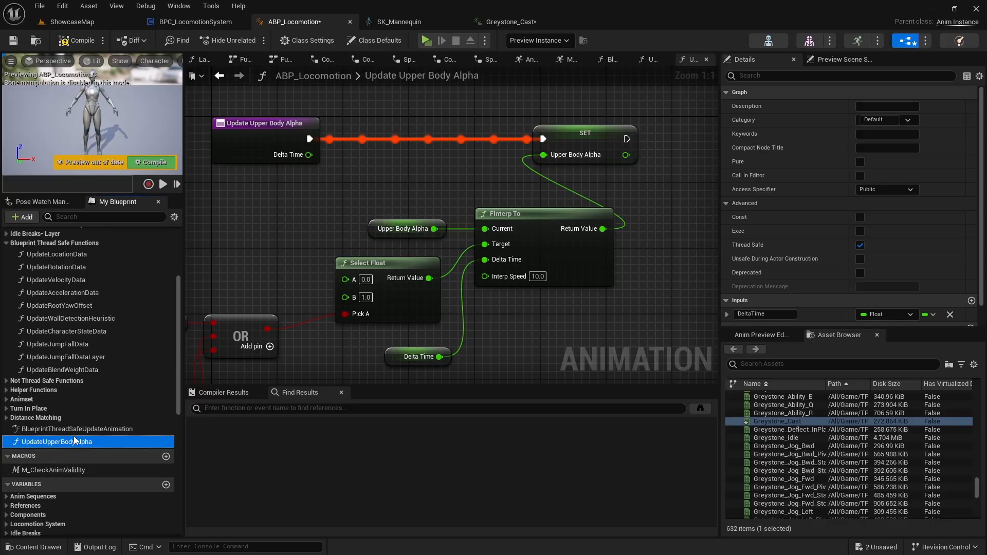
{"action": "left_click_drag", "start_coordinate": [84, 243], "coordinate": [84, 244]}
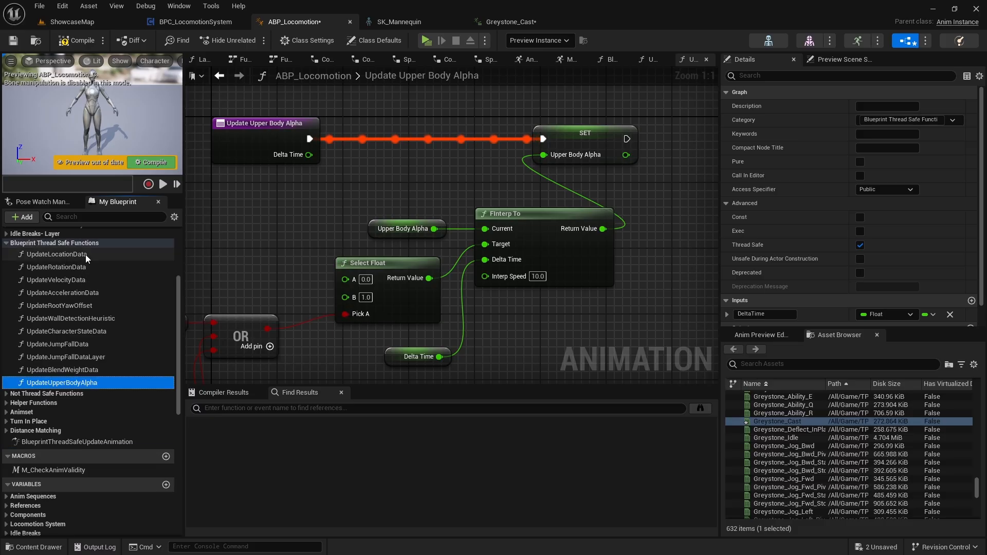
{"action": "left_click", "coordinate": [76, 41]}
{"action": "left_click", "coordinate": [13, 41]}
In the MontageSlots layer, bind the Blend node's Alpha to the Upper Body Alpha variable.
{"action": "scroll", "coordinate": [99, 289], "scroll_direction": "up", "scroll_amount": 9}
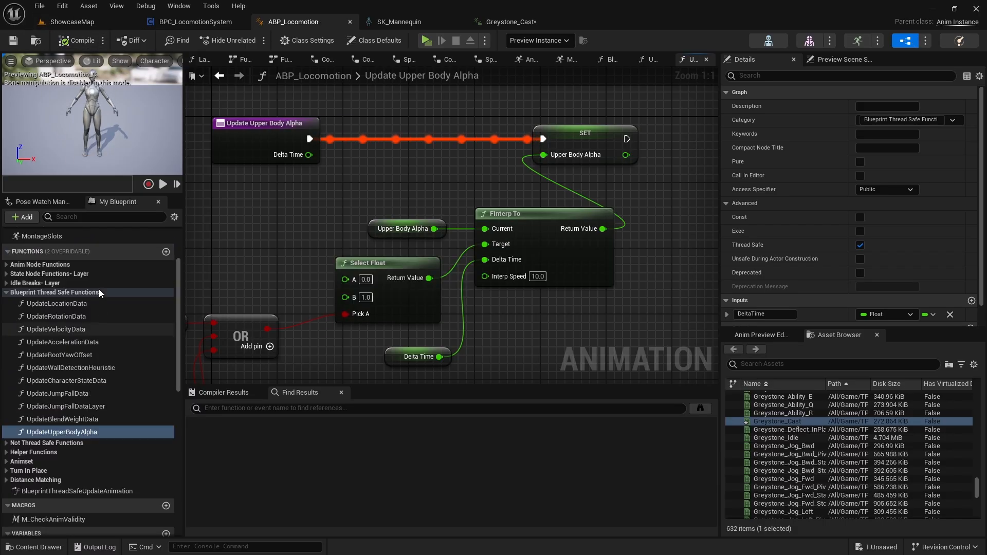
{"action": "left_click", "coordinate": [100, 286]}
{"action": "double_click", "coordinate": [42, 330]}
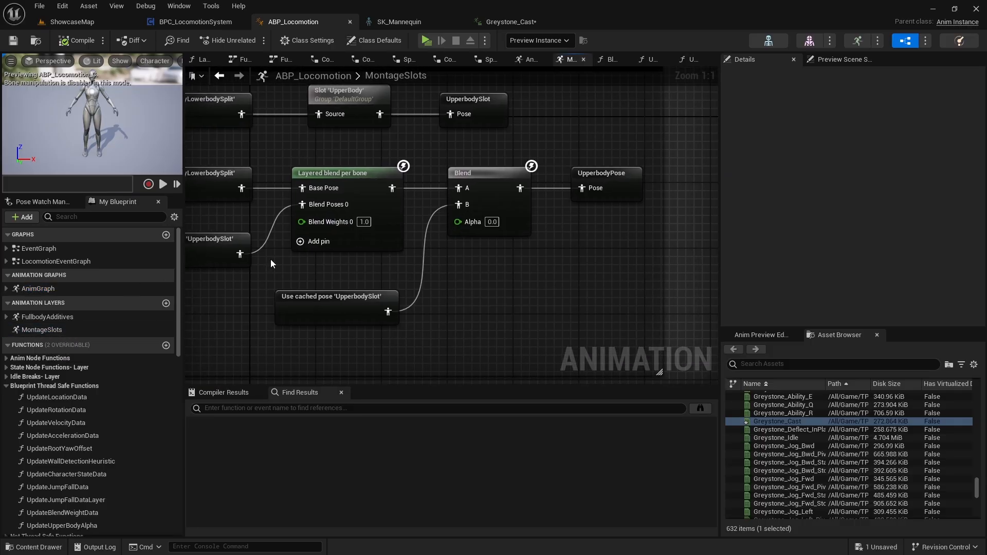
{"action": "right_click_drag", "start_coordinate": [452, 256], "coordinate": [396, 233]}
{"action": "scroll", "coordinate": [461, 330], "scroll_direction": "down", "scroll_amount": 4}
{"action": "scroll", "coordinate": [470, 319], "scroll_direction": "up", "scroll_amount": 2}
{"action": "left_click", "coordinate": [397, 233]}
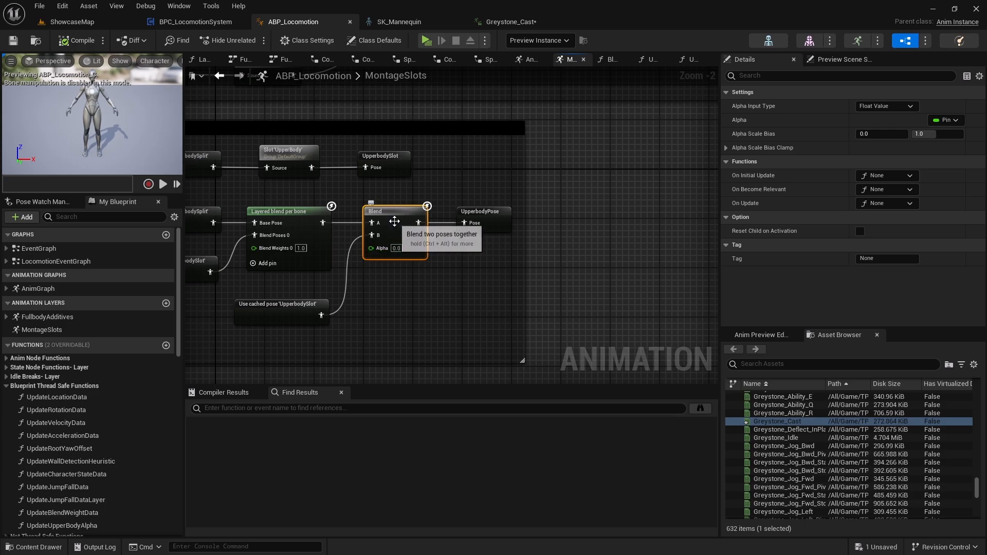
{"action": "left_click", "coordinate": [948, 120]}
{"action": "scroll", "coordinate": [868, 216], "scroll_direction": "down", "scroll_amount": 2}
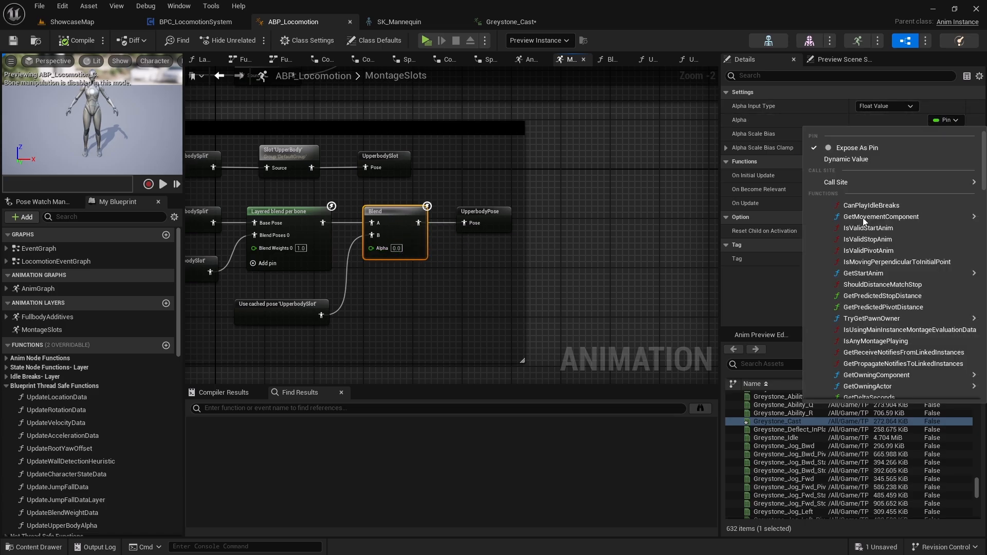
{"action": "scroll", "coordinate": [866, 267], "scroll_direction": "down", "scroll_amount": 10}
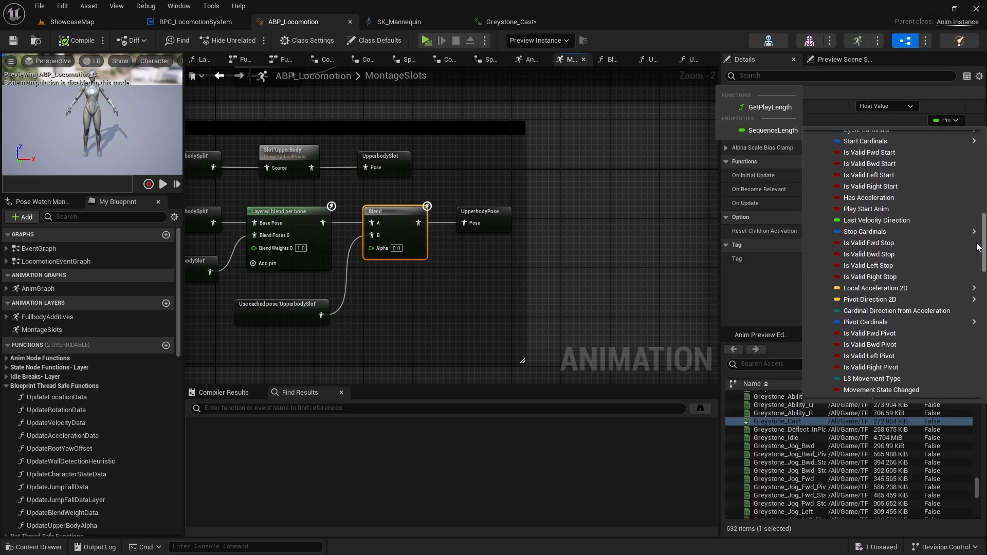
{"action": "left_click_drag", "start_coordinate": [973, 276], "coordinate": [970, 384]}
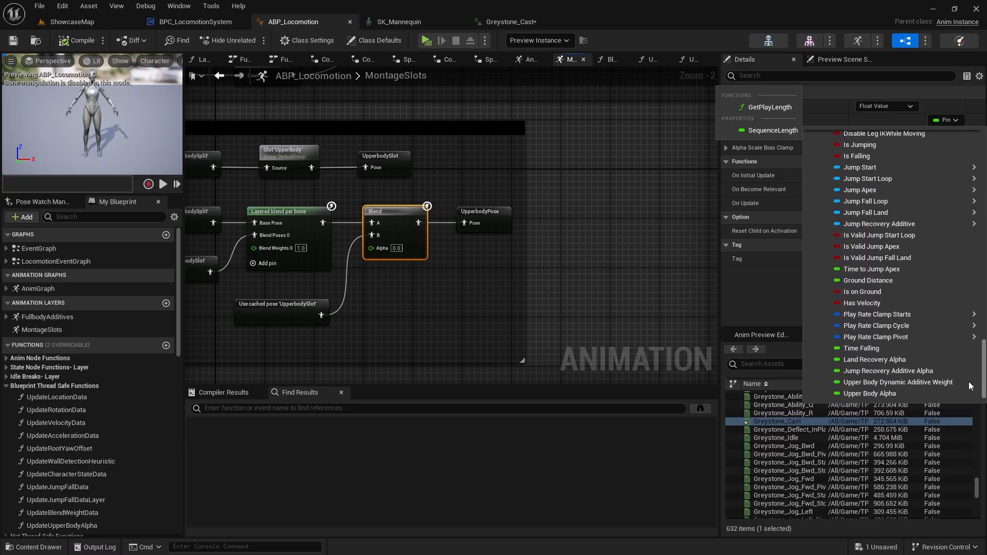
{"action": "left_click", "coordinate": [873, 393]}
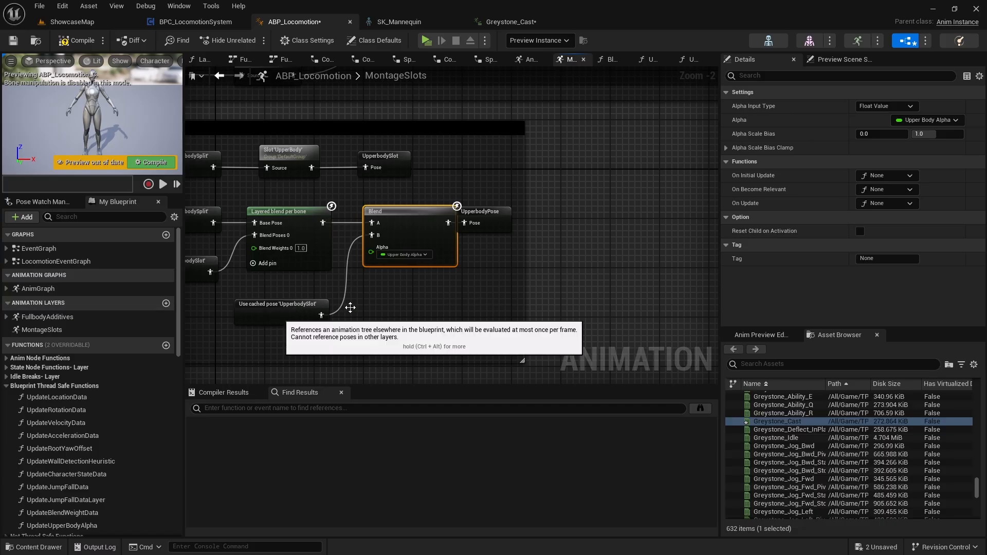
Move the UpperbodyPose node away from the Blend node so the two no longer overlap.
{"action": "left_click", "coordinate": [378, 304]}
{"action": "right_click_drag", "start_coordinate": [378, 304], "coordinate": [381, 324]}
{"action": "left_click", "coordinate": [486, 238]}
{"action": "right_click_drag", "start_coordinate": [467, 296], "coordinate": [604, 266]}
{"action": "right_click_drag", "start_coordinate": [487, 284], "coordinate": [395, 271]}
{"action": "right_click_drag", "start_coordinate": [397, 318], "coordinate": [358, 383]}
Search for "upperbo" from the MontageSlots Output Pose's Result input and add a matching cached upper-body pose node.
{"action": "right_click_drag", "start_coordinate": [485, 319], "coordinate": [617, 163]}
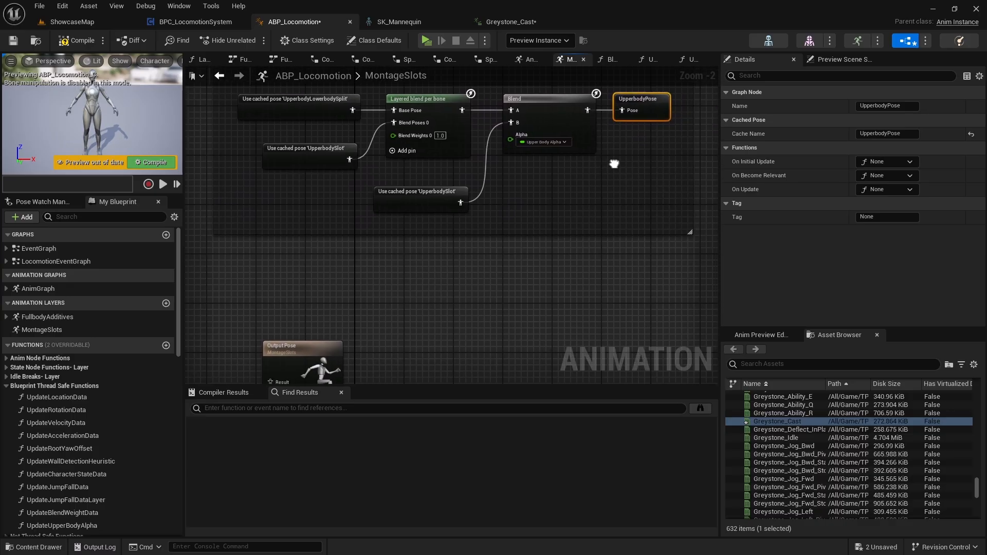
{"action": "right_click_drag", "start_coordinate": [380, 323], "coordinate": [462, 244]}
{"action": "mouse_move", "coordinate": [392, 281]}
{"action": "left_mouse_down"}
{"action": "mouse_move", "coordinate": [557, 249]}
{"action": "mouse_move", "coordinate": [393, 283]}
{"action": "left_mouse_up"}
{"action": "type", "text": "upp"}
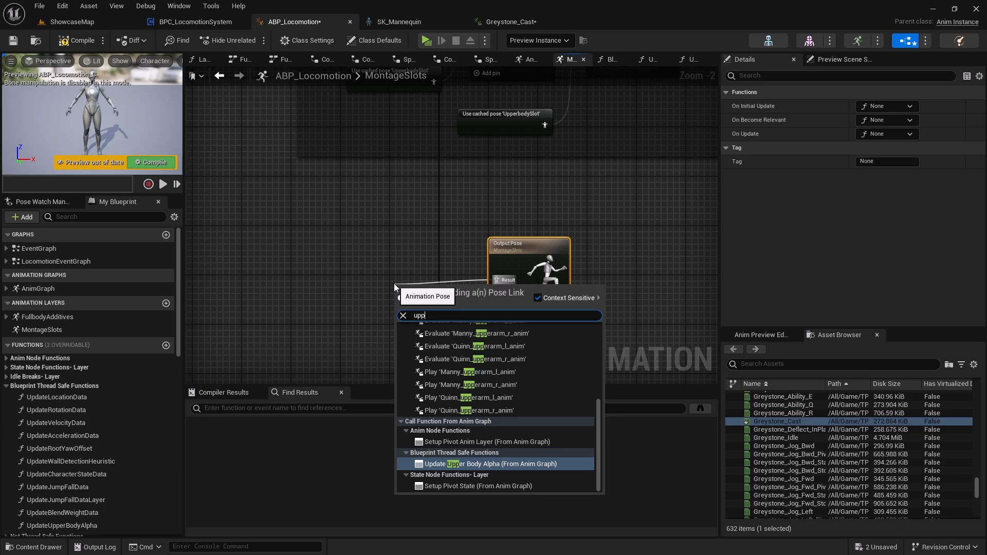
{"action": "type", "text": "erbo"}
{"action": "key", "text": "Up"}
{"action": "key", "text": "Down"}
{"action": "key", "text": "Up"}
{"action": "key", "text": "Return"}
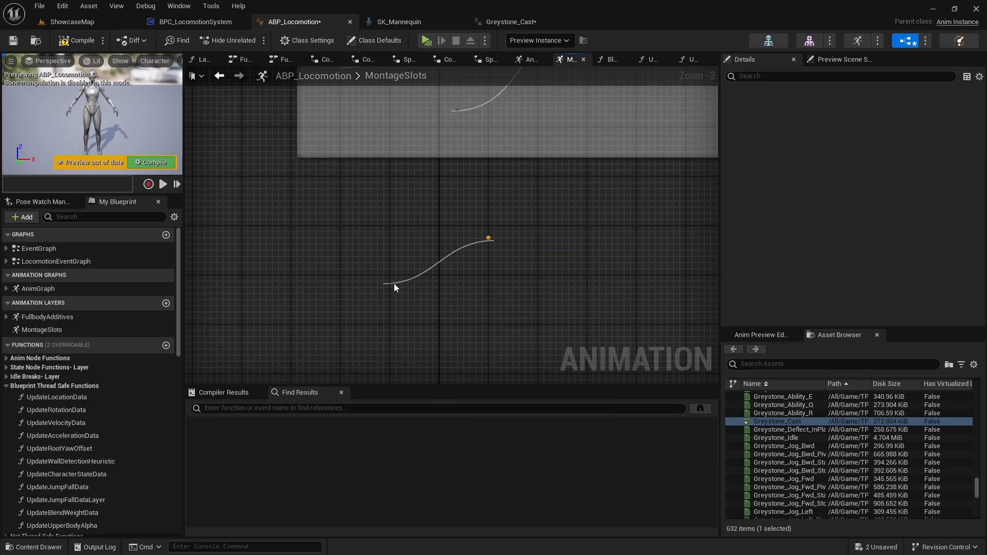
{"action": "right_click_drag", "start_coordinate": [394, 283], "coordinate": [62, 422]}
{"action": "right_click_drag", "start_coordinate": [449, 199], "coordinate": [362, 229]}
{"action": "scroll", "coordinate": [361, 228], "scroll_direction": "up", "scroll_amount": 2}
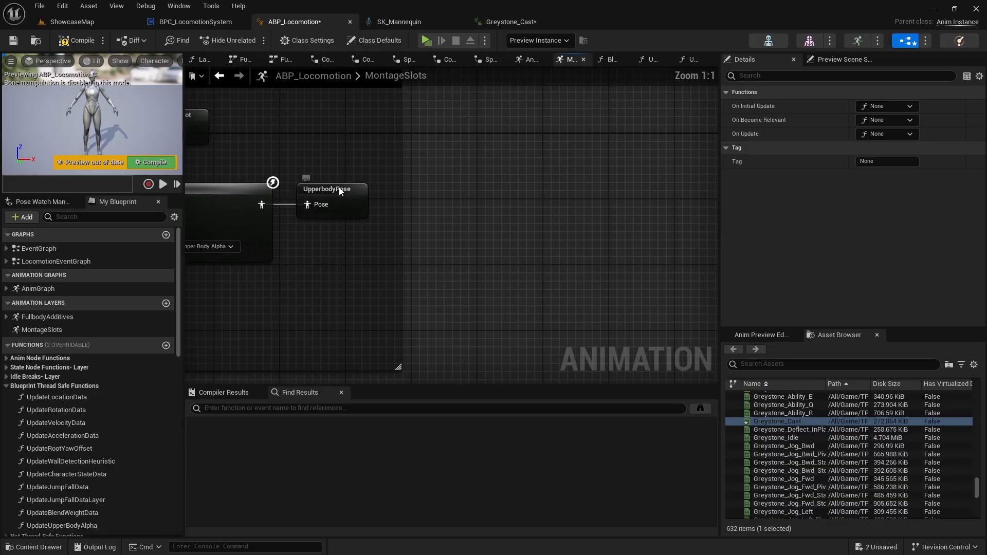
Straighten the connection between the cached UpperbodyPose node and the MontageSlots Output Pose.
{"action": "left_click", "coordinate": [350, 194]}
{"action": "scroll", "coordinate": [537, 202], "scroll_direction": "down", "scroll_amount": 3}
{"action": "right_click_drag", "start_coordinate": [537, 206], "coordinate": [533, 302]}
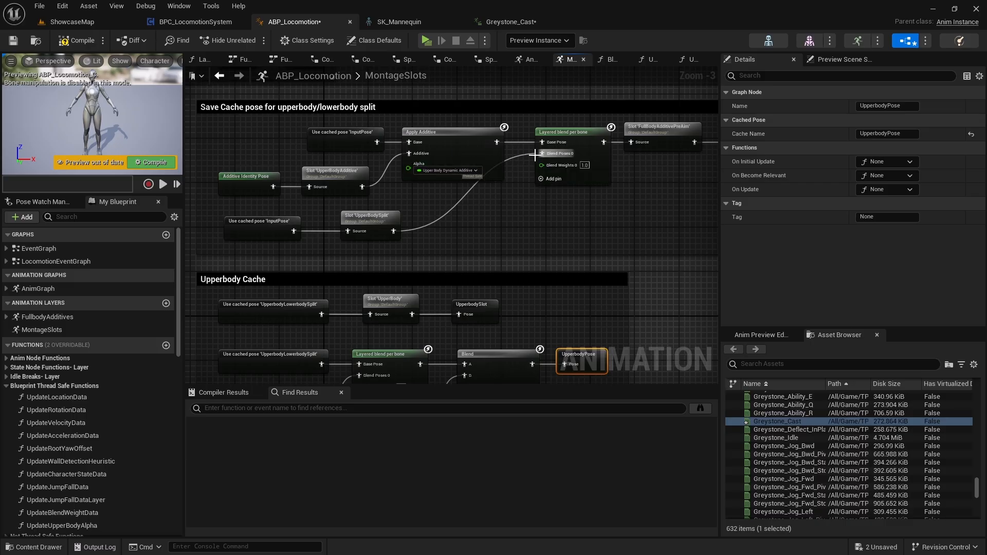
{"action": "right_click_drag", "start_coordinate": [544, 155], "coordinate": [511, 221]}
{"action": "right_click_drag", "start_coordinate": [430, 291], "coordinate": [468, 175]}
{"action": "left_click", "coordinate": [336, 238]}
{"action": "left_click_drag", "start_coordinate": [336, 239], "coordinate": [436, 273]}
{"action": "key", "text": "q"}
Wrap the cached UpperbodyPose node and the Output Pose in a comment titled "Final Pose".
{"action": "right_click_drag", "start_coordinate": [415, 190], "coordinate": [438, 209]}
{"action": "key", "text": "c"}
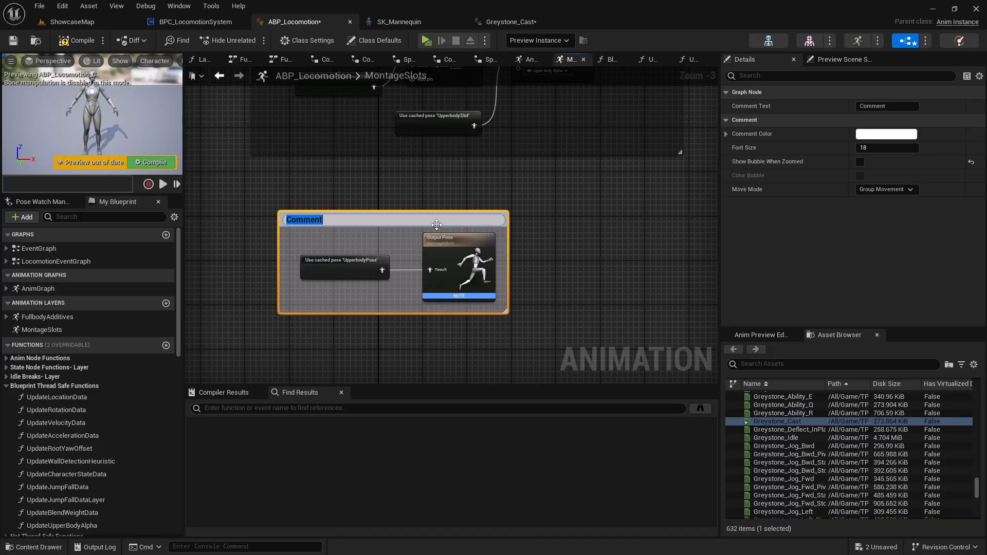
{"action": "type", "text": "Final P"}
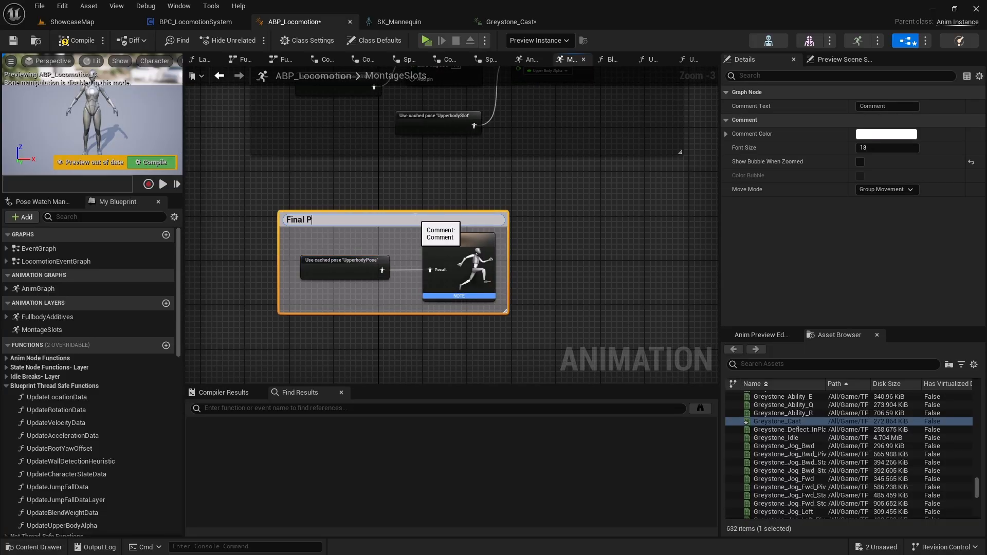
{"action": "type", "text": "ose"}
{"action": "key", "text": "Return"}
Set the Final Pose comment's color to black, and compile and save the blueprint.
{"action": "left_click", "coordinate": [874, 134]}
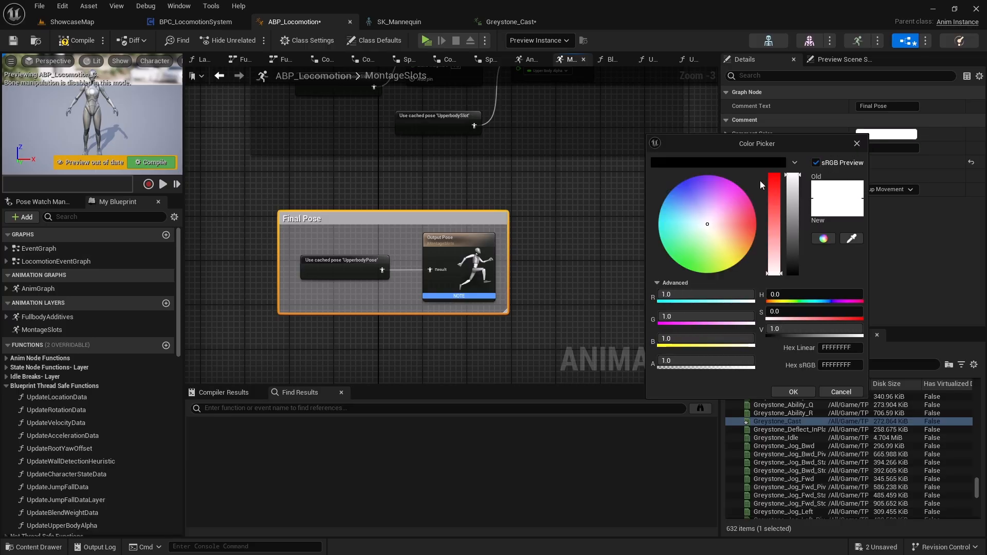
{"action": "left_click", "coordinate": [747, 162]}
{"action": "left_click", "coordinate": [793, 392]}
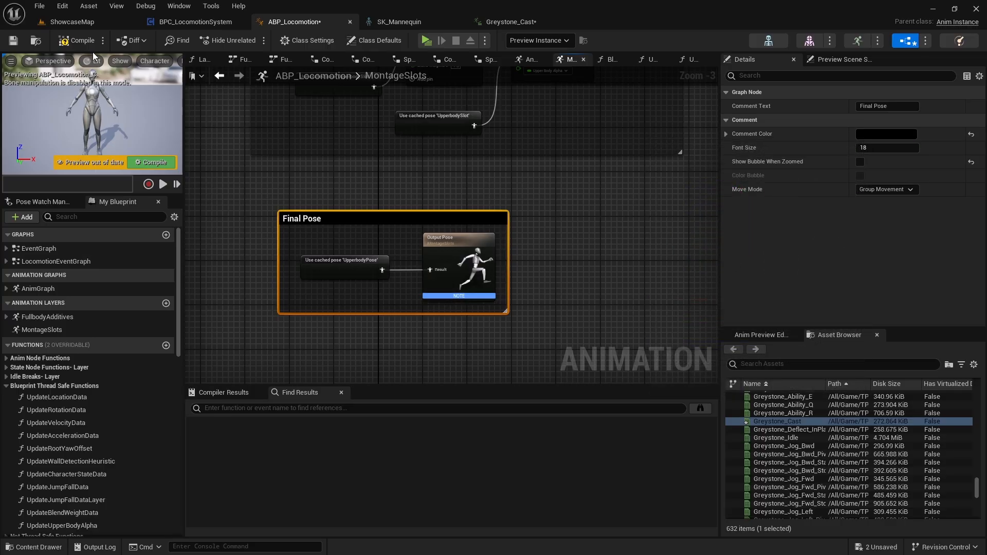
{"action": "left_click", "coordinate": [80, 45]}
{"action": "left_click", "coordinate": [14, 41]}
Review the MontageSlots input pose cache and the upperbody/lowerbody split section, including the Apply Additive node's Alpha binding.
{"action": "right_click_drag", "start_coordinate": [297, 207], "coordinate": [338, 259]}
{"action": "left_click_drag", "start_coordinate": [367, 270], "coordinate": [341, 231]}
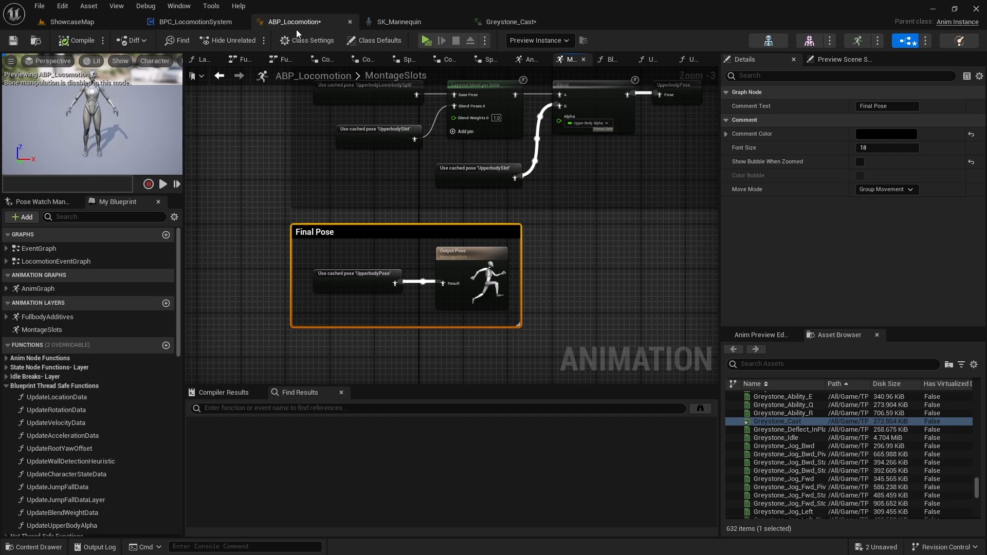
{"action": "right_click_drag", "start_coordinate": [335, 179], "coordinate": [281, 386]}
{"action": "scroll", "coordinate": [307, 228], "scroll_direction": "down", "scroll_amount": 1}
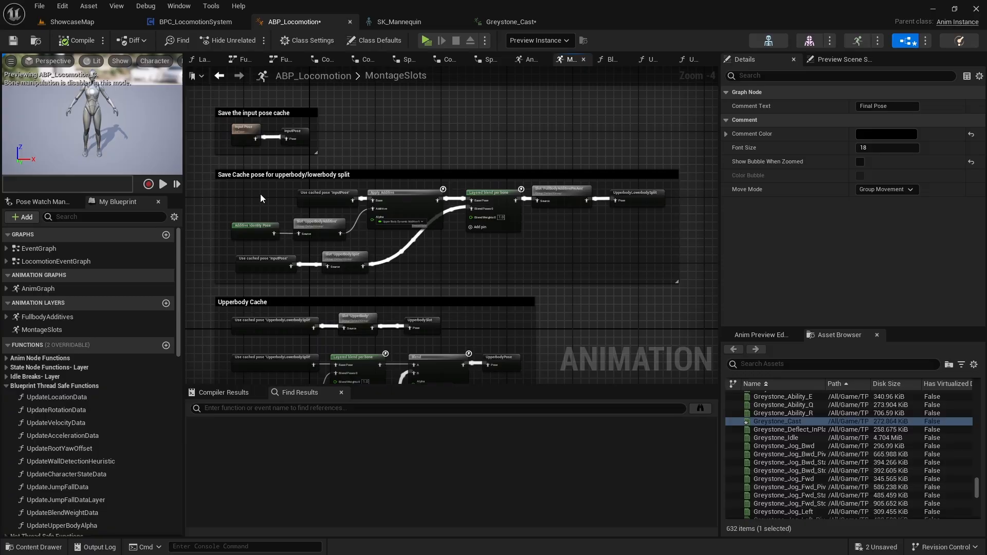
{"action": "scroll", "coordinate": [231, 129], "scroll_direction": "up", "scroll_amount": 3}
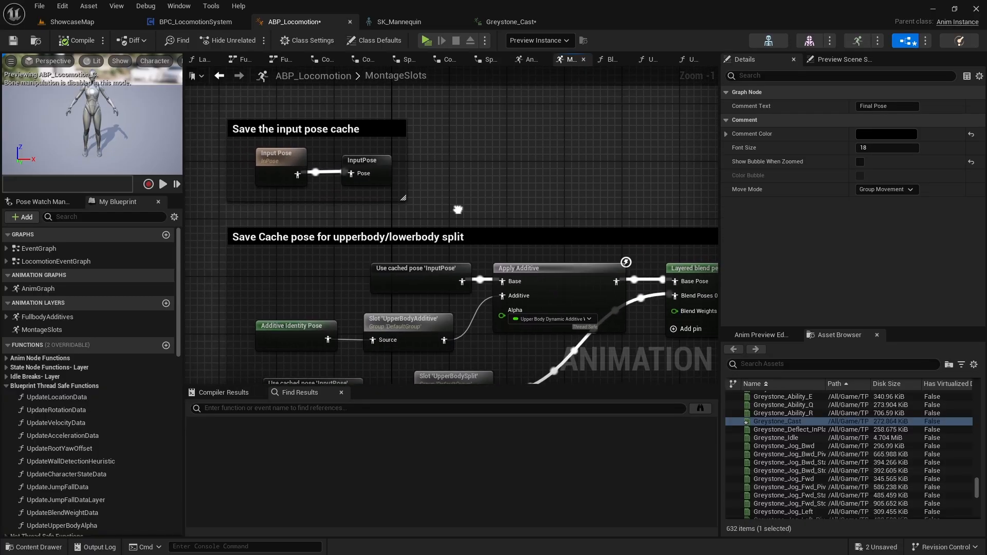
{"action": "left_click_drag", "start_coordinate": [206, 90], "coordinate": [421, 180]}
{"action": "right_click_drag", "start_coordinate": [537, 279], "coordinate": [434, 214]}
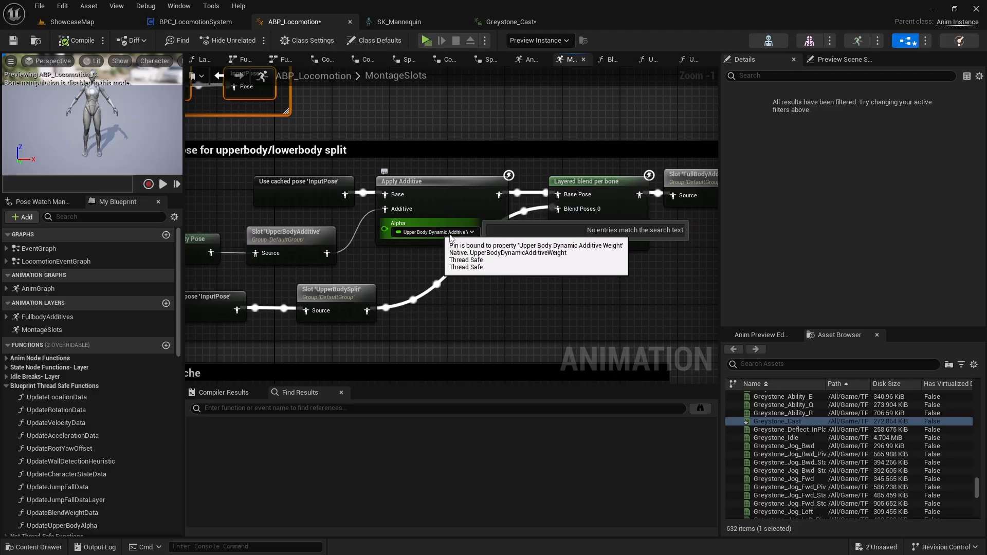
{"action": "right_click_drag", "start_coordinate": [444, 243], "coordinate": [530, 256]}
{"action": "left_click", "coordinate": [505, 242]}
{"action": "left_click", "coordinate": [485, 281]}
{"action": "mouse_move", "coordinate": [485, 282]}
{"action": "right_mouse_down"}
{"action": "mouse_move", "coordinate": [483, 342]}
{"action": "mouse_move", "coordinate": [481, 286]}
{"action": "right_mouse_up"}
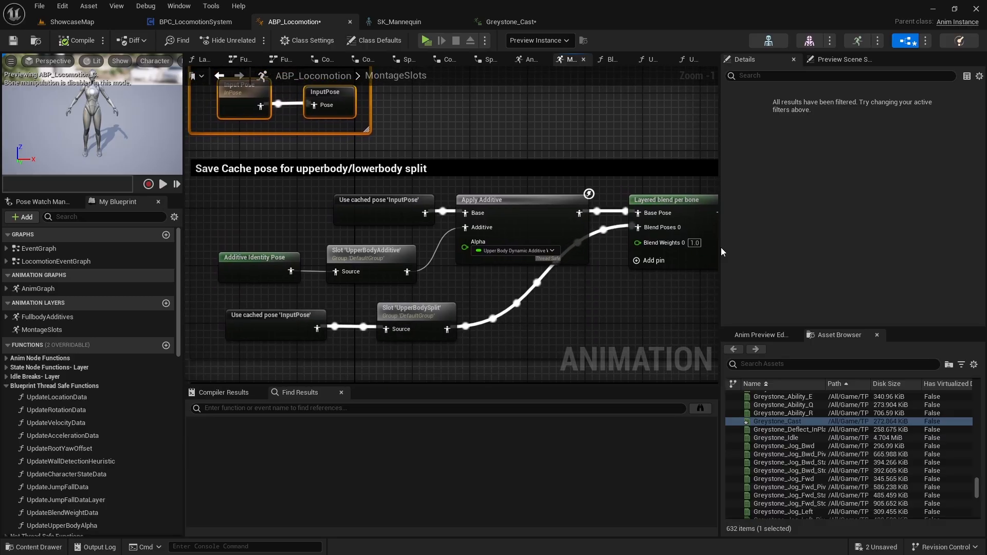
Enlarge the graph area by narrowing the Details panel and shortening the Find Results panel.
{"action": "left_click_drag", "start_coordinate": [720, 247], "coordinate": [808, 248]}
{"action": "scroll", "coordinate": [665, 252], "scroll_direction": "down", "scroll_amount": 1}
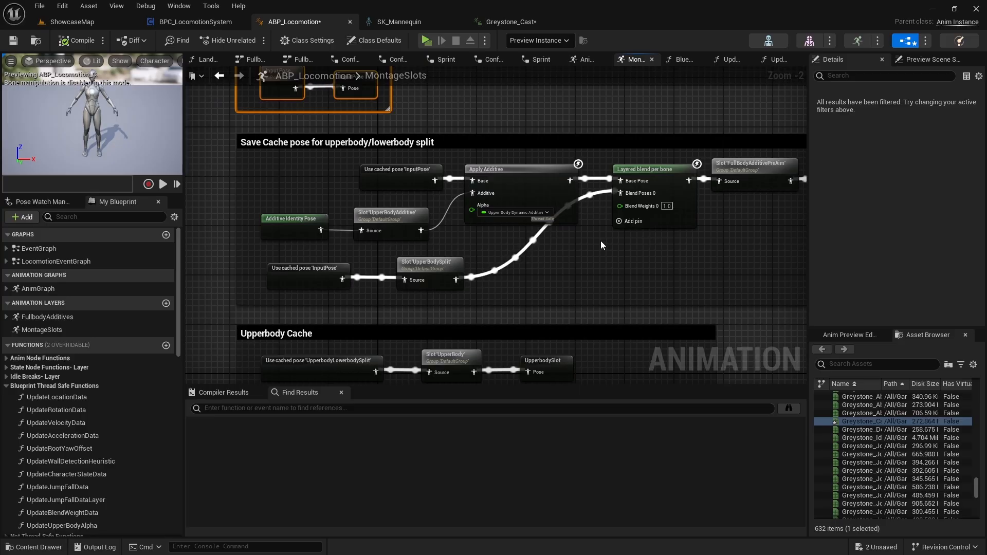
{"action": "right_click_drag", "start_coordinate": [595, 240], "coordinate": [560, 123]}
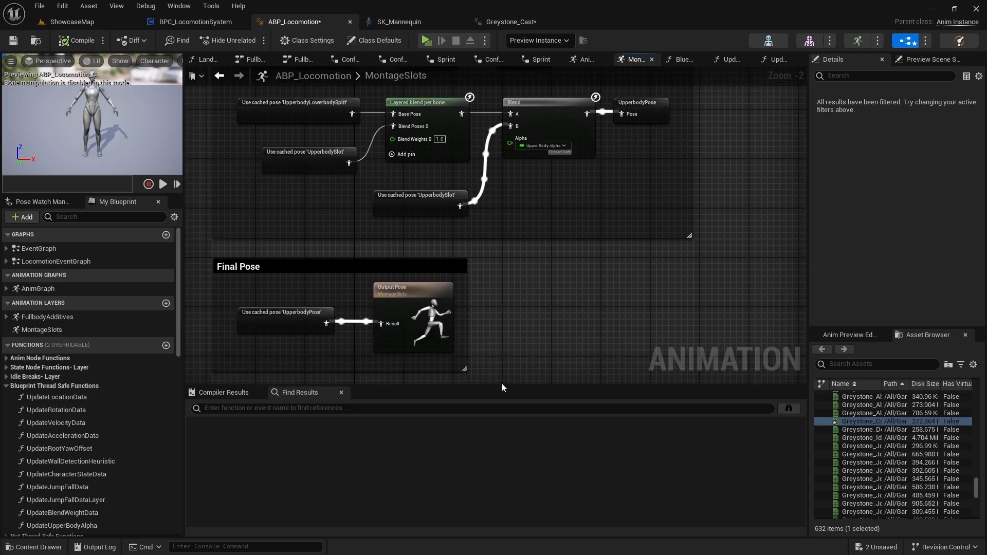
{"action": "left_click_drag", "start_coordinate": [500, 386], "coordinate": [500, 407]}
Examine the pose flow from the upperbody/lowerbody split through the Upperbody Cache section to the Final Pose section.
{"action": "right_click_drag", "start_coordinate": [563, 313], "coordinate": [565, 465]}
{"action": "left_click", "coordinate": [510, 350]}
{"action": "right_click_drag", "start_coordinate": [494, 298], "coordinate": [526, 202]}
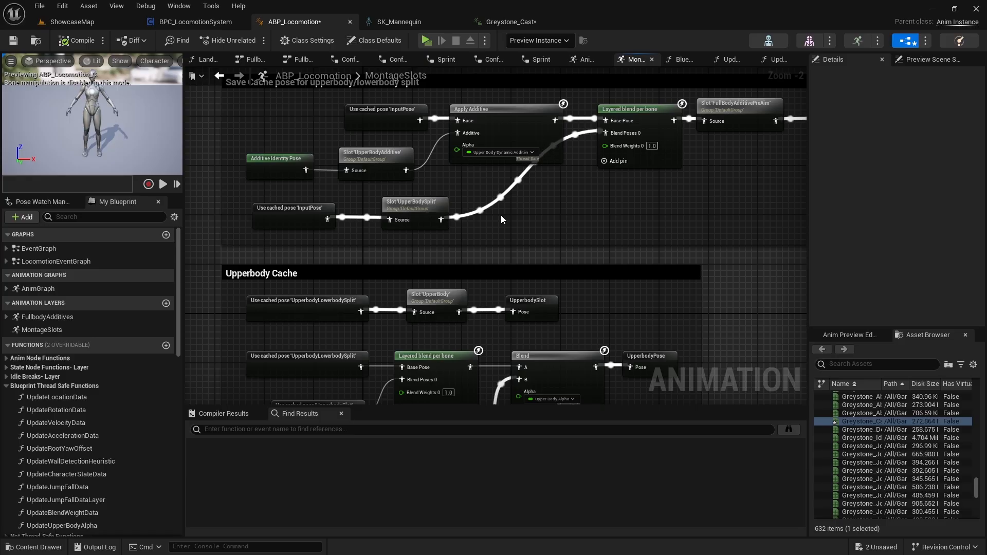
{"action": "right_click_drag", "start_coordinate": [474, 218], "coordinate": [458, 95]}
{"action": "right_click_drag", "start_coordinate": [445, 266], "coordinate": [467, 163]}
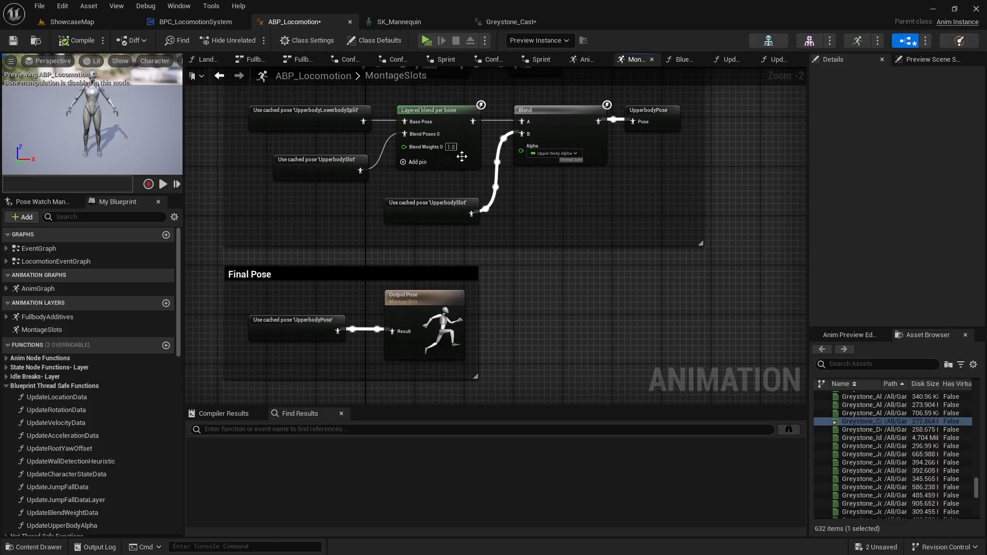